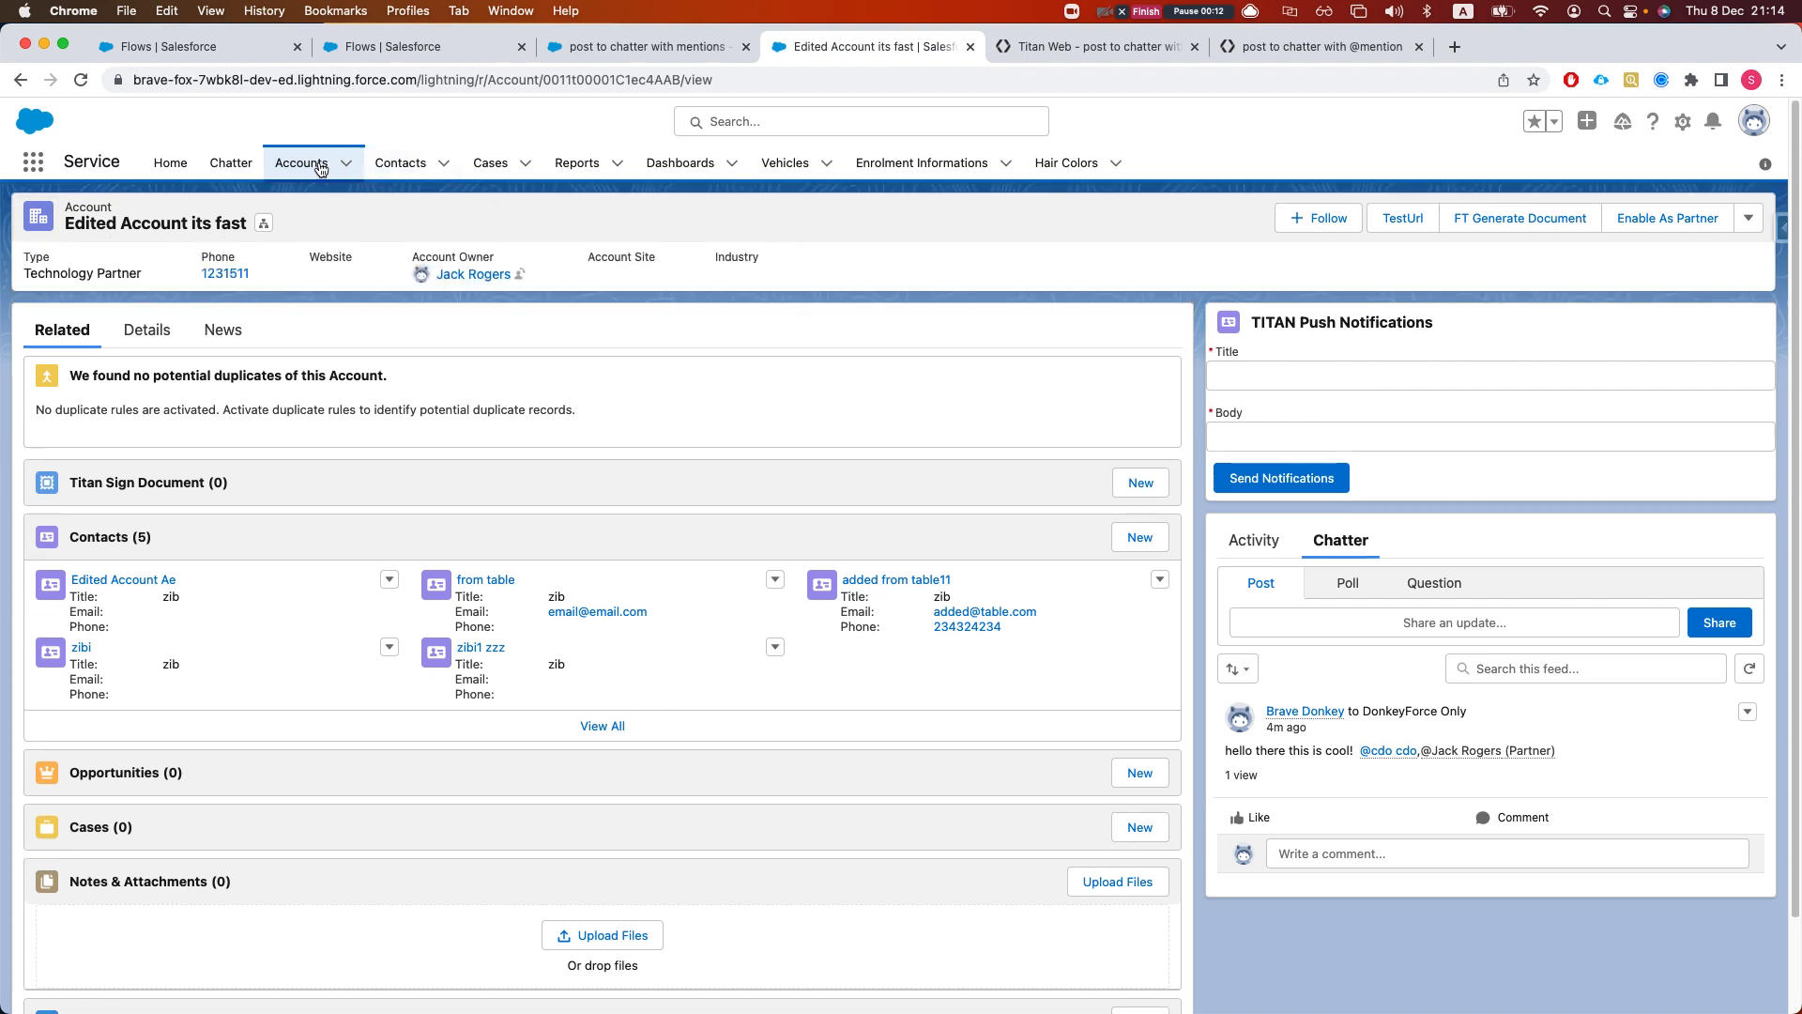
- Open the Blackbeards Grog Emporium account from the accounts list and show its Chatter feed
click(301, 162)
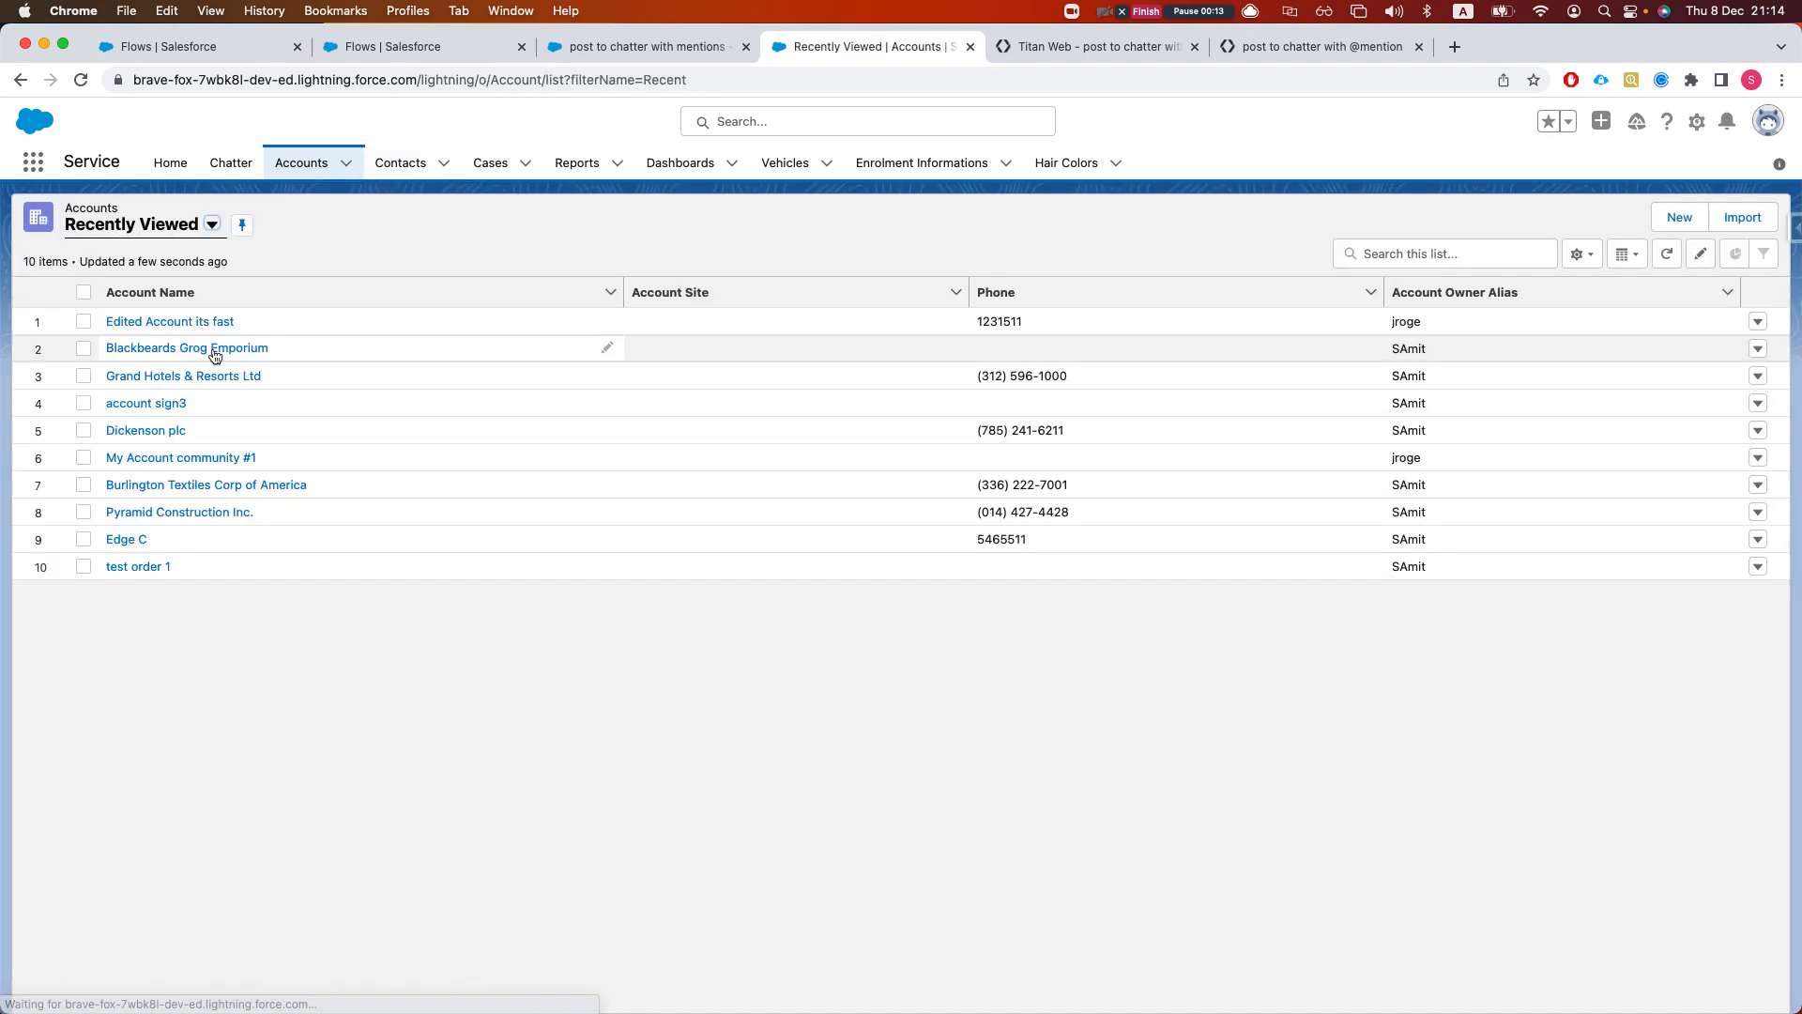
click(178, 349)
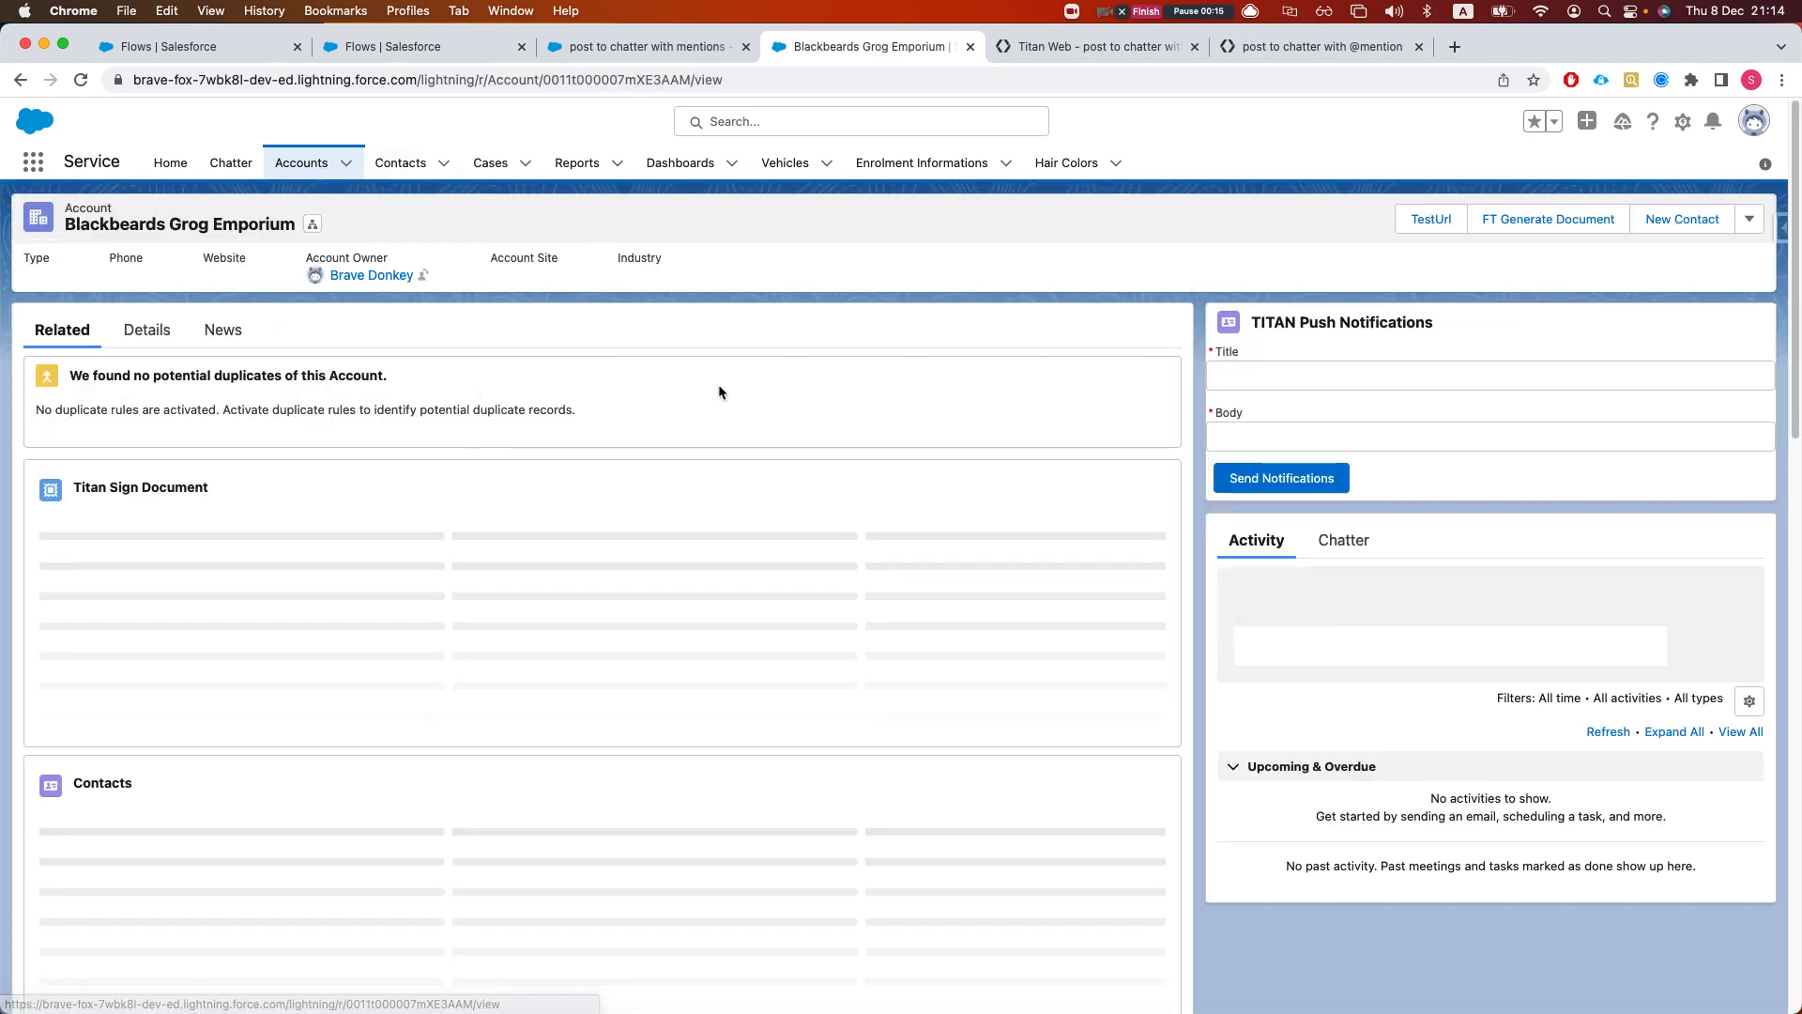
click(1347, 545)
- Share a Chatter post on the account reading "hello" followed by a mention of the cdo user
click(1339, 623)
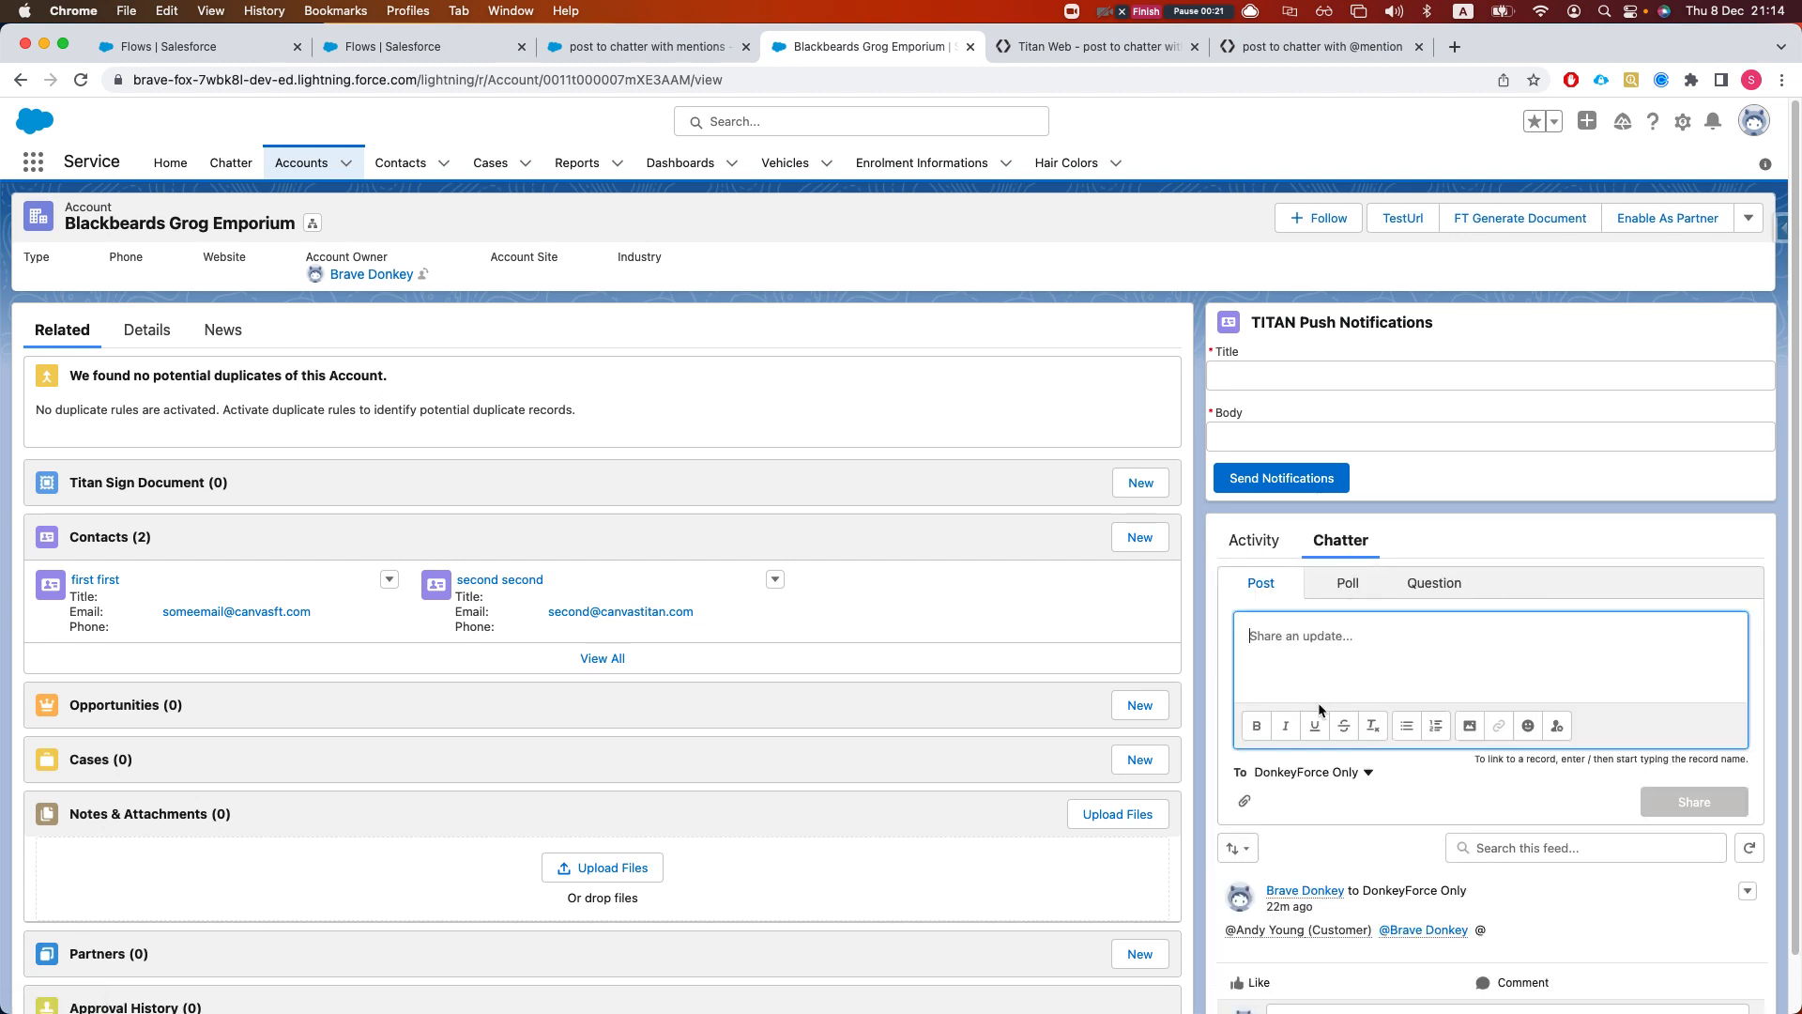
text(hekllo @cdo)
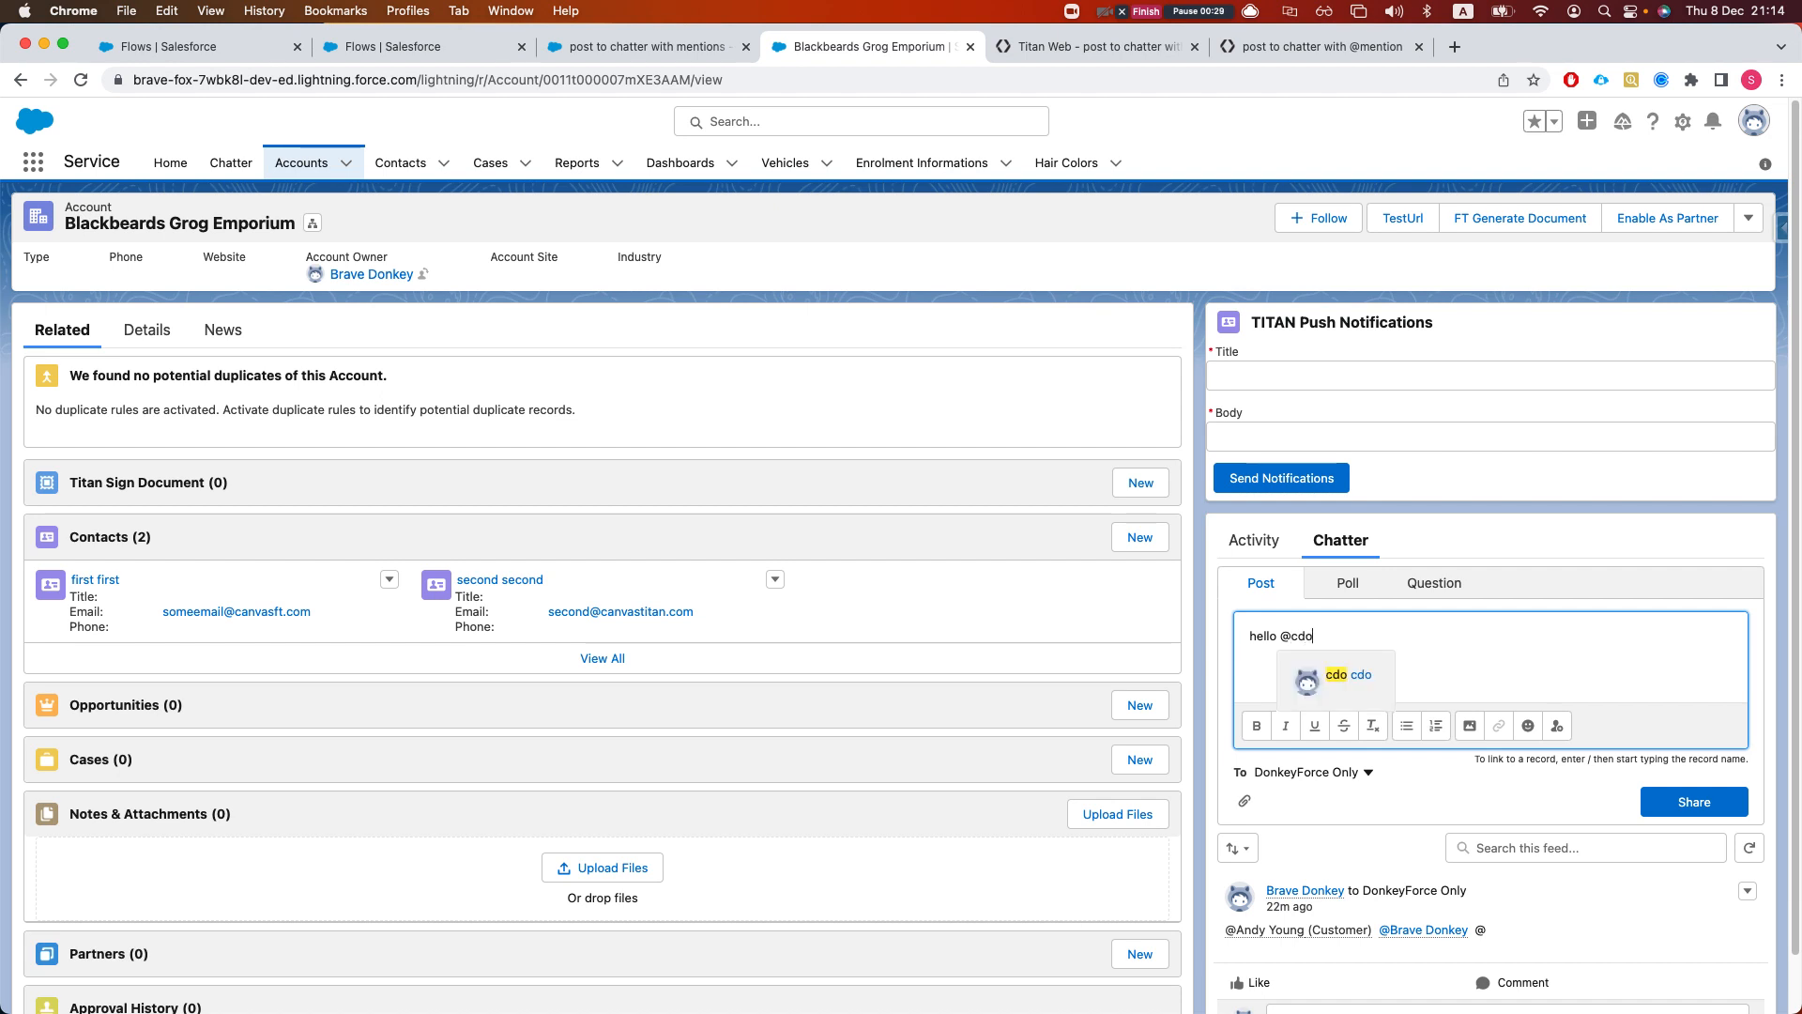
click(1329, 684)
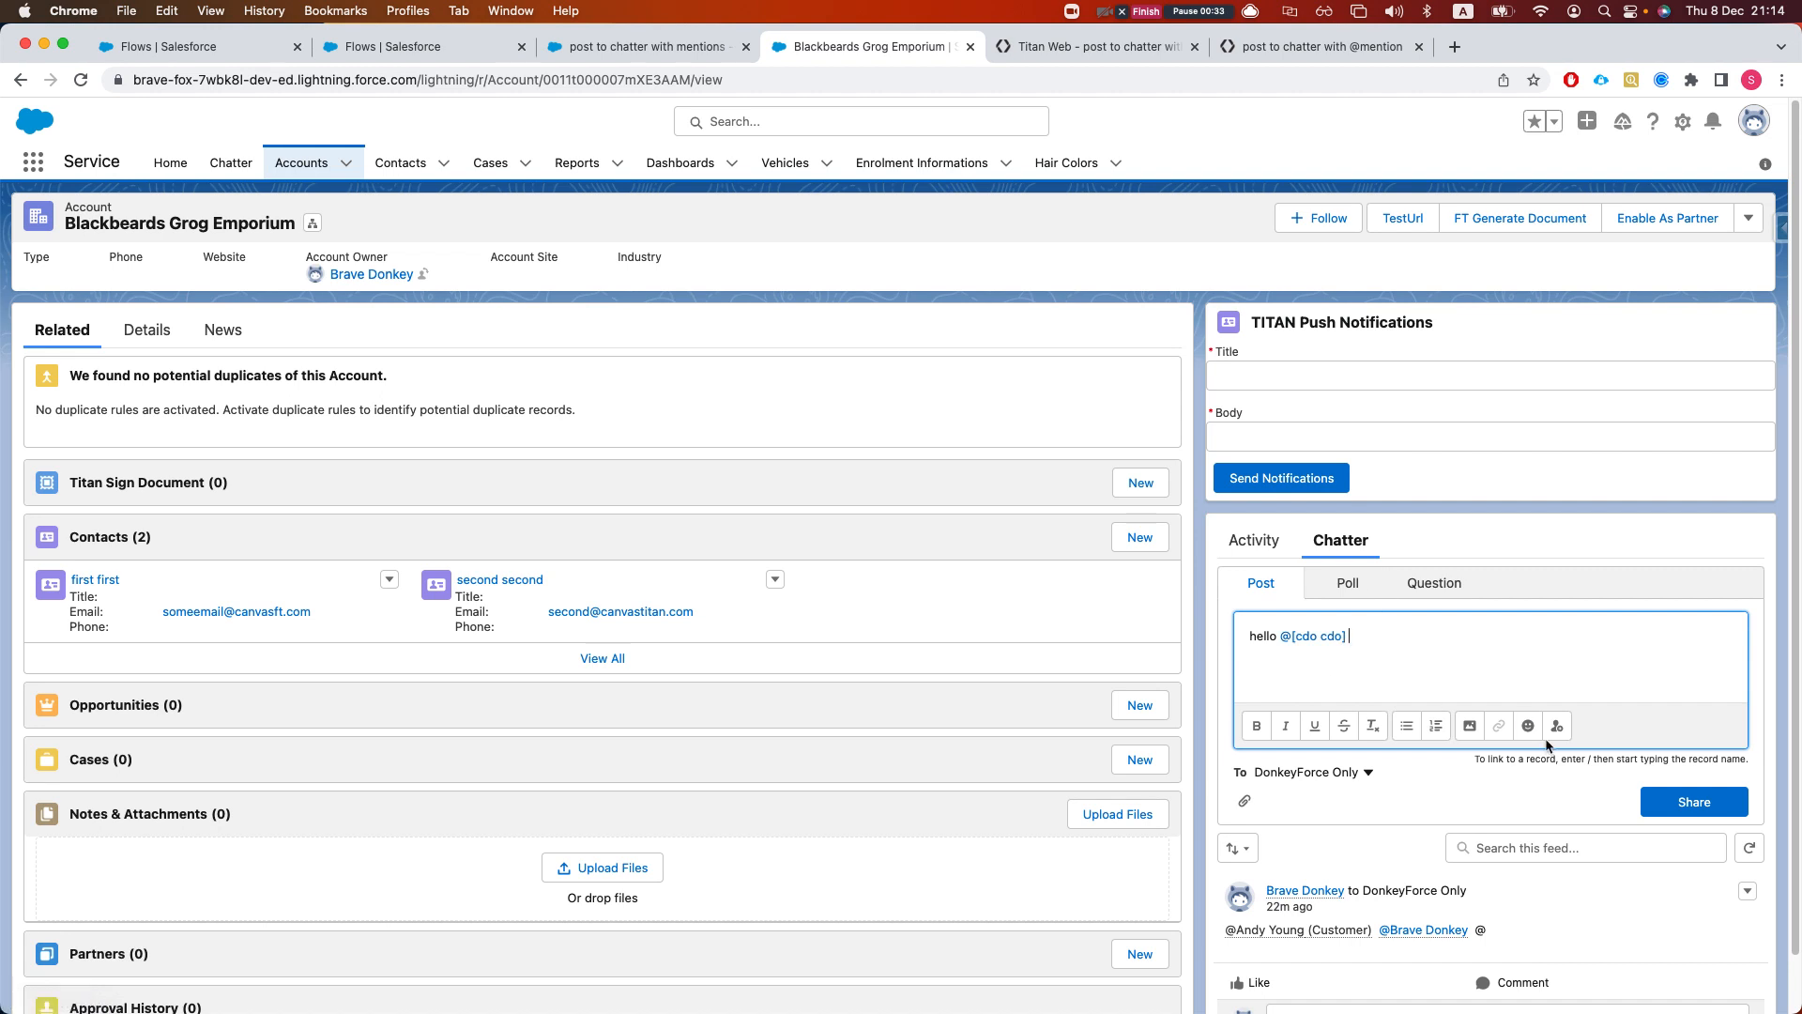
click(1695, 802)
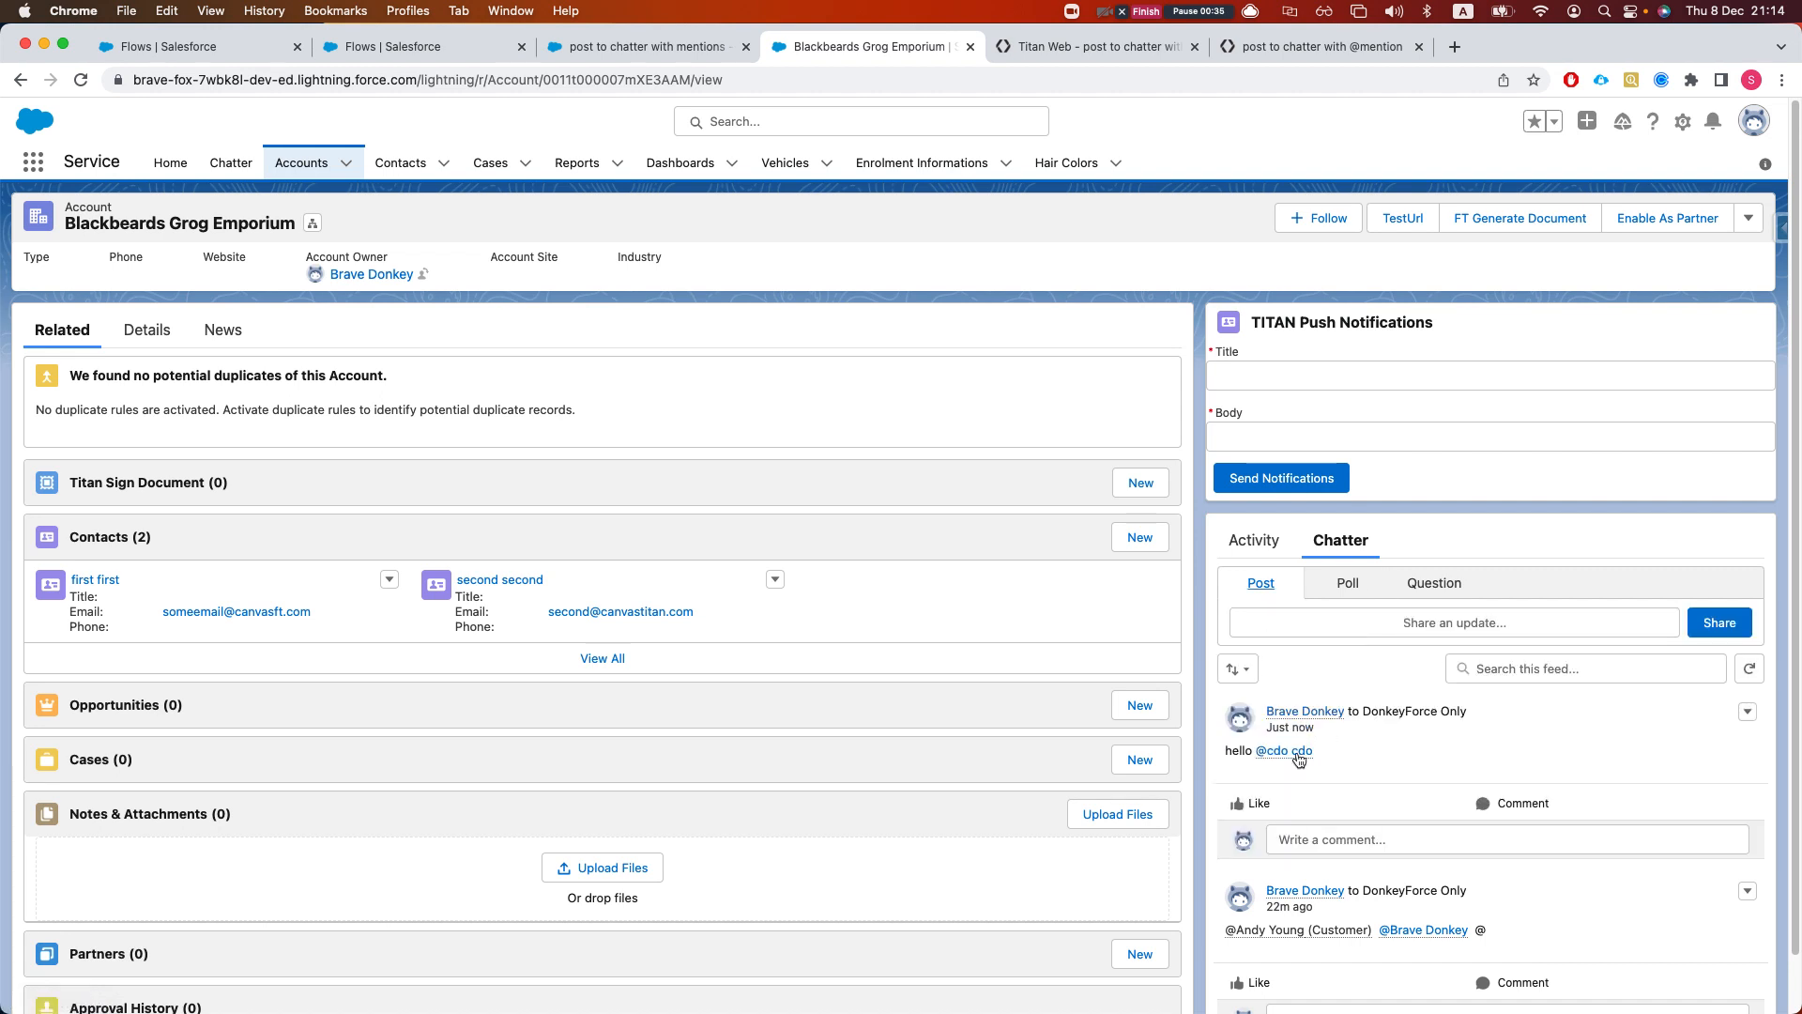
mouse_move(1282, 755)
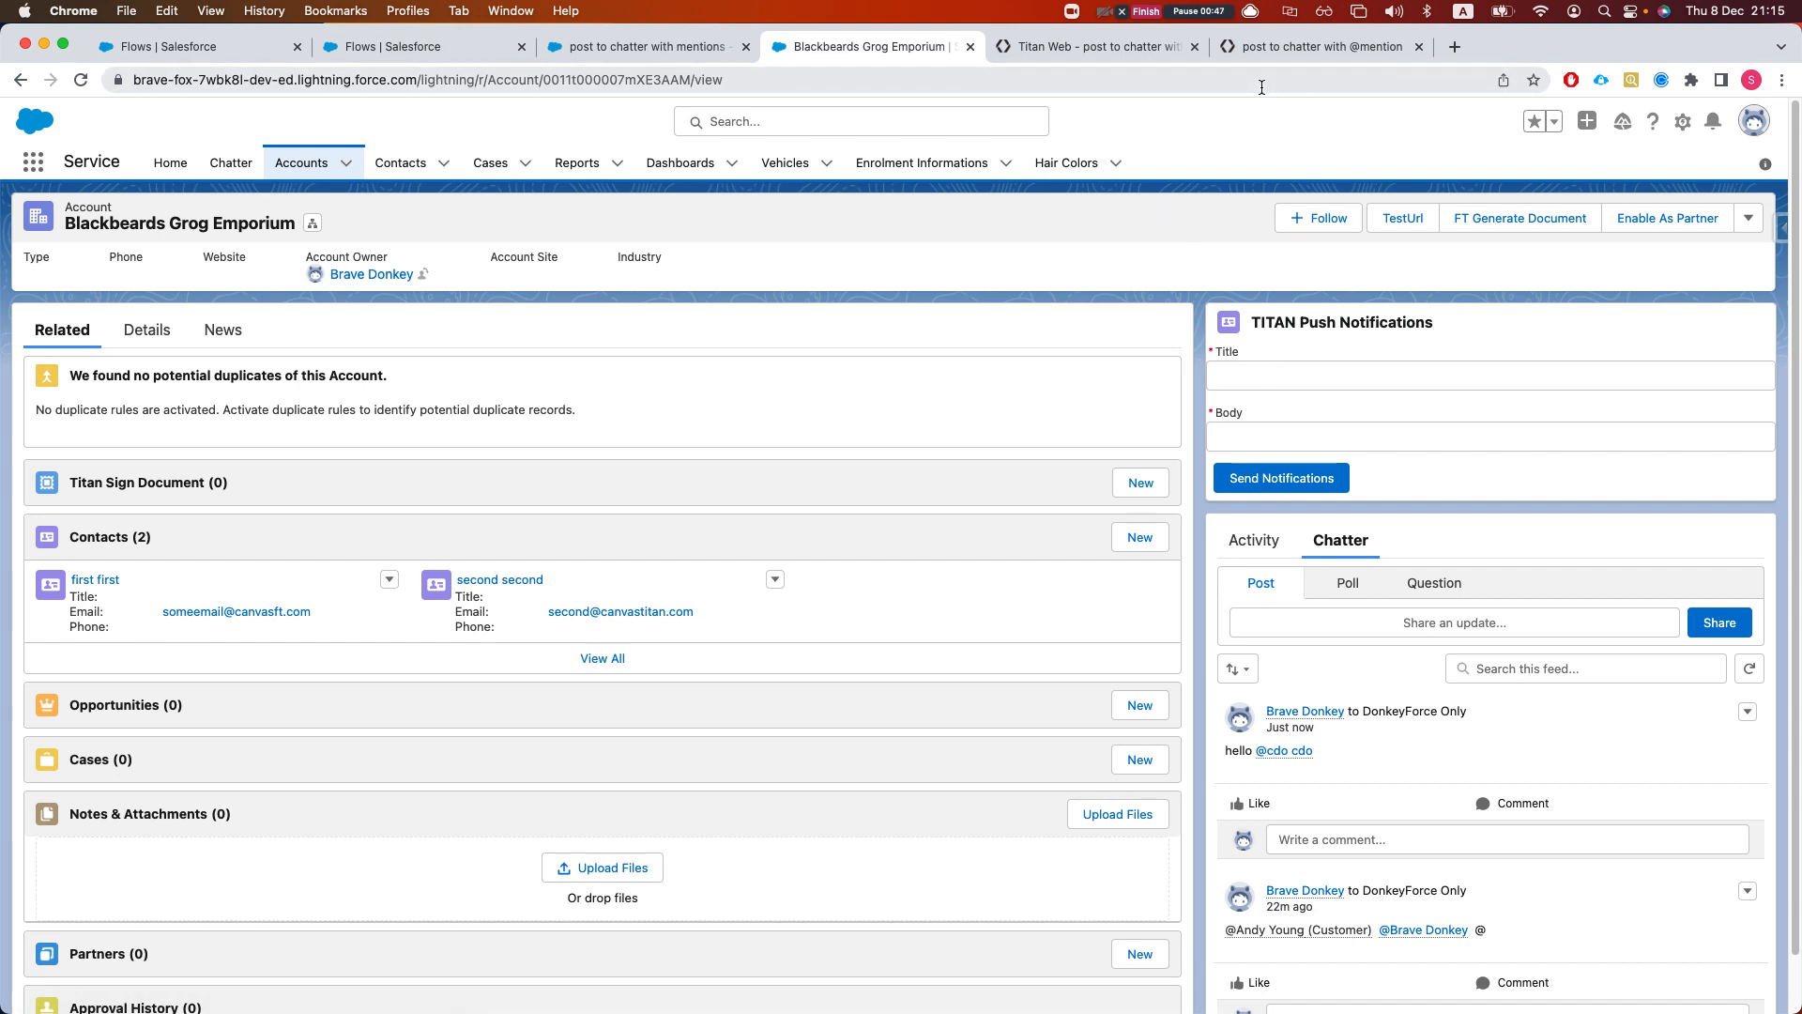
click(1277, 49)
click(796, 449)
text([])
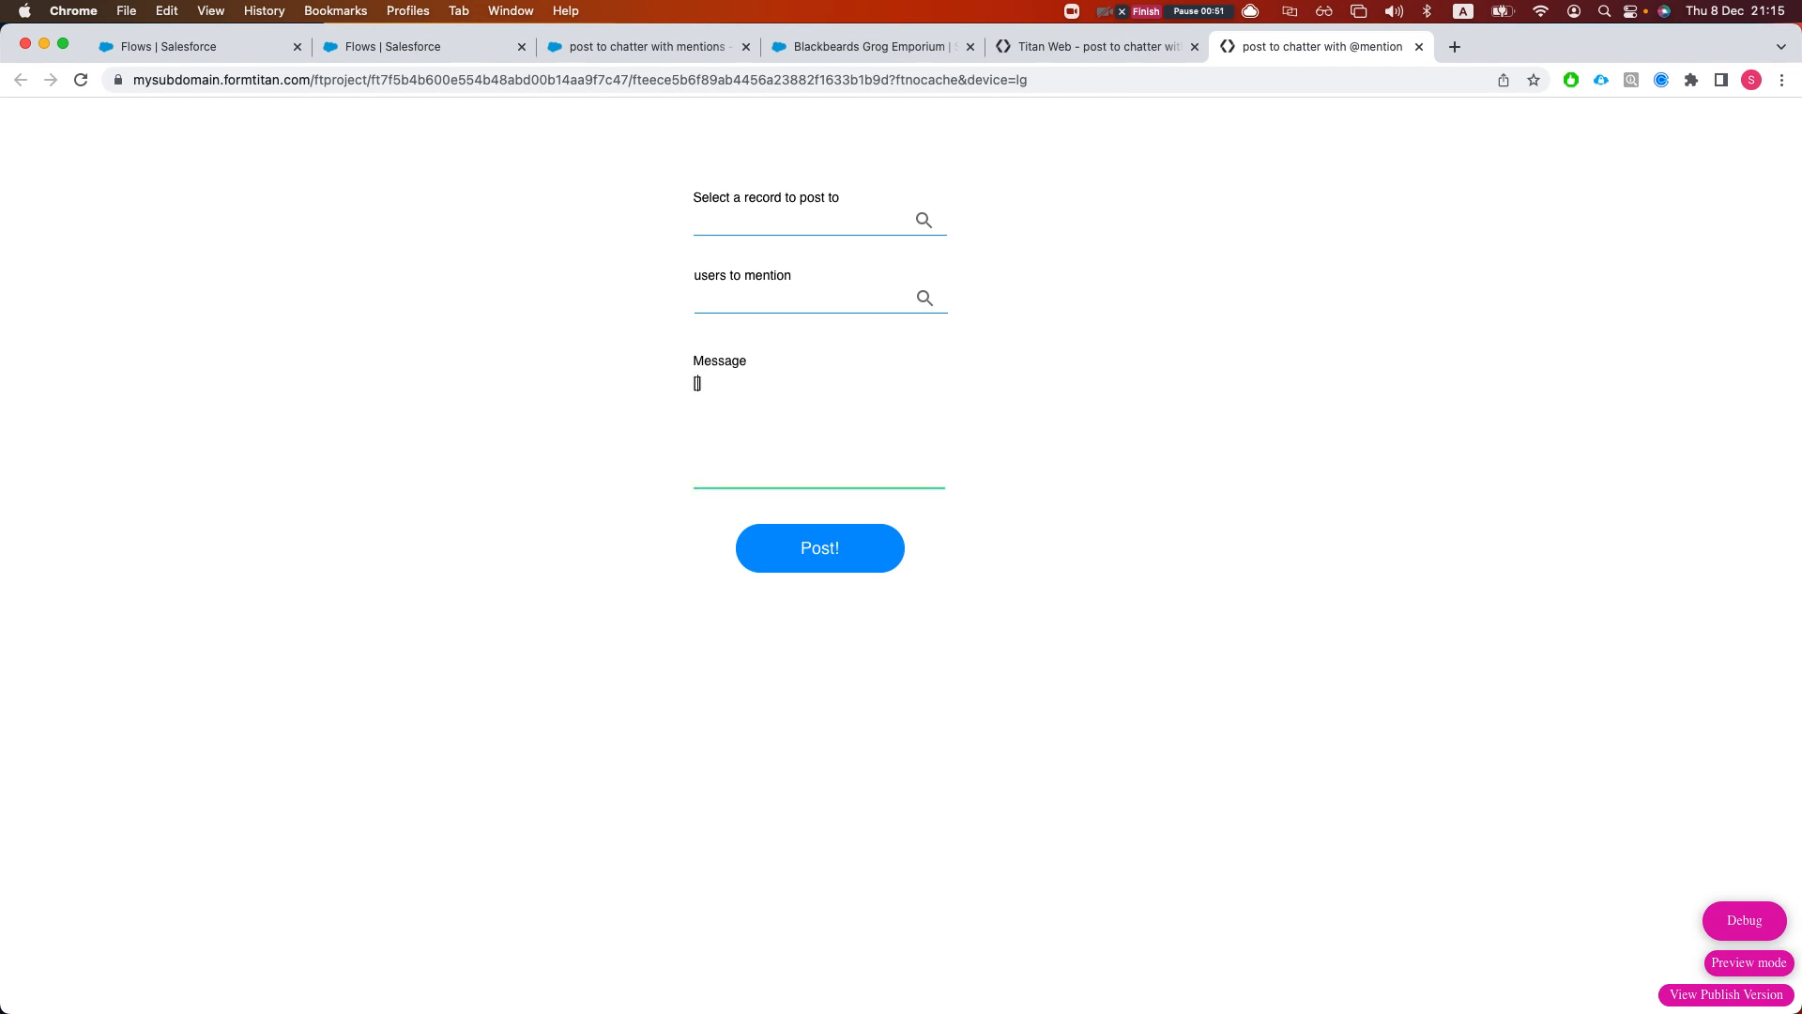
text(@)
text(useru)
key(BackSpace)
text(id)
key(BackSpace)
key(super+a)
key(BackSpace)
- Search for "gene" in the record lookup and select GenePoint as the record to post to
click(797, 228)
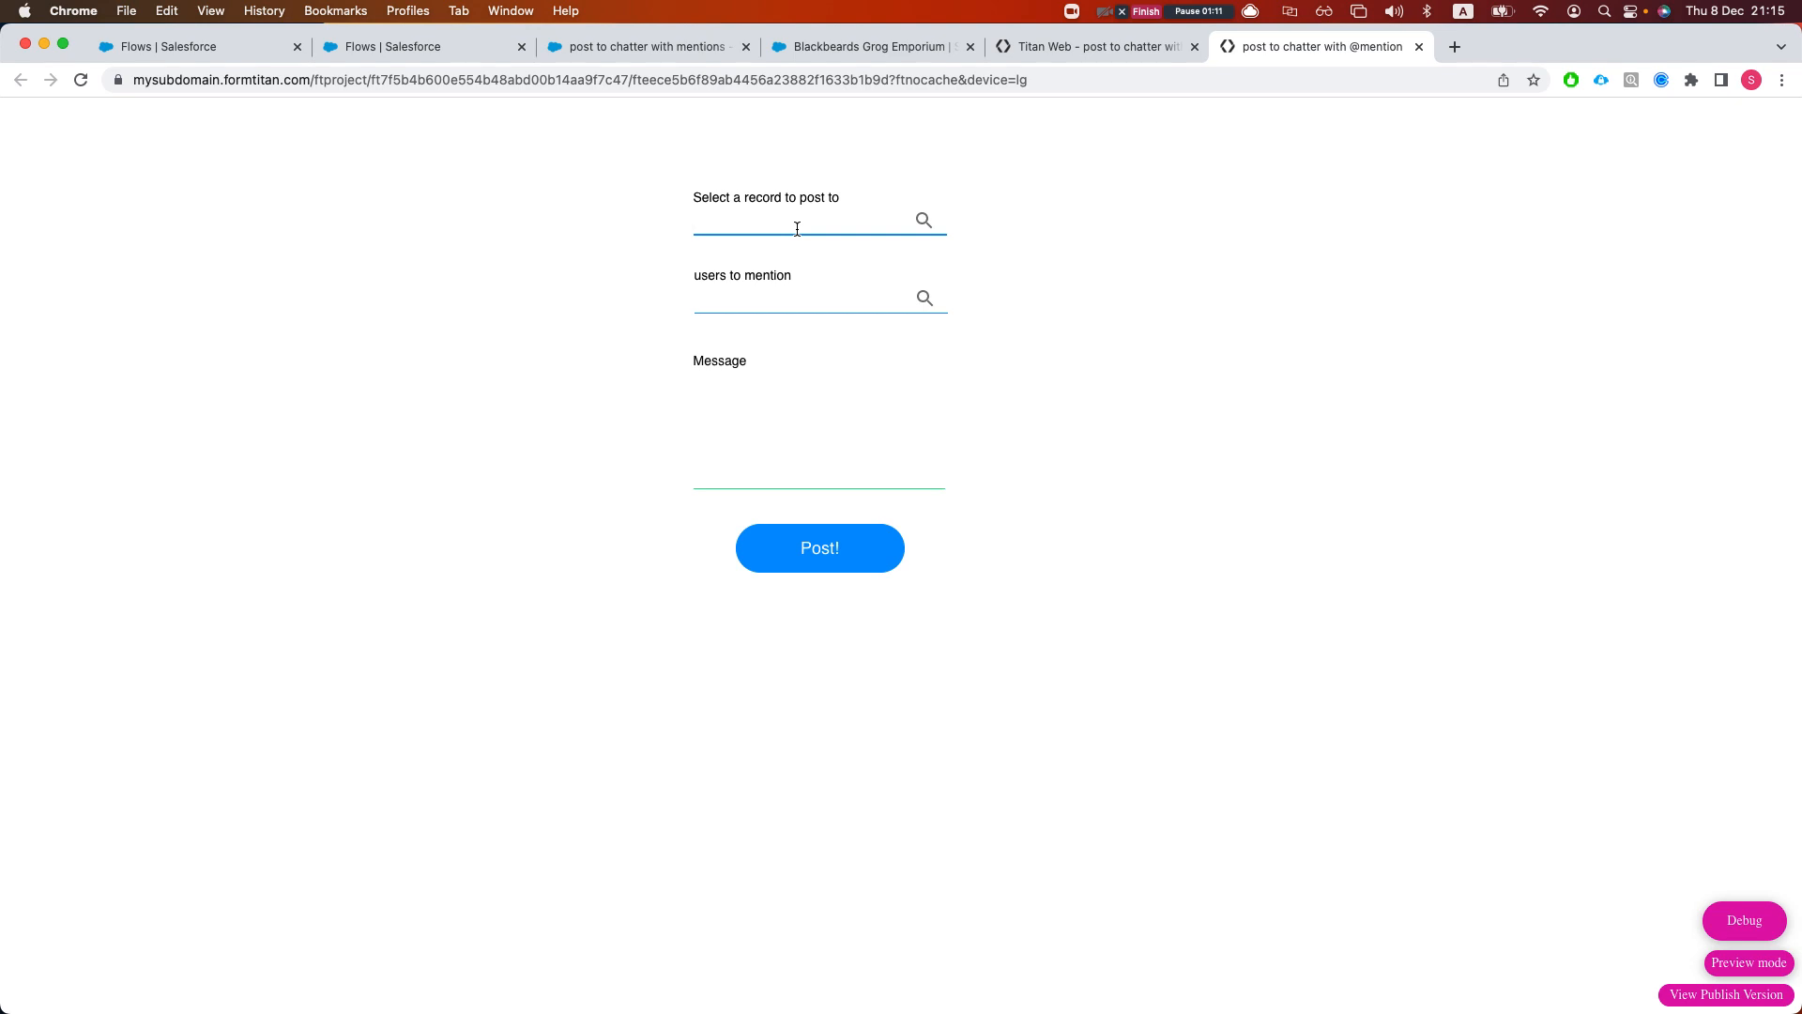
text(gene)
click(817, 250)
- Choose the first, third, fourth and fifth users in the lookup list as users to mention and apply the selection
click(883, 299)
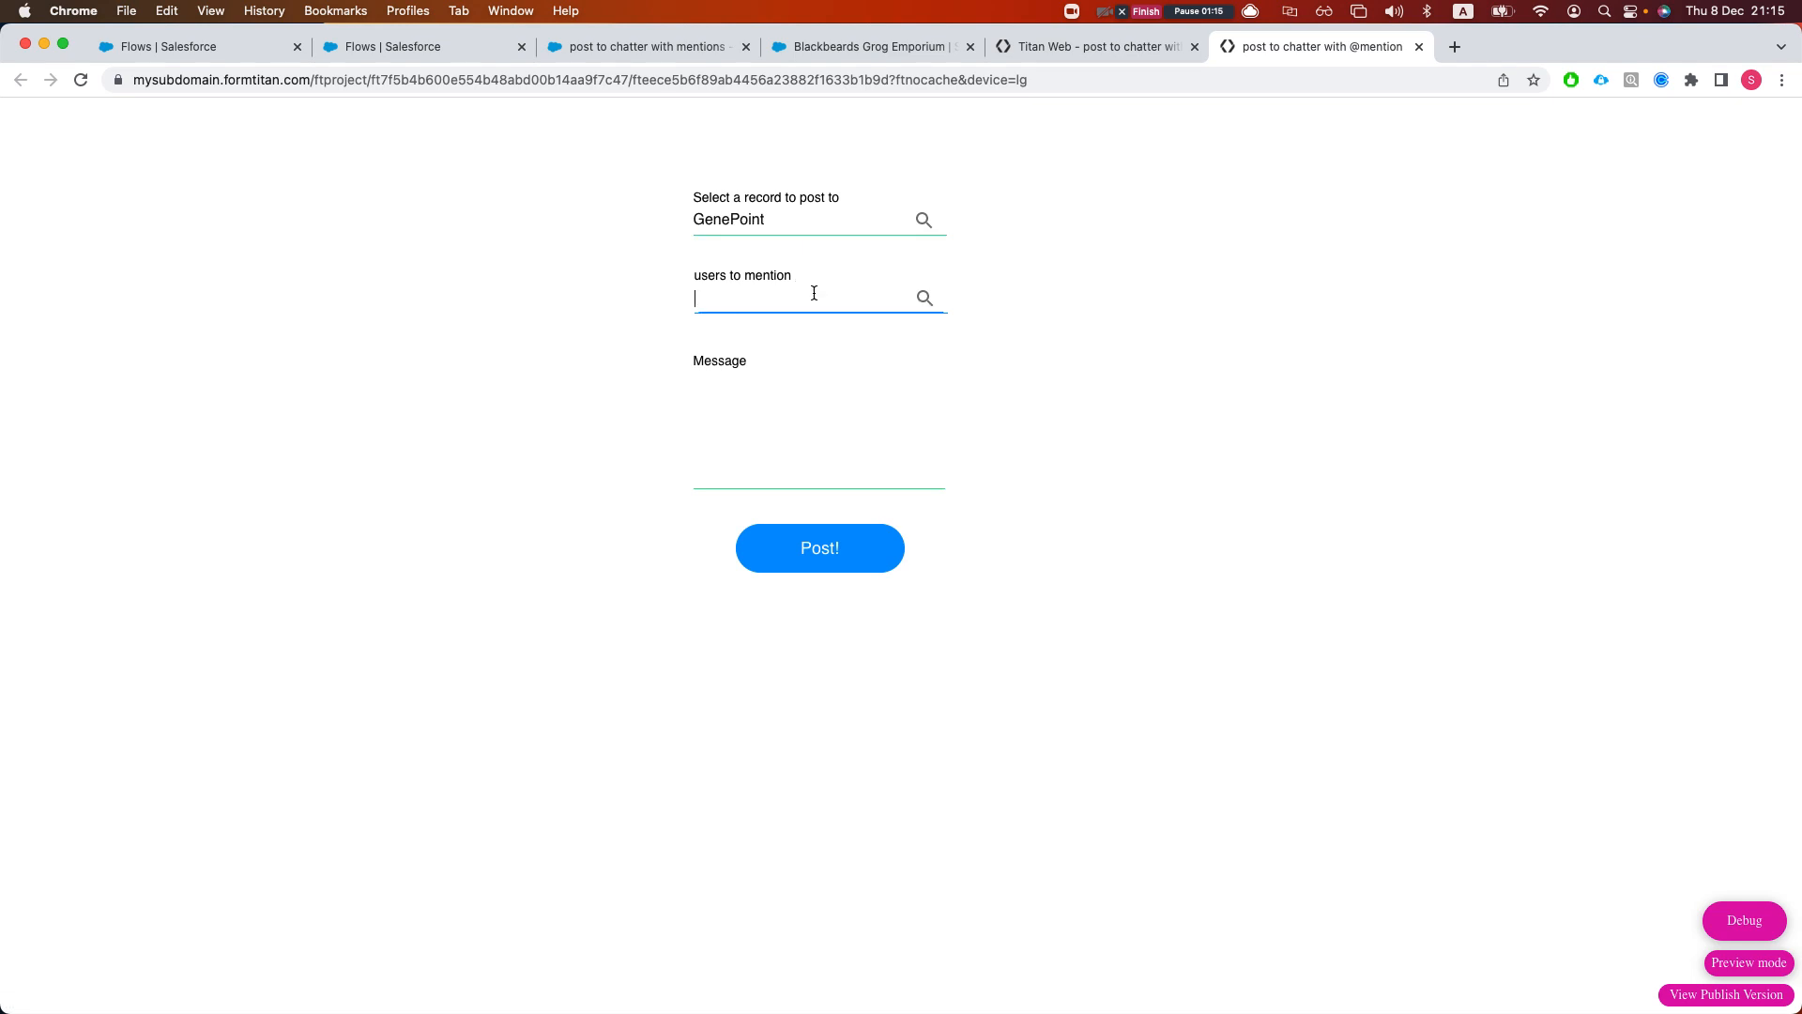
click(919, 295)
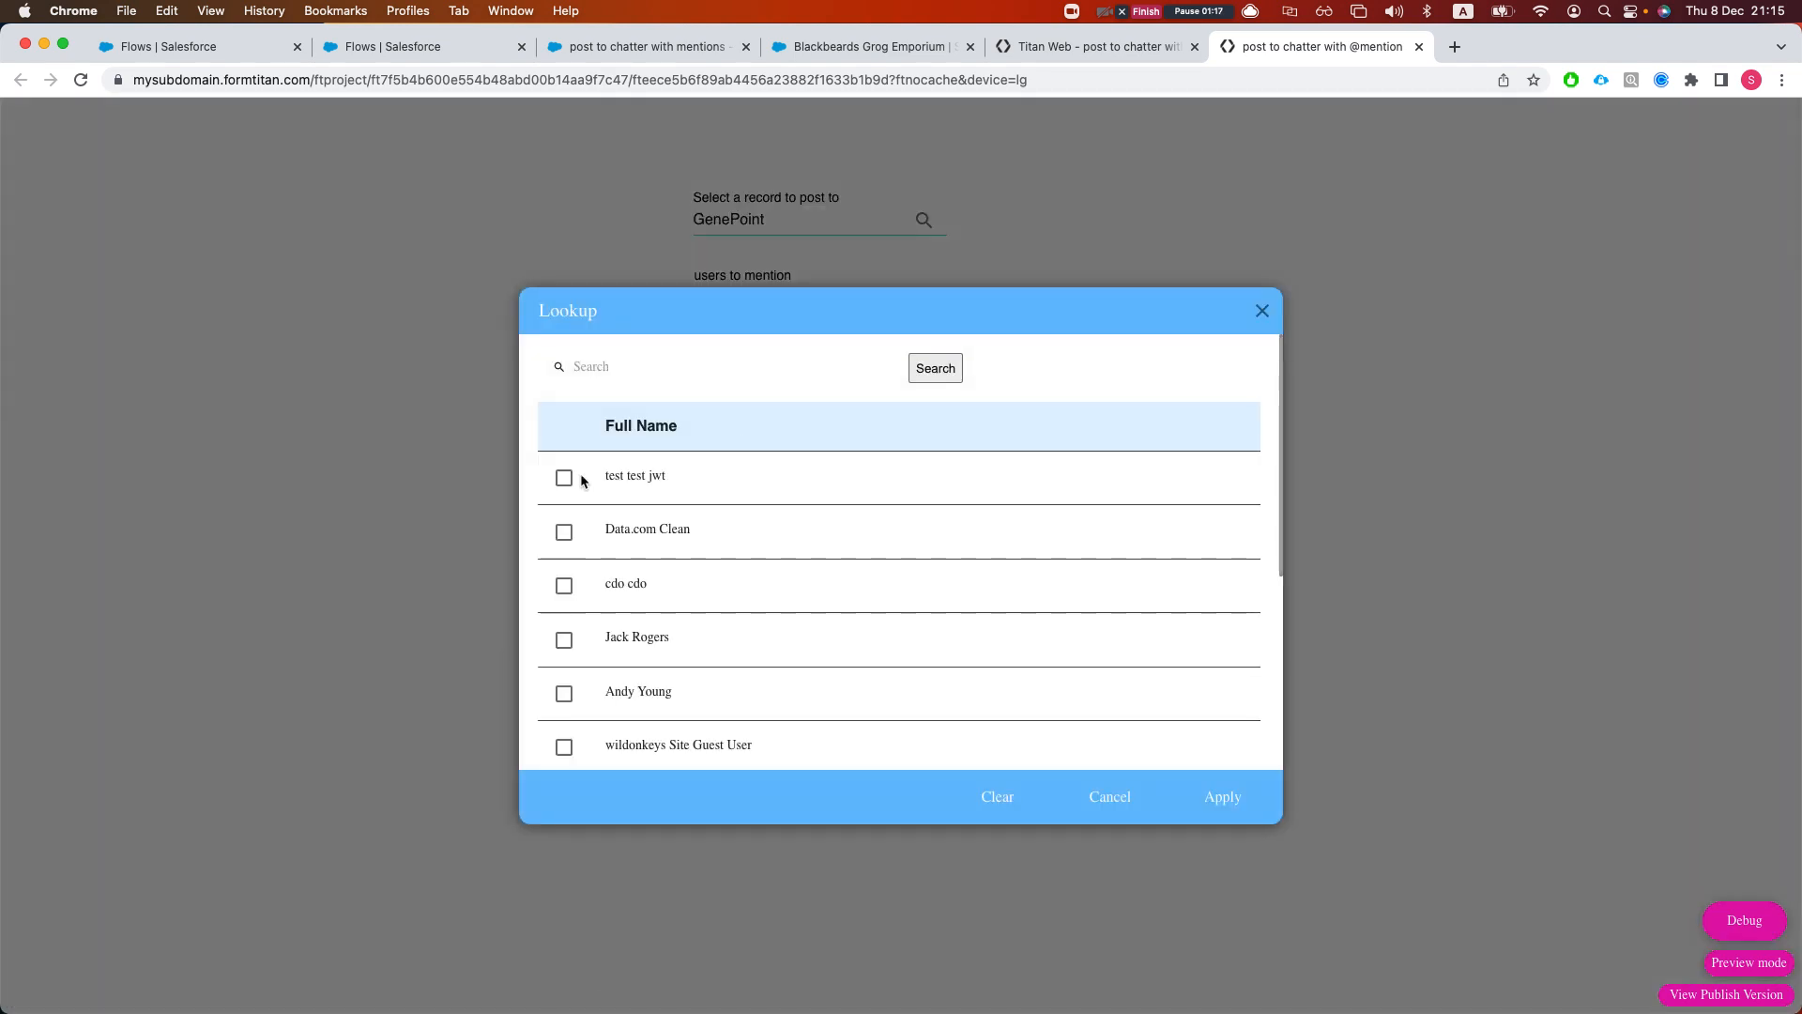
click(564, 478)
scroll(566, 548, down, 1)
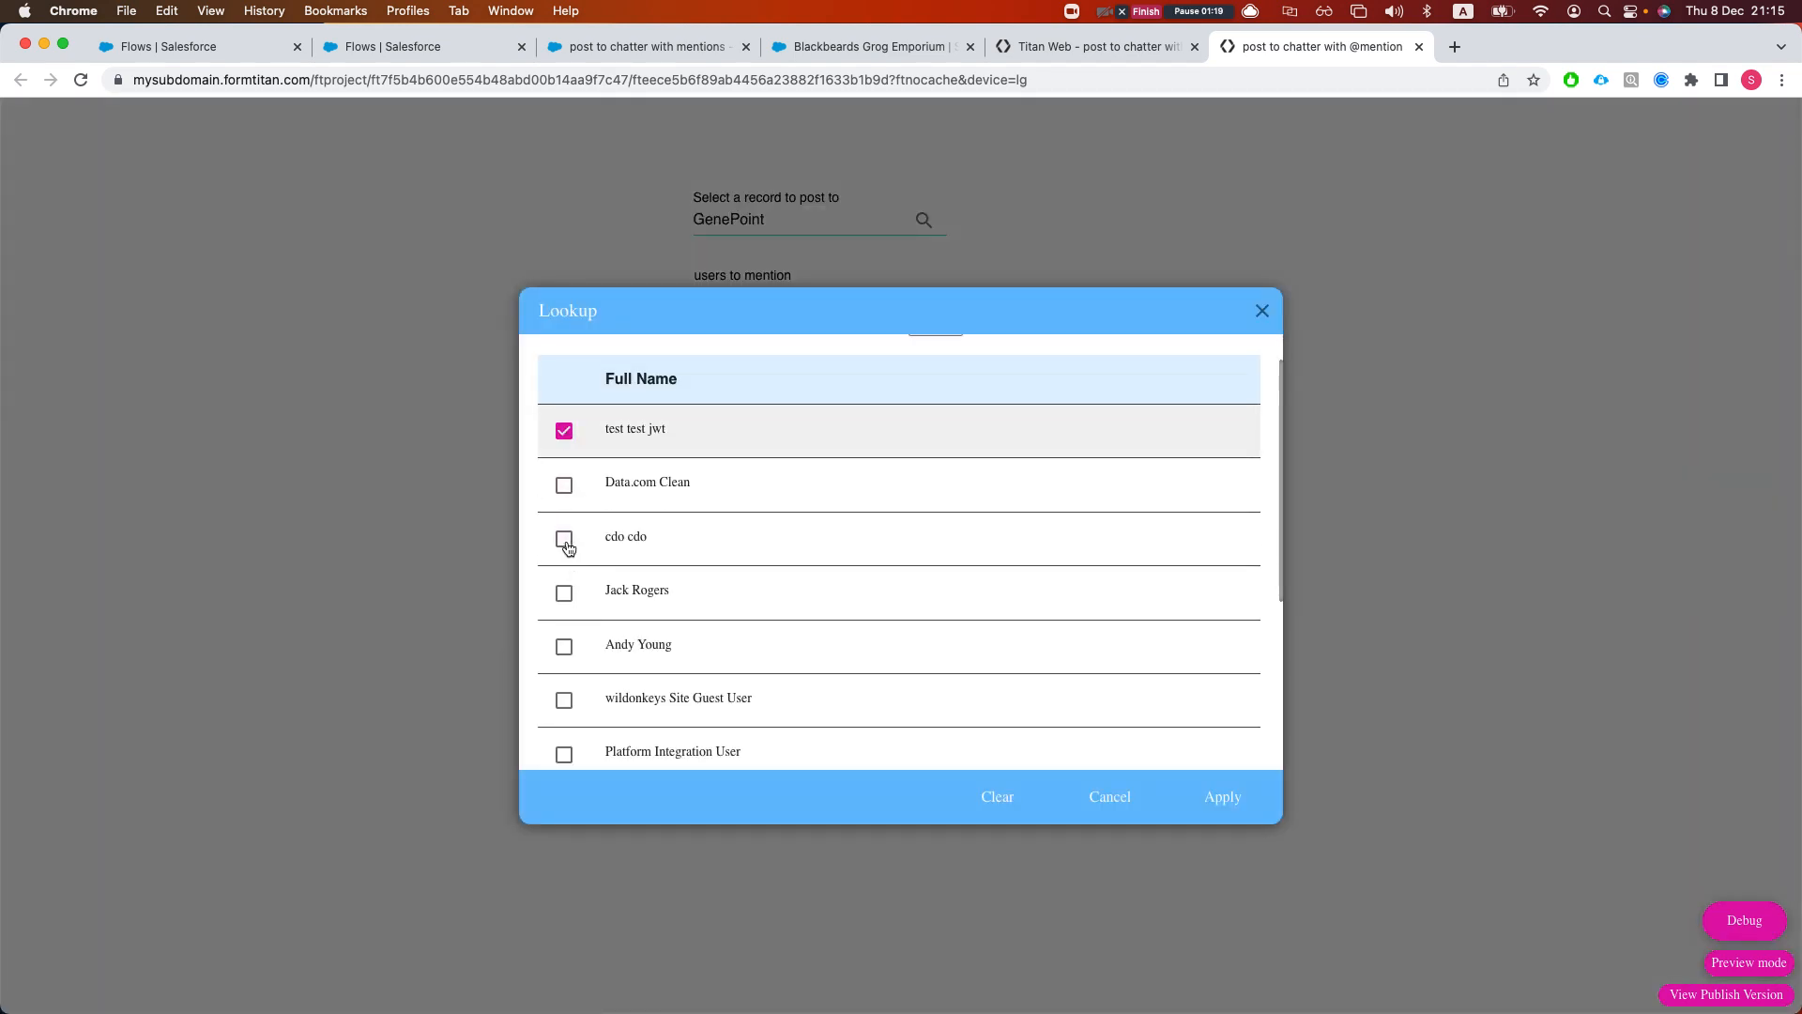
click(564, 538)
click(564, 592)
click(565, 646)
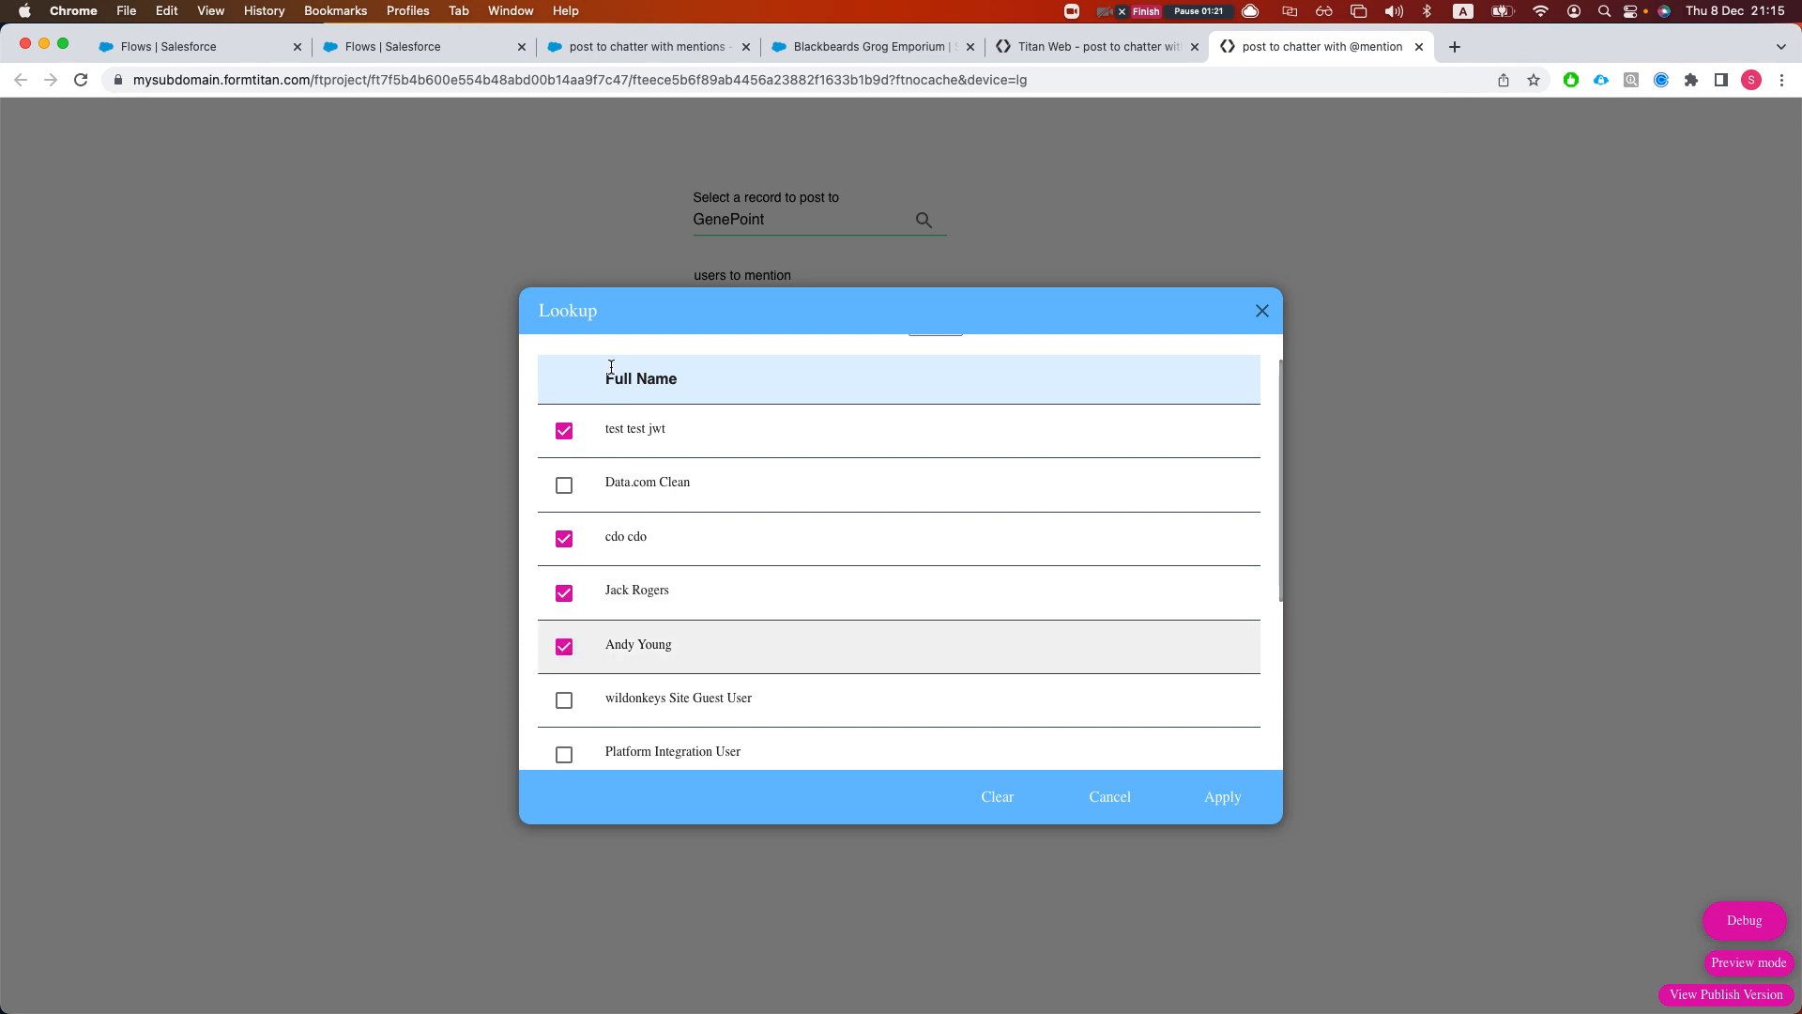
click(1222, 797)
- Enter the message "hello this is really cool" and post it
click(802, 472)
text(hello the)
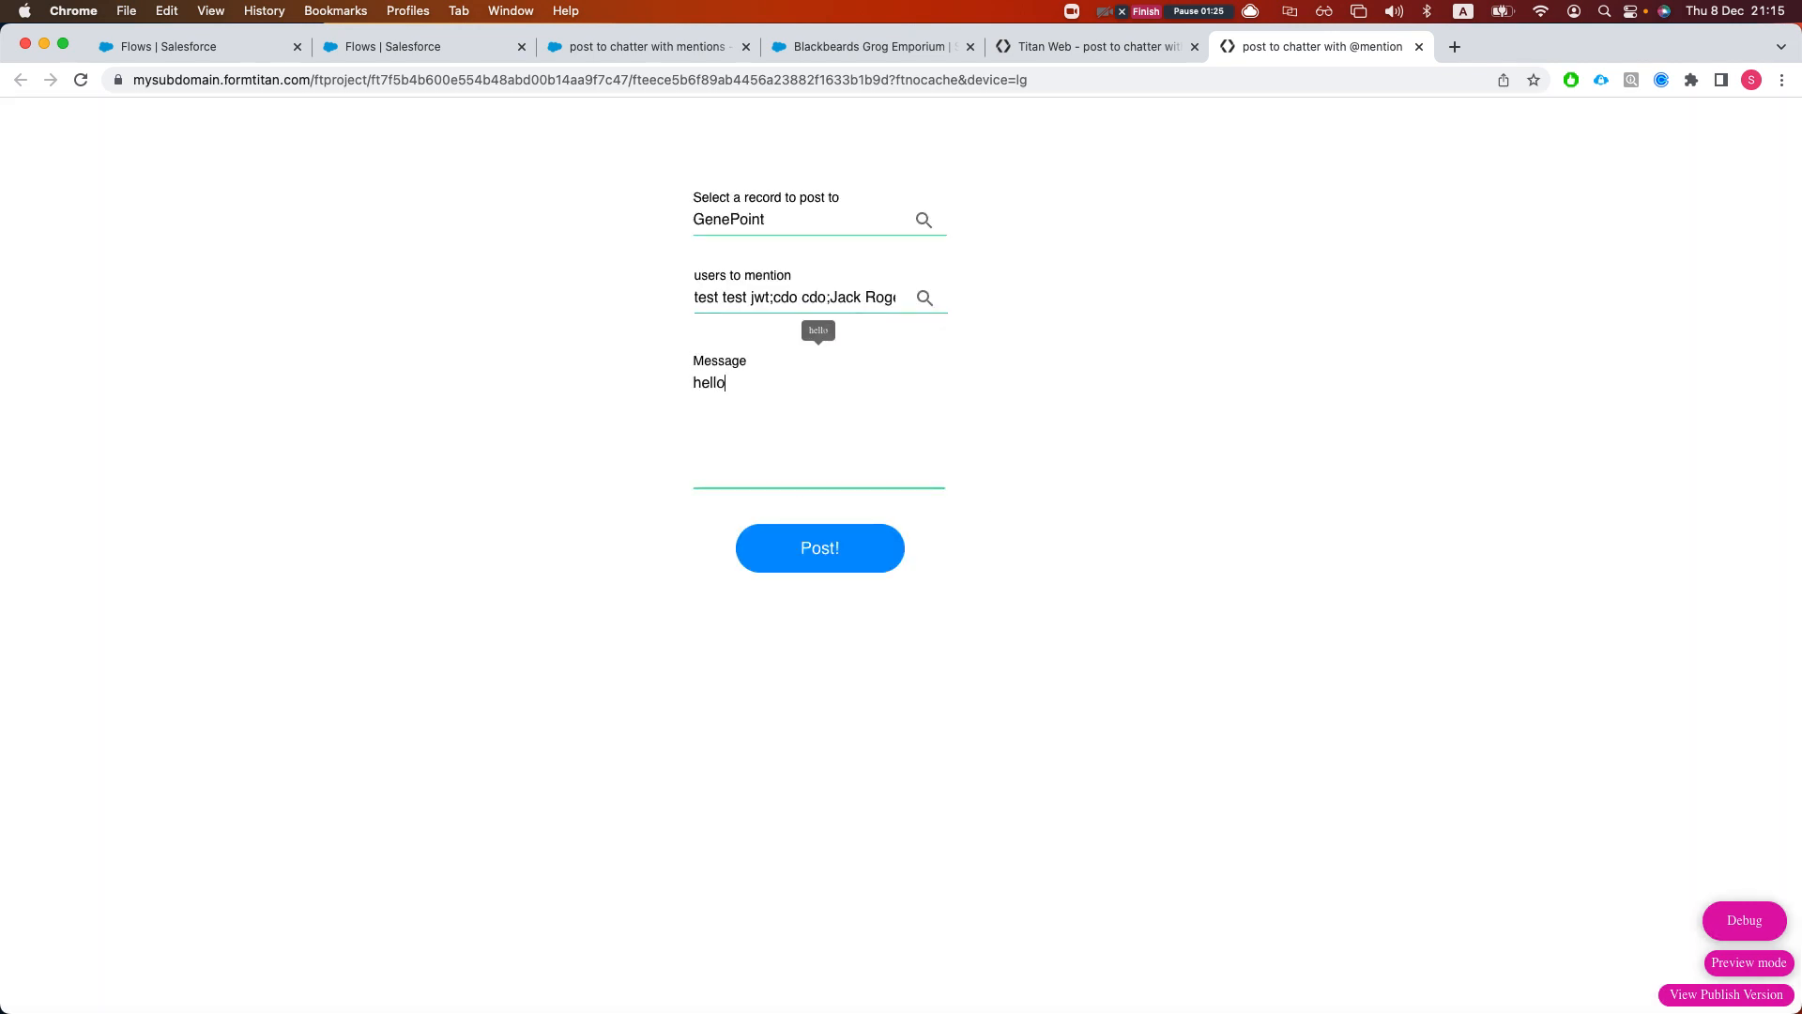
key(BackSpace)
key(BackSpace)
text(his is really cool)
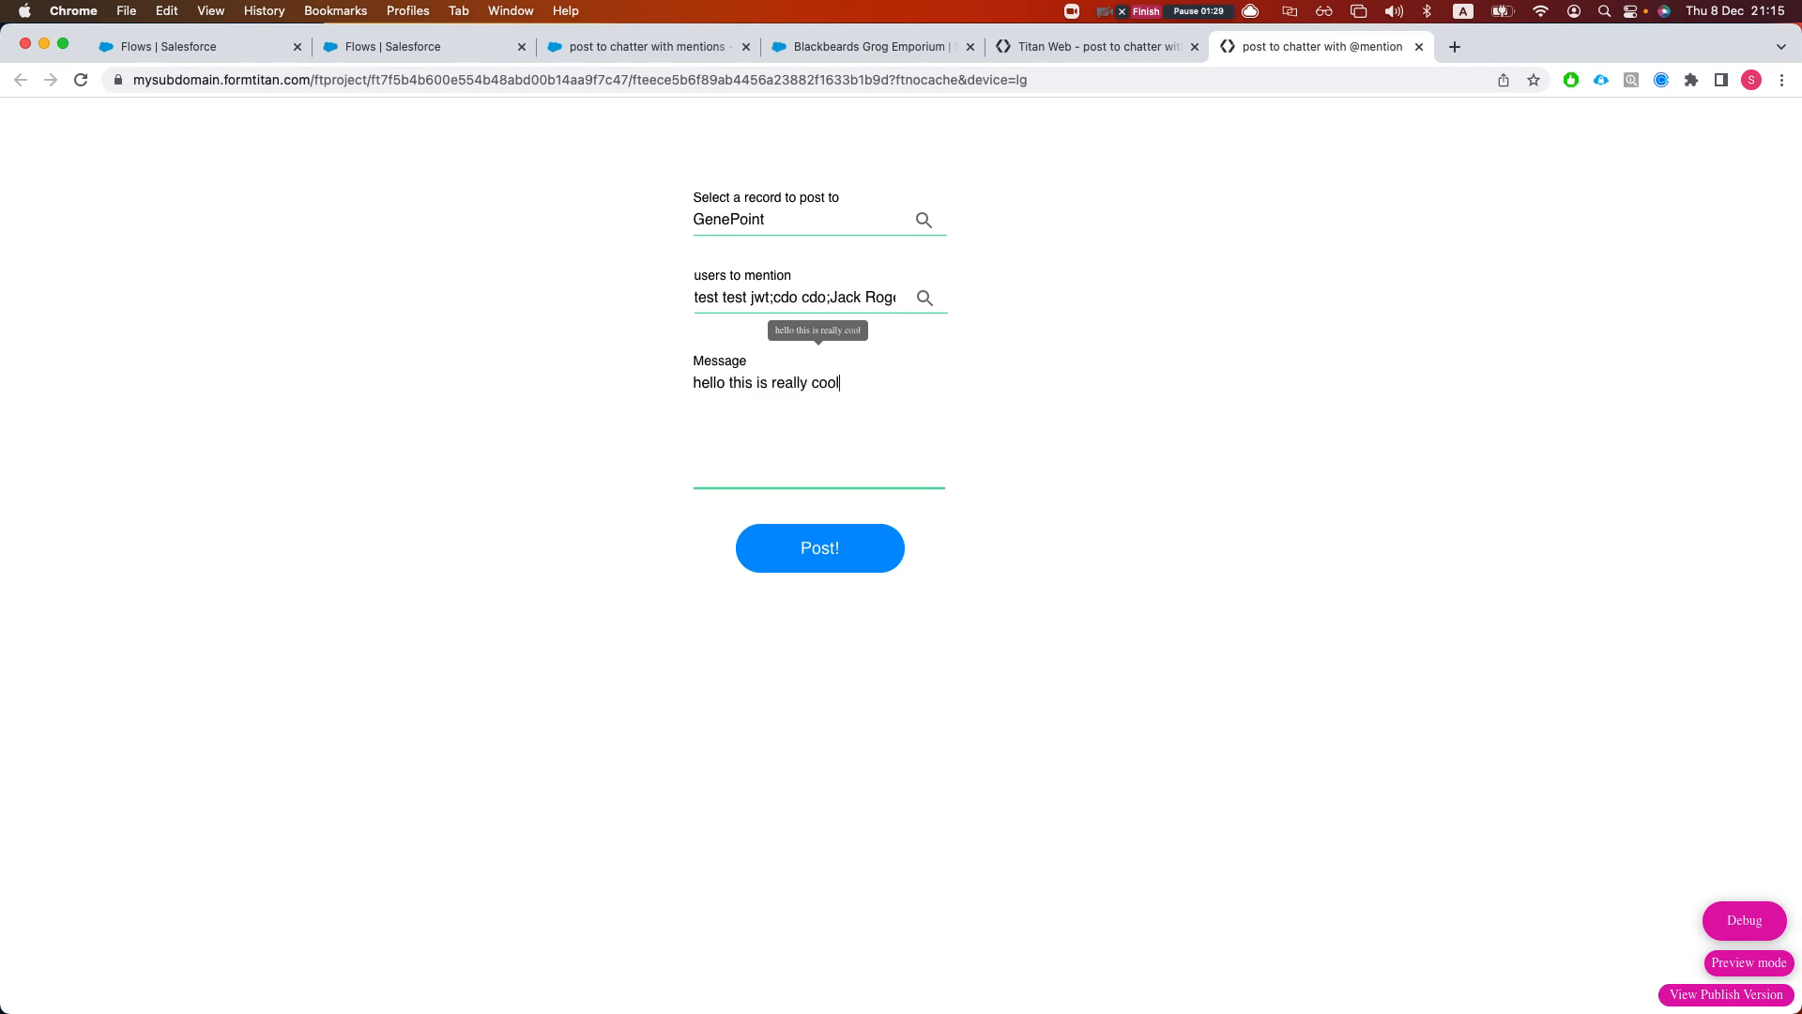
click(842, 545)
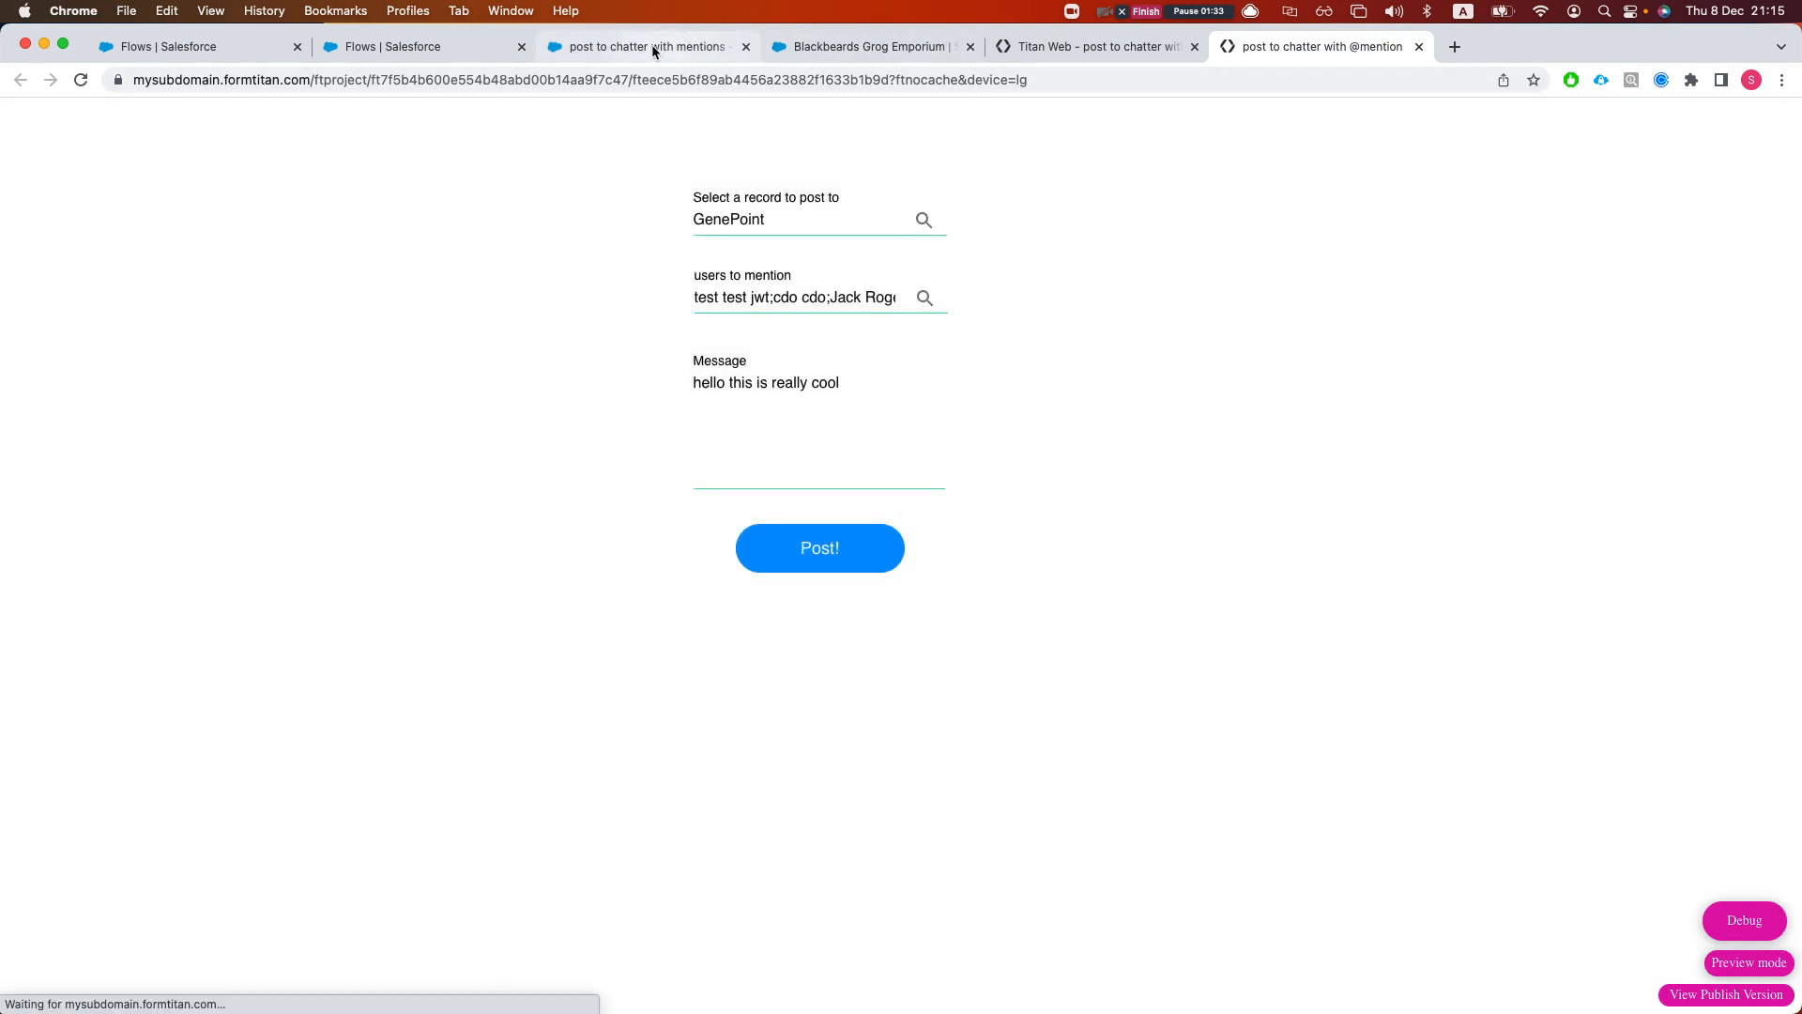
- Return to Salesforce, search for GenePoint and open the GenePoint account record
click(870, 46)
click(759, 123)
text(GenePoint)
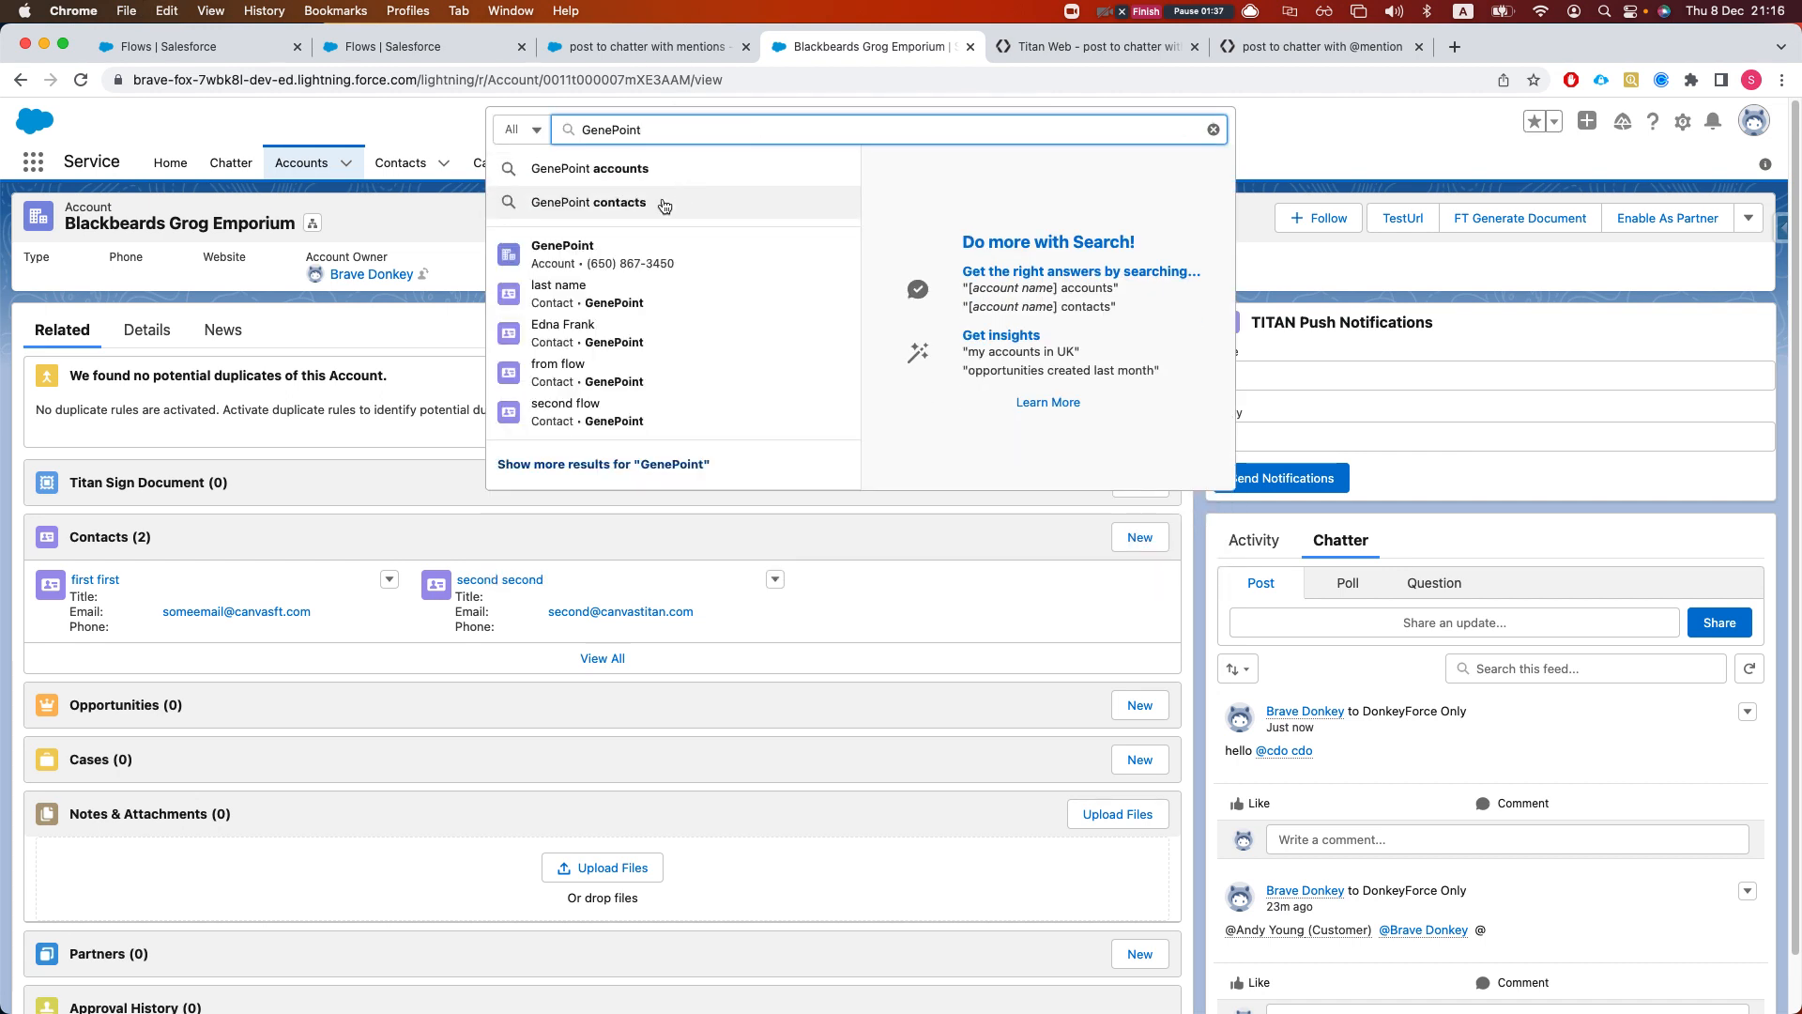
click(673, 266)
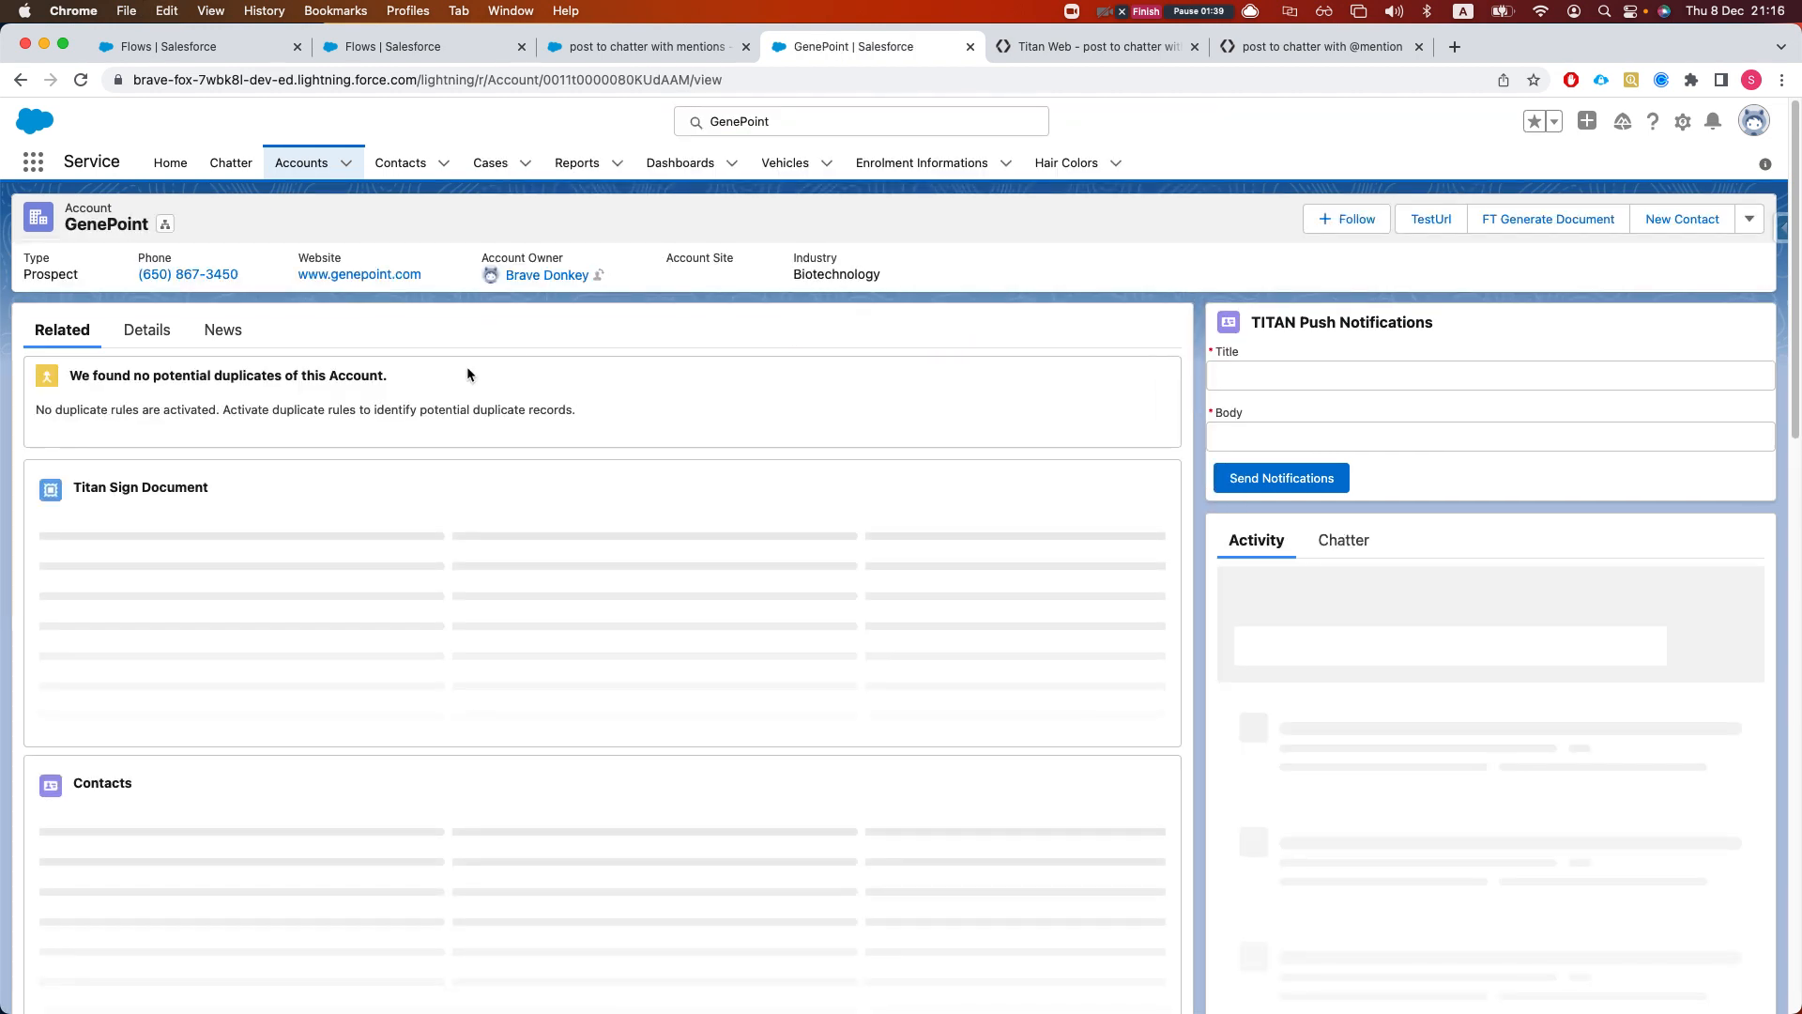
- View the GenePoint account's details and examine the message and mentions in its Chatter feed
click(143, 333)
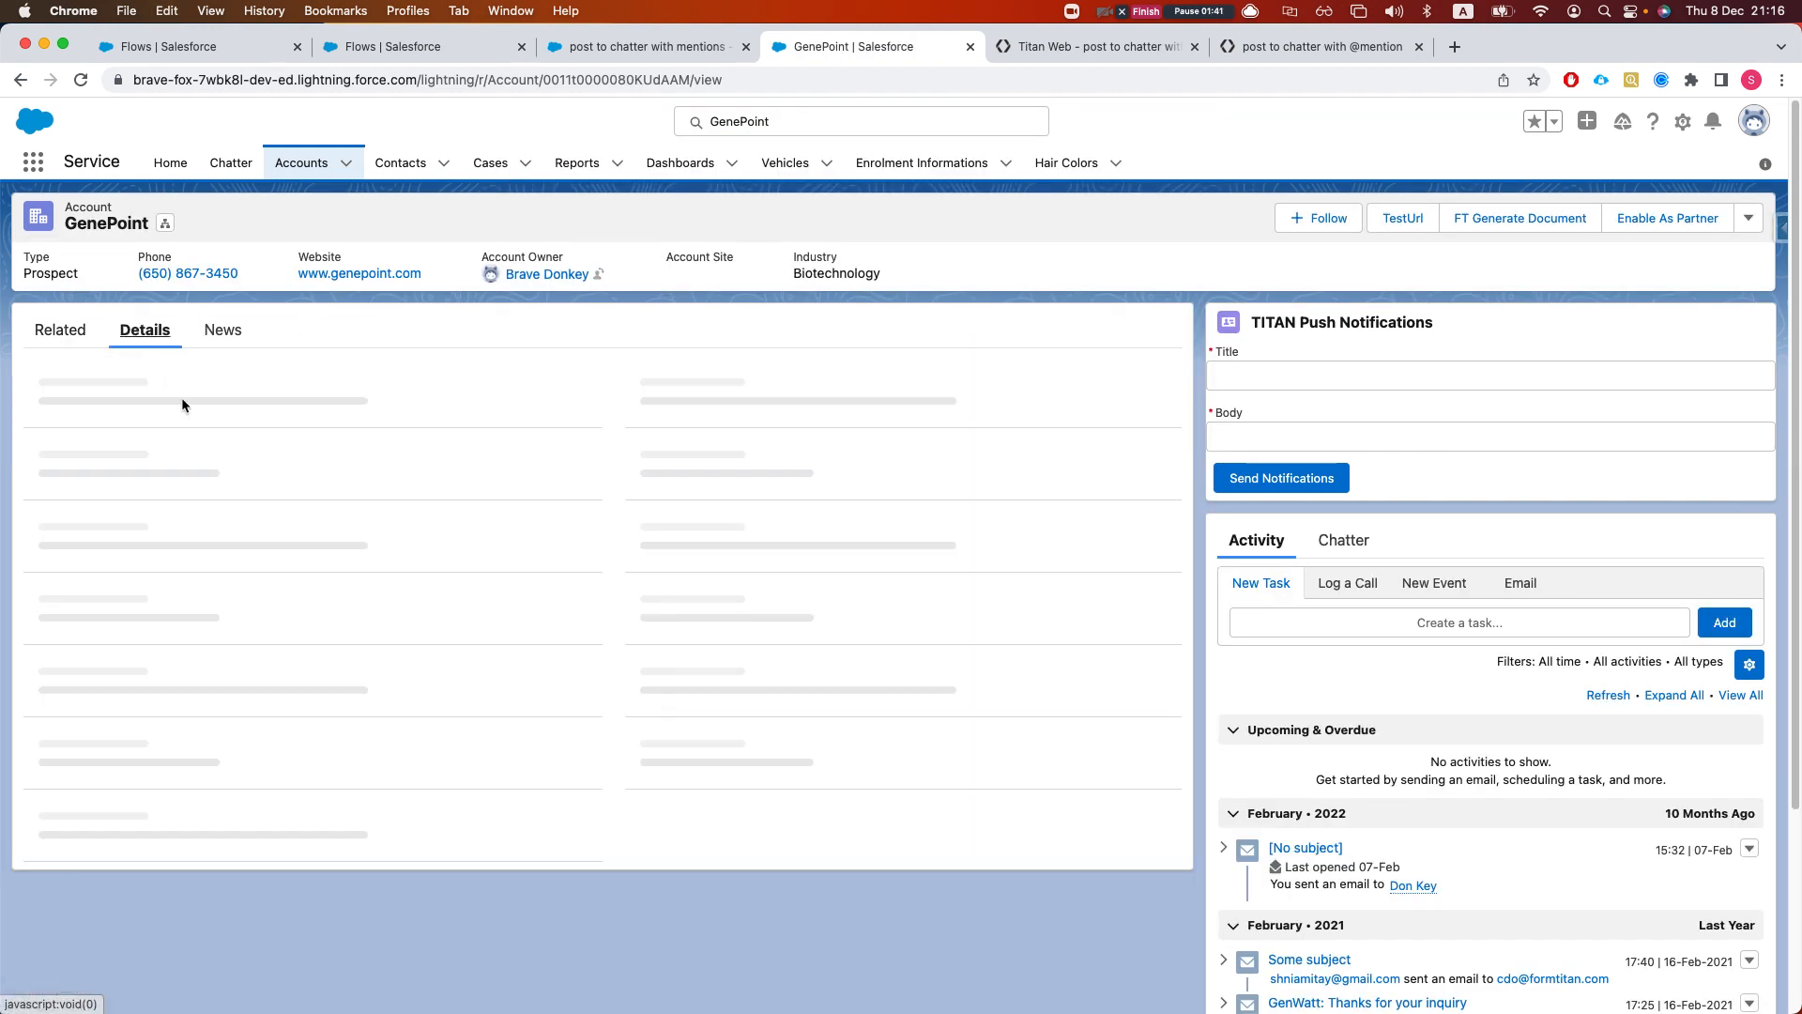
scroll(1167, 654, down, 2)
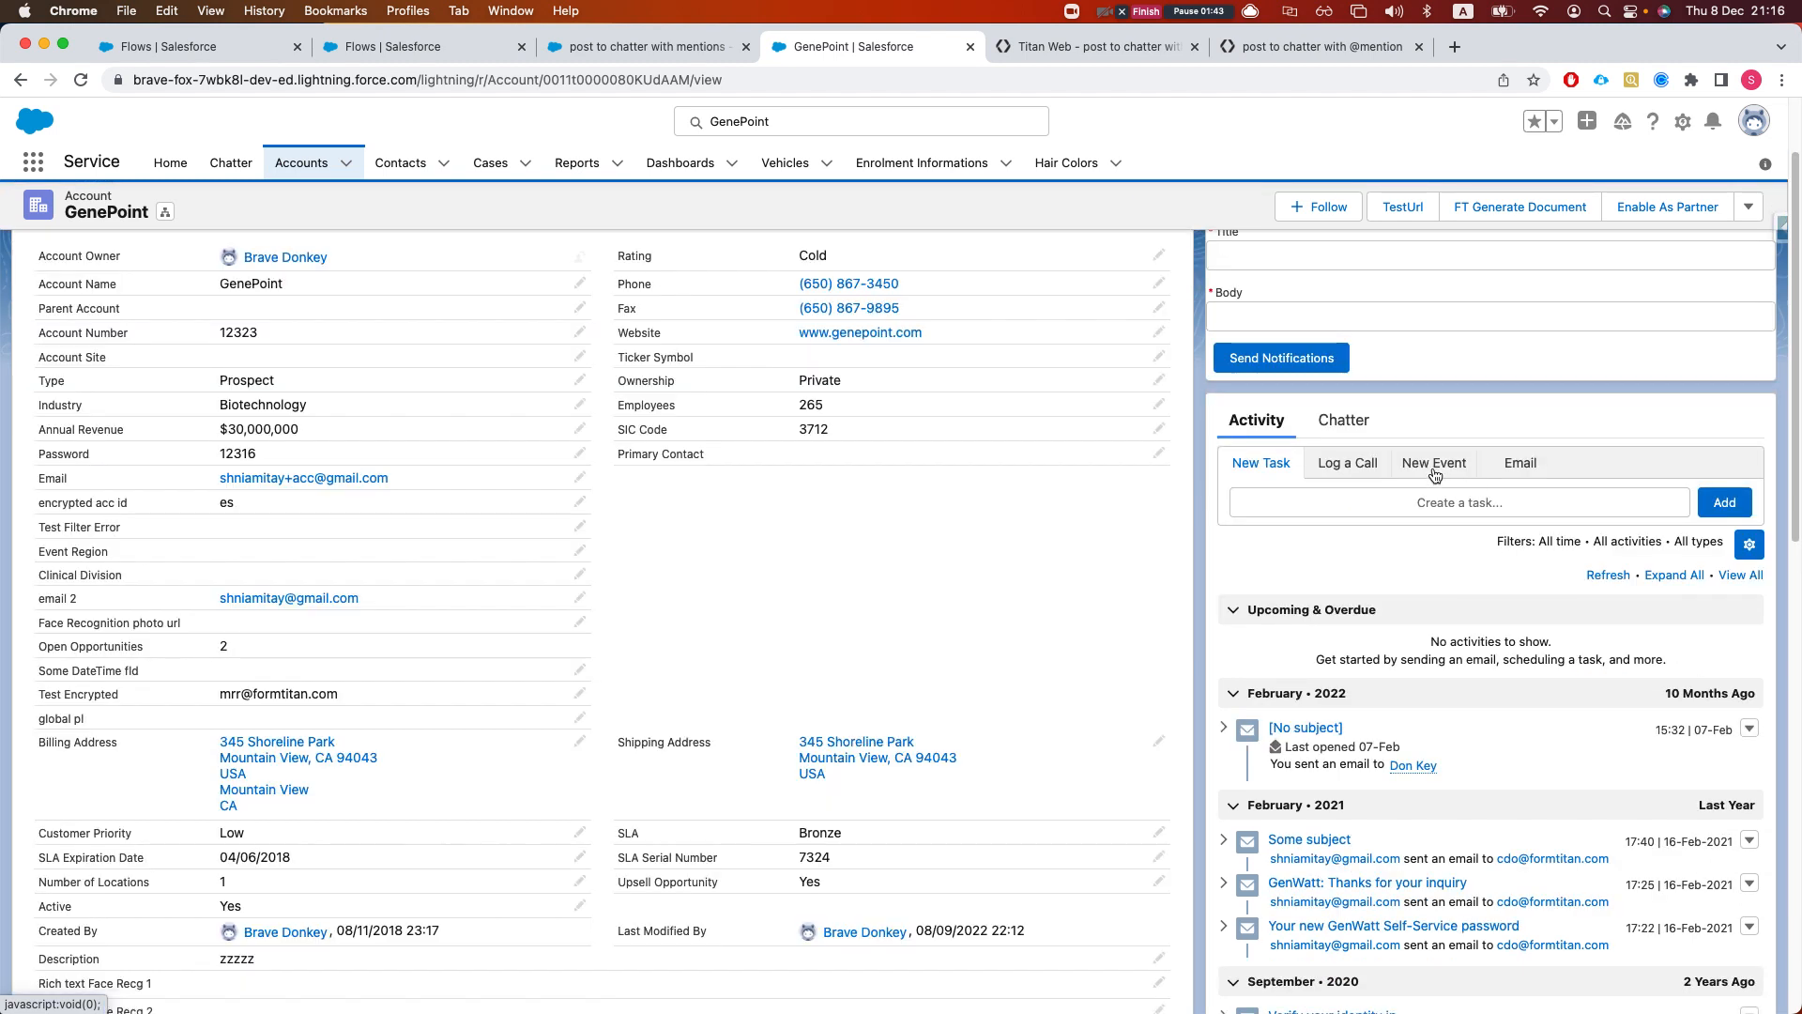
click(1340, 422)
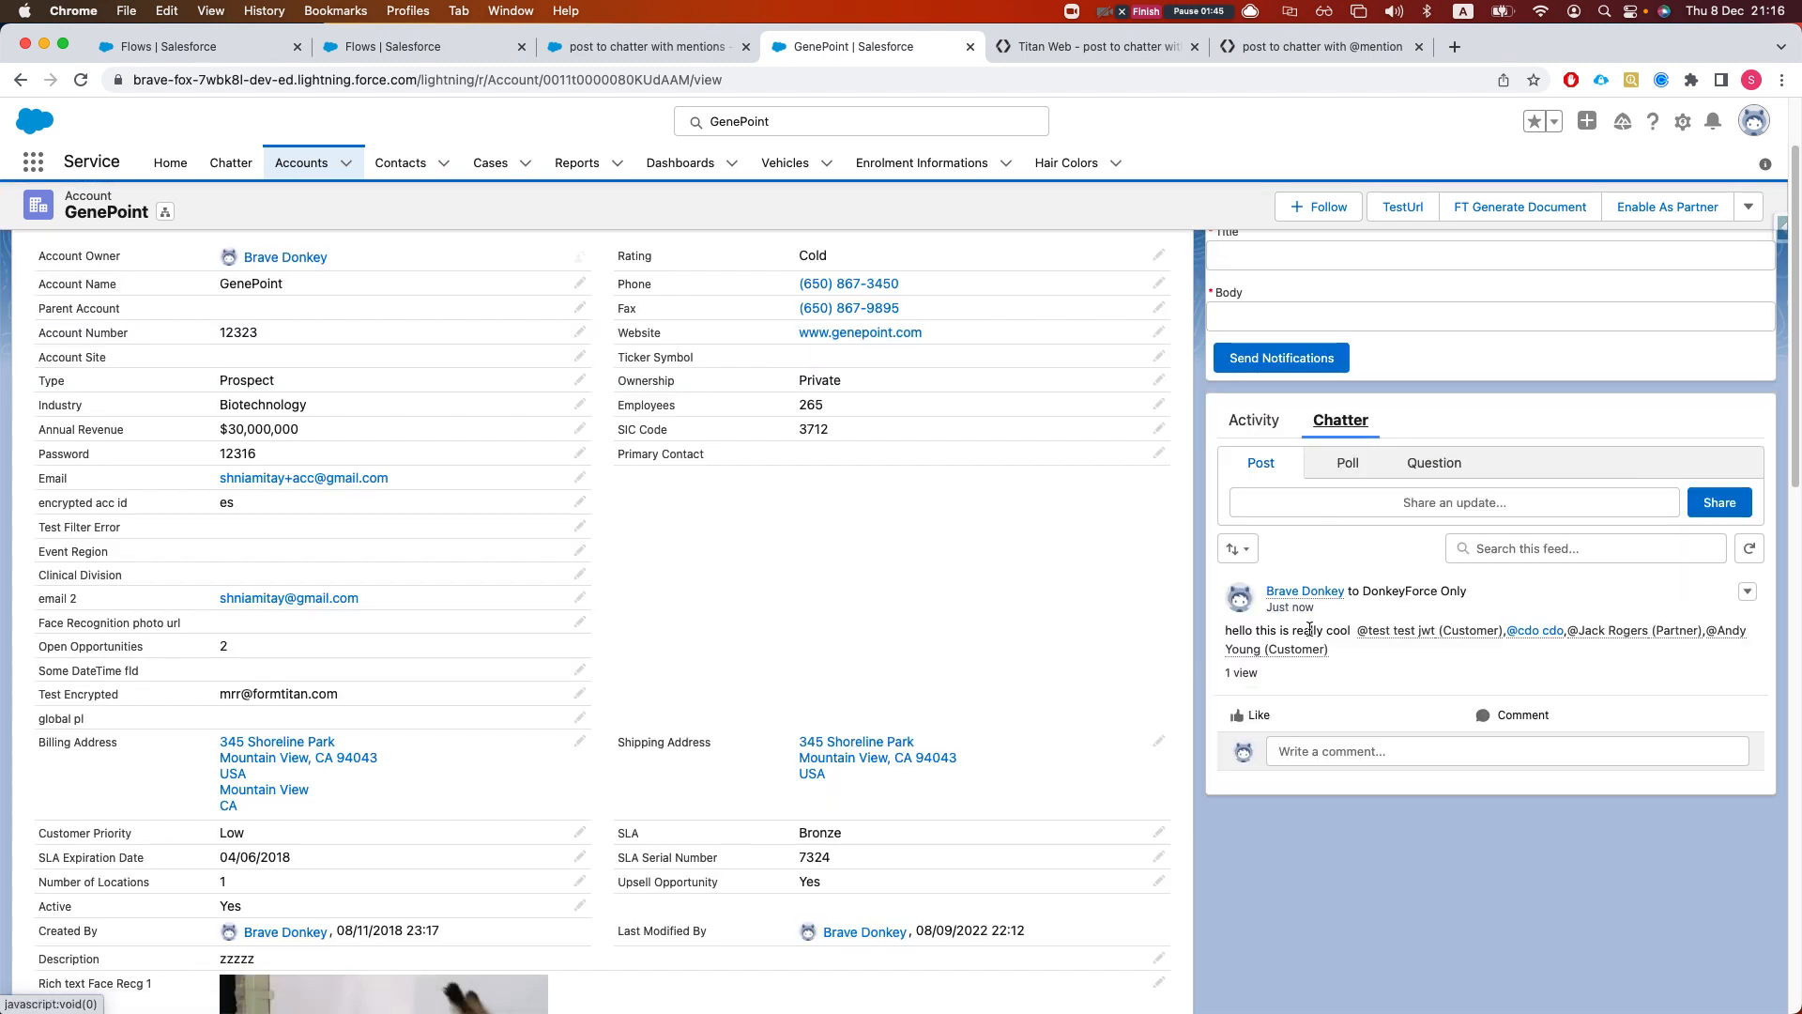
drag(1246, 629, 1360, 635)
click(1455, 667)
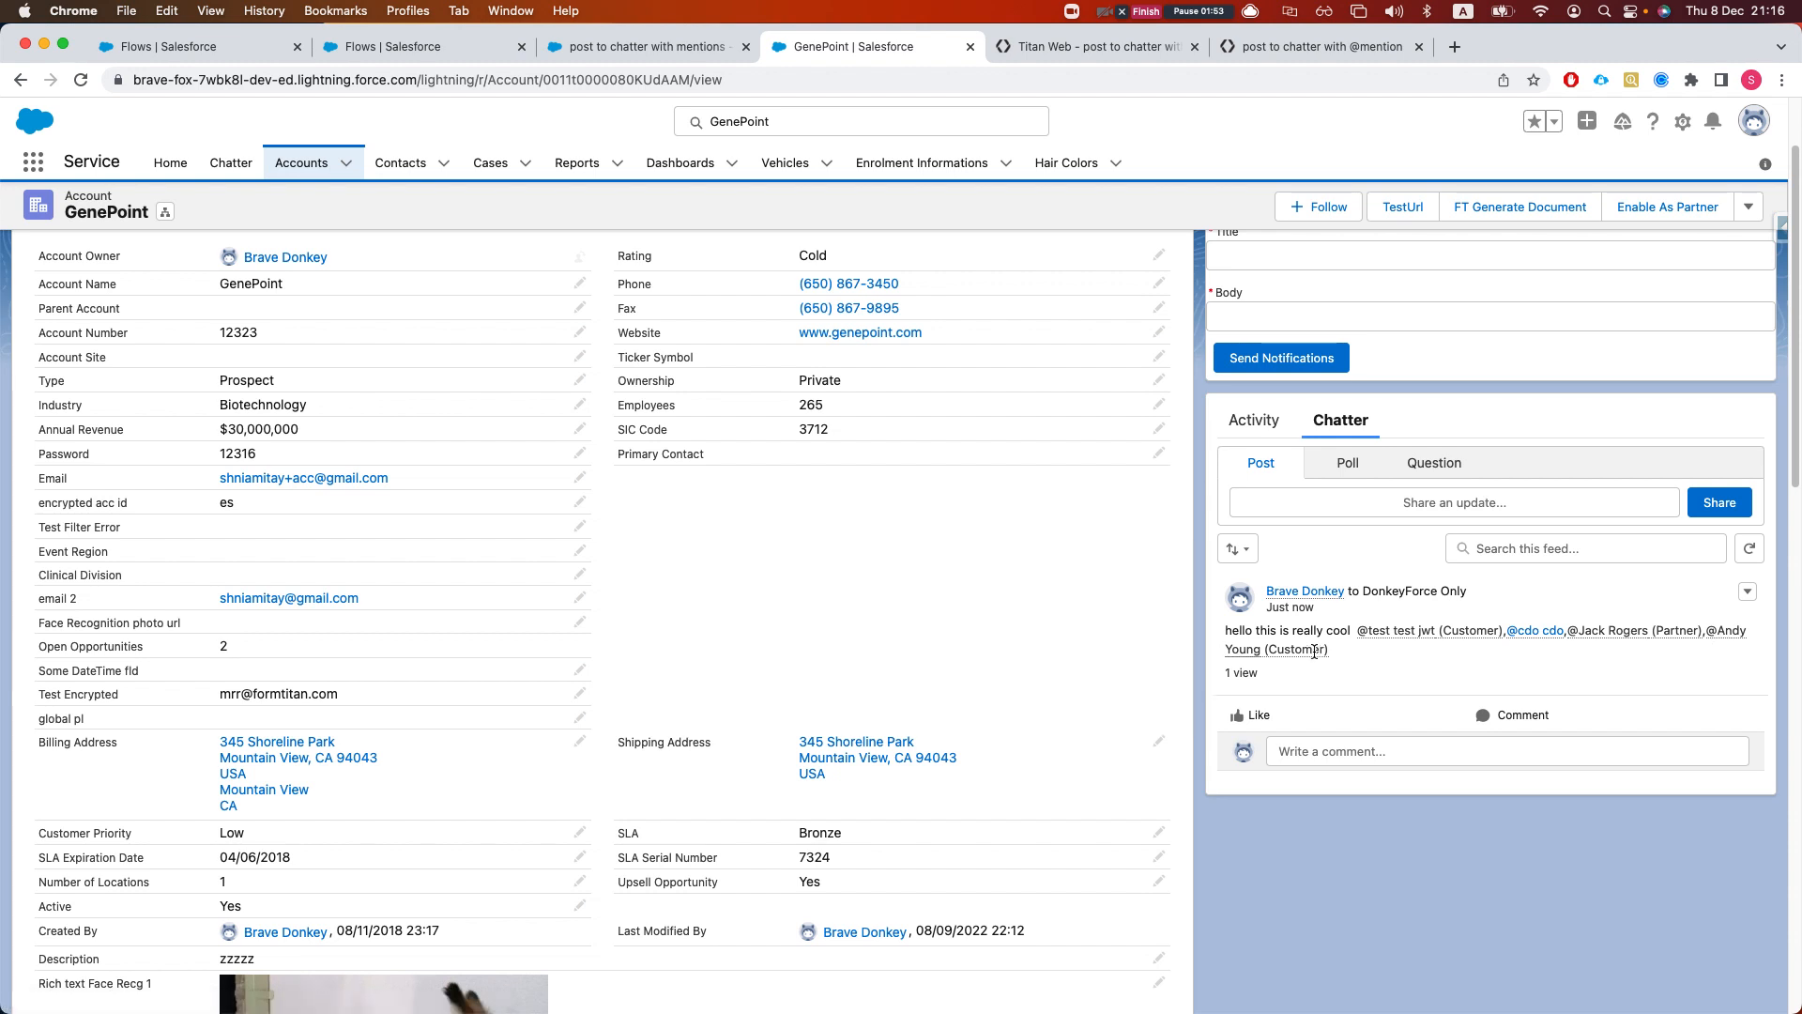
mouse_move(1260, 653)
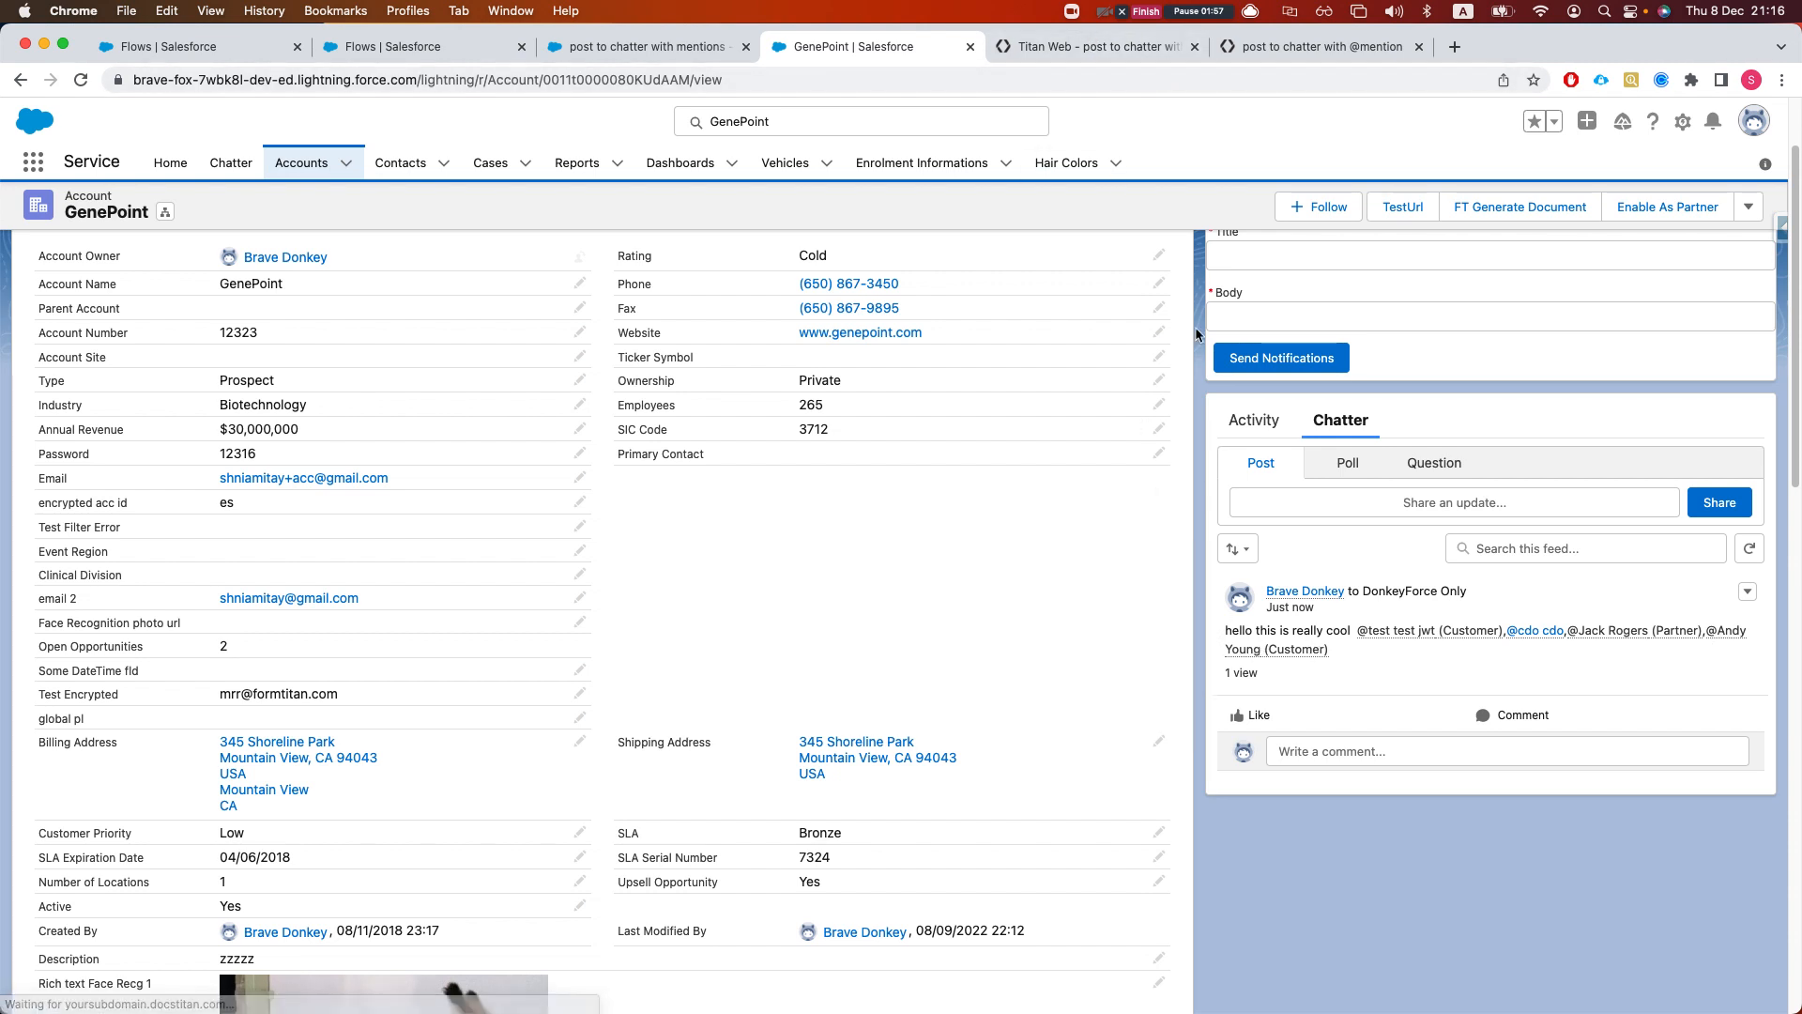
- Switch to the Titan Web project and examine the interactivity settings of the users to mention lookup
click(1309, 58)
click(1072, 58)
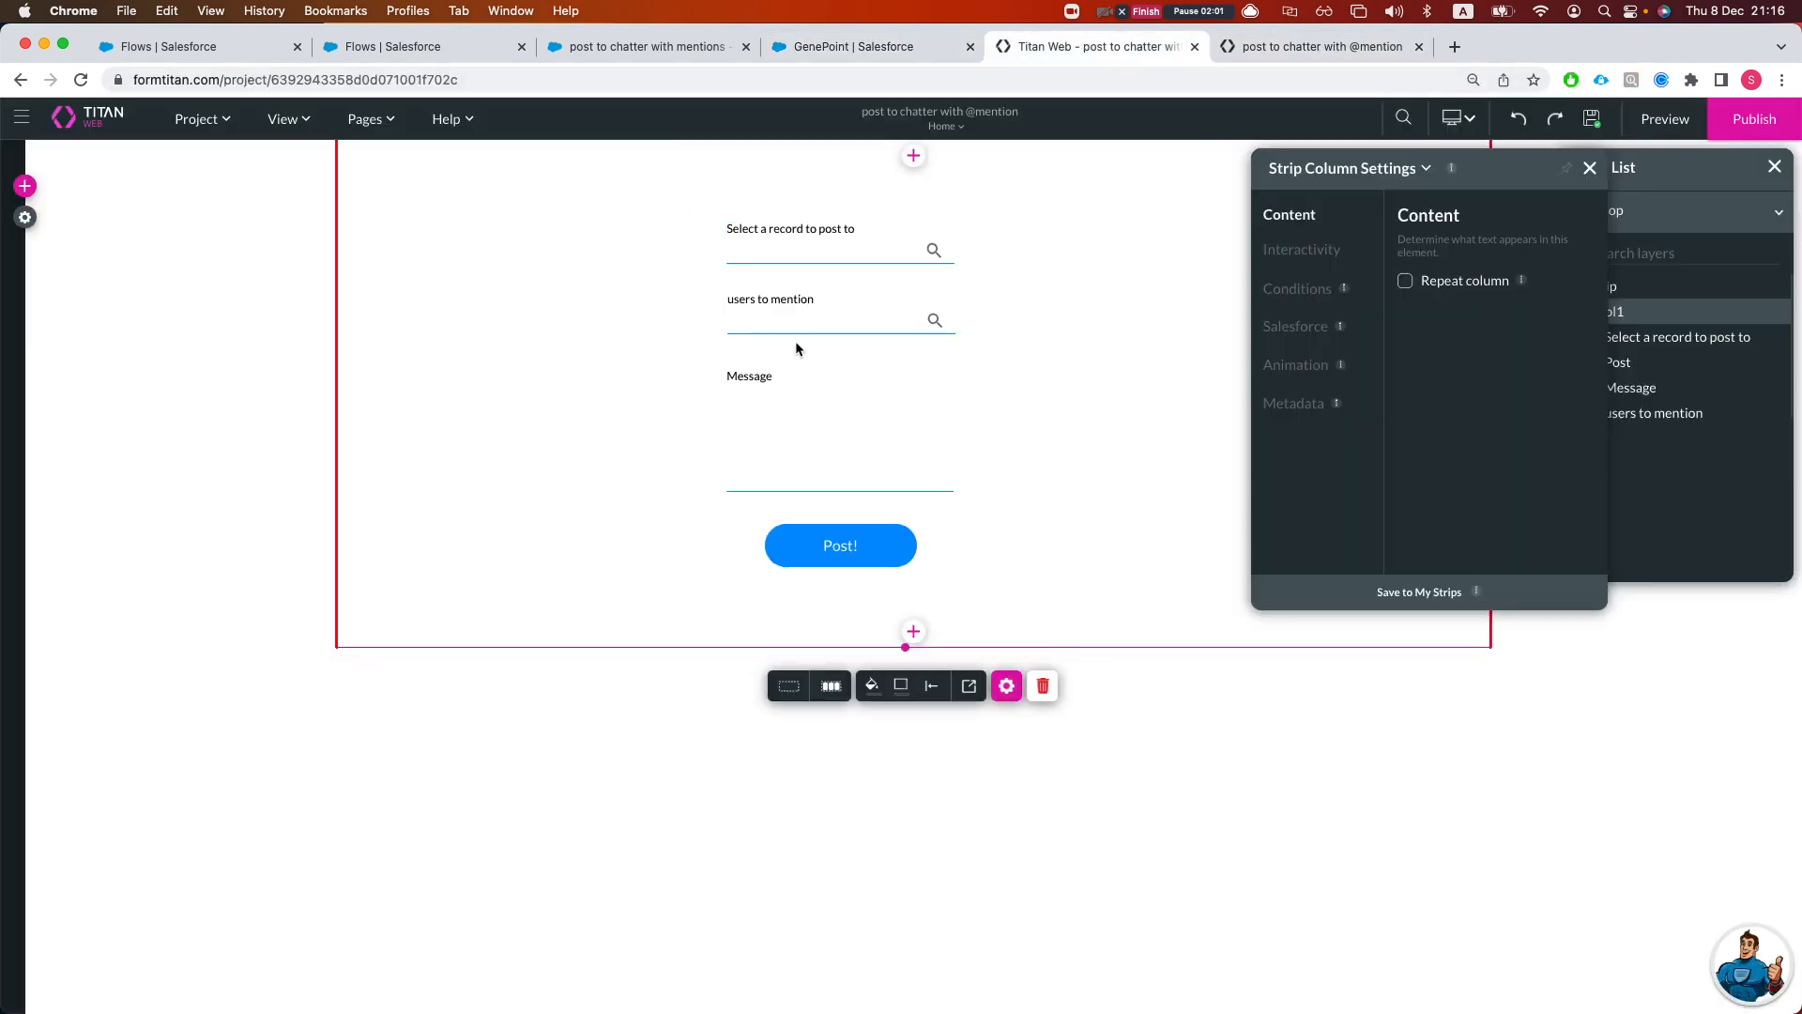
click(799, 263)
click(879, 327)
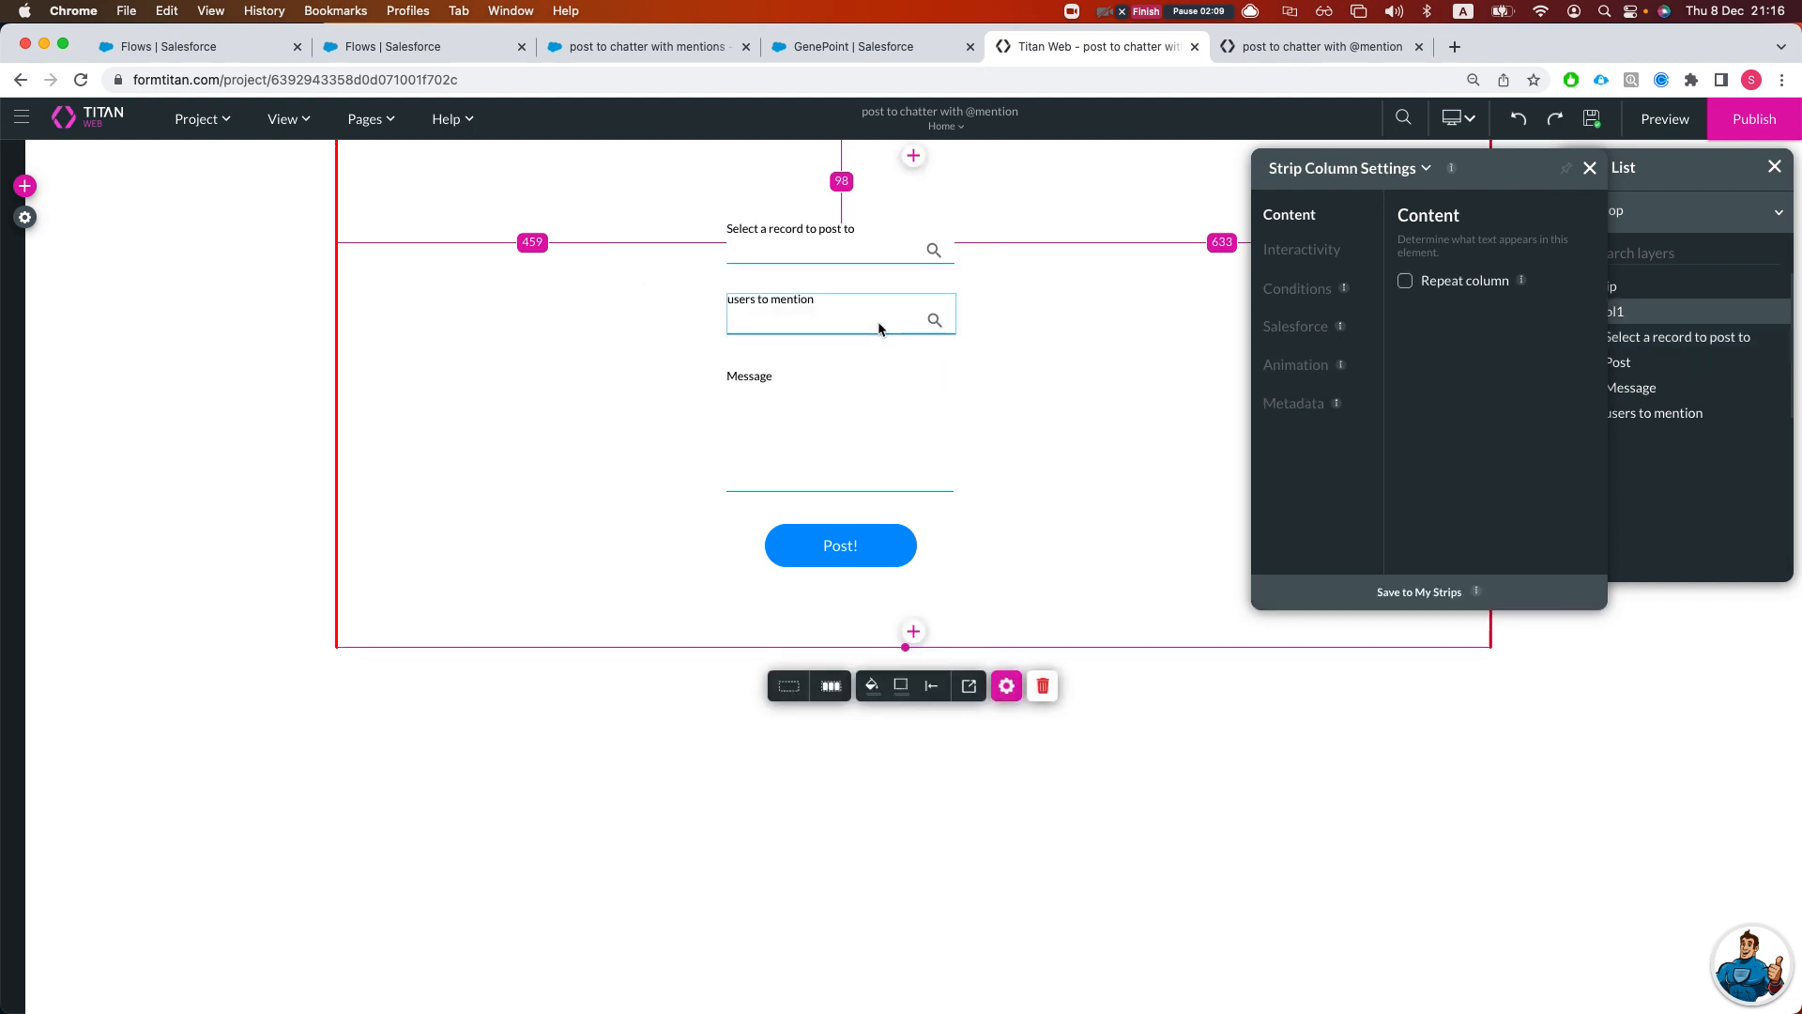
click(879, 326)
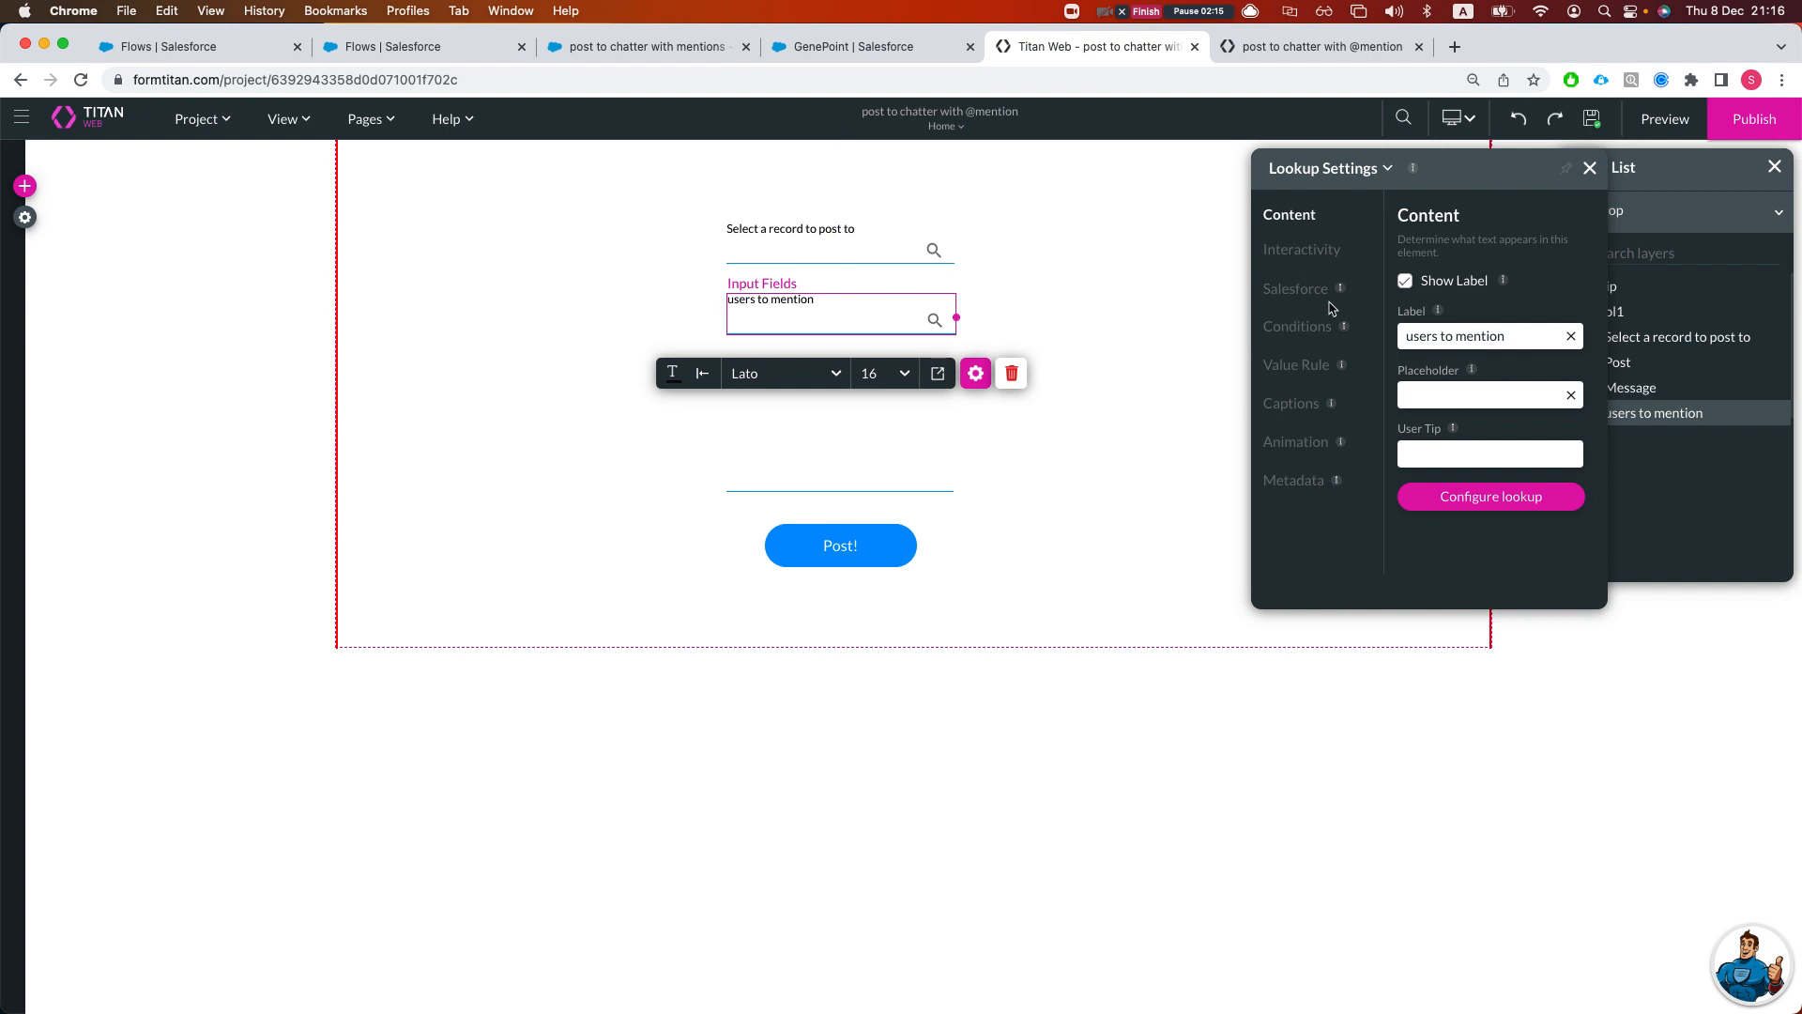
click(1302, 250)
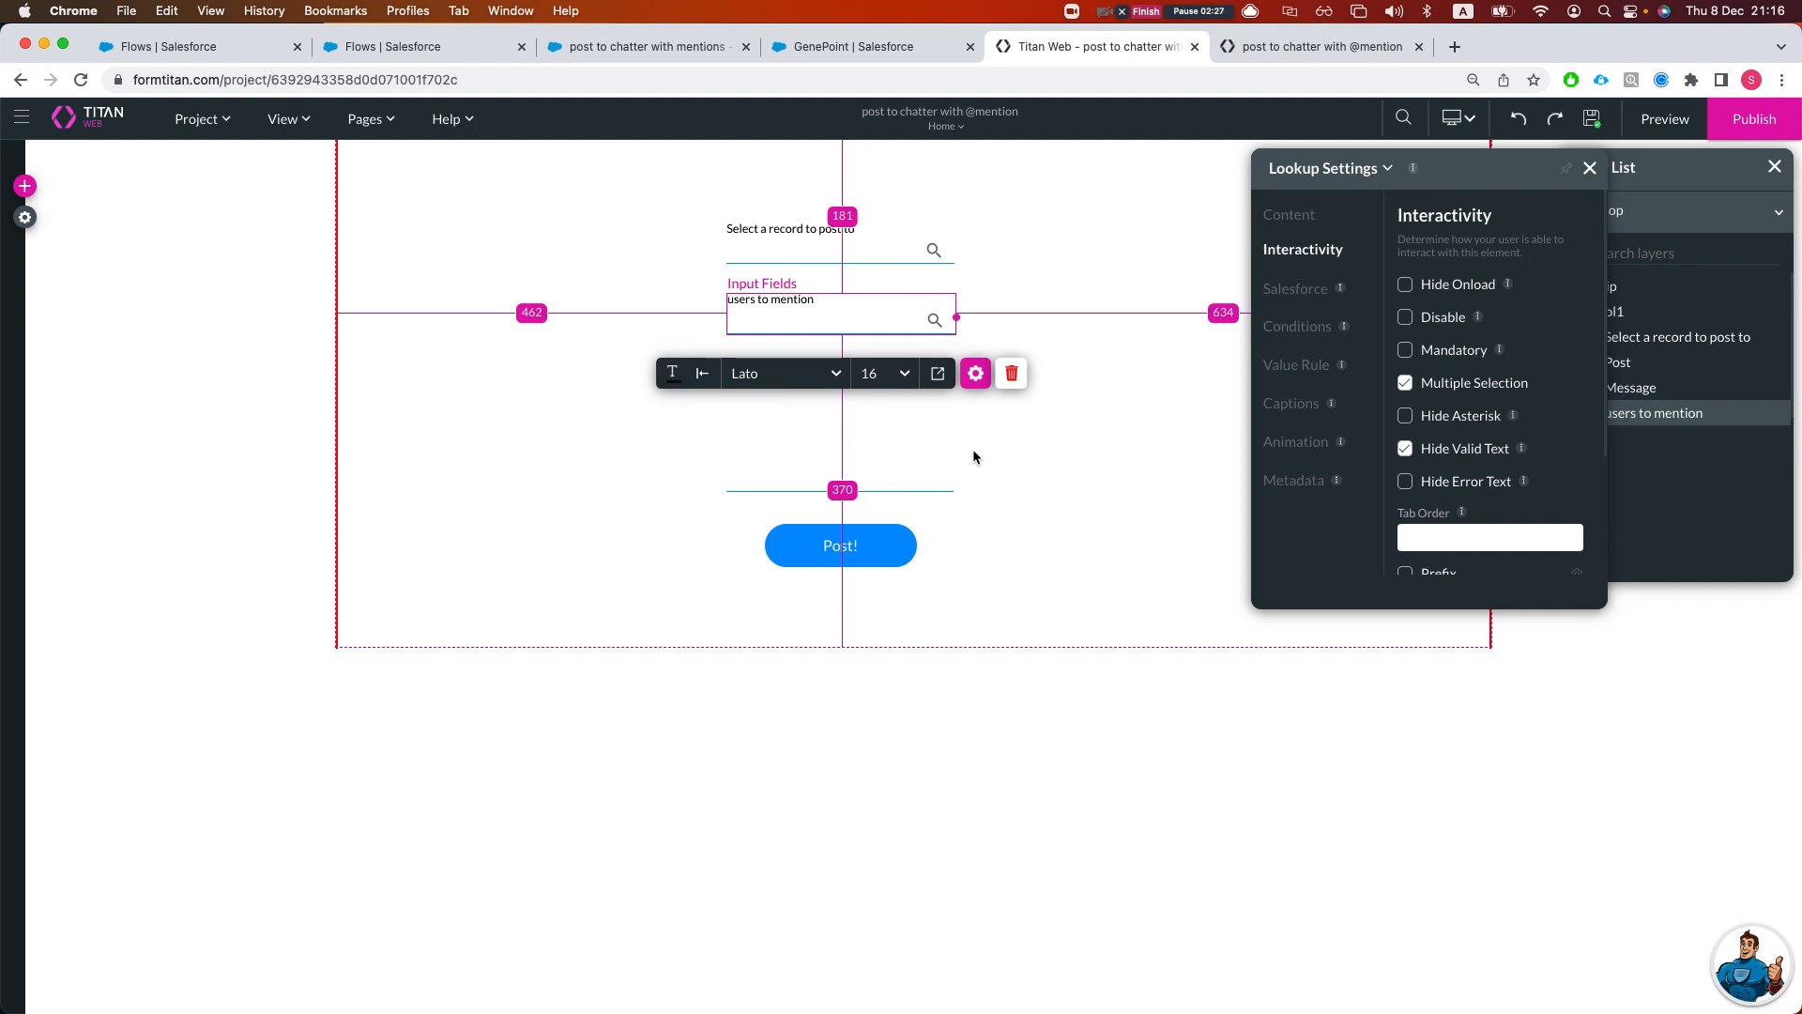
- Inspect the settings of the Message text area in the form
click(1011, 494)
click(875, 464)
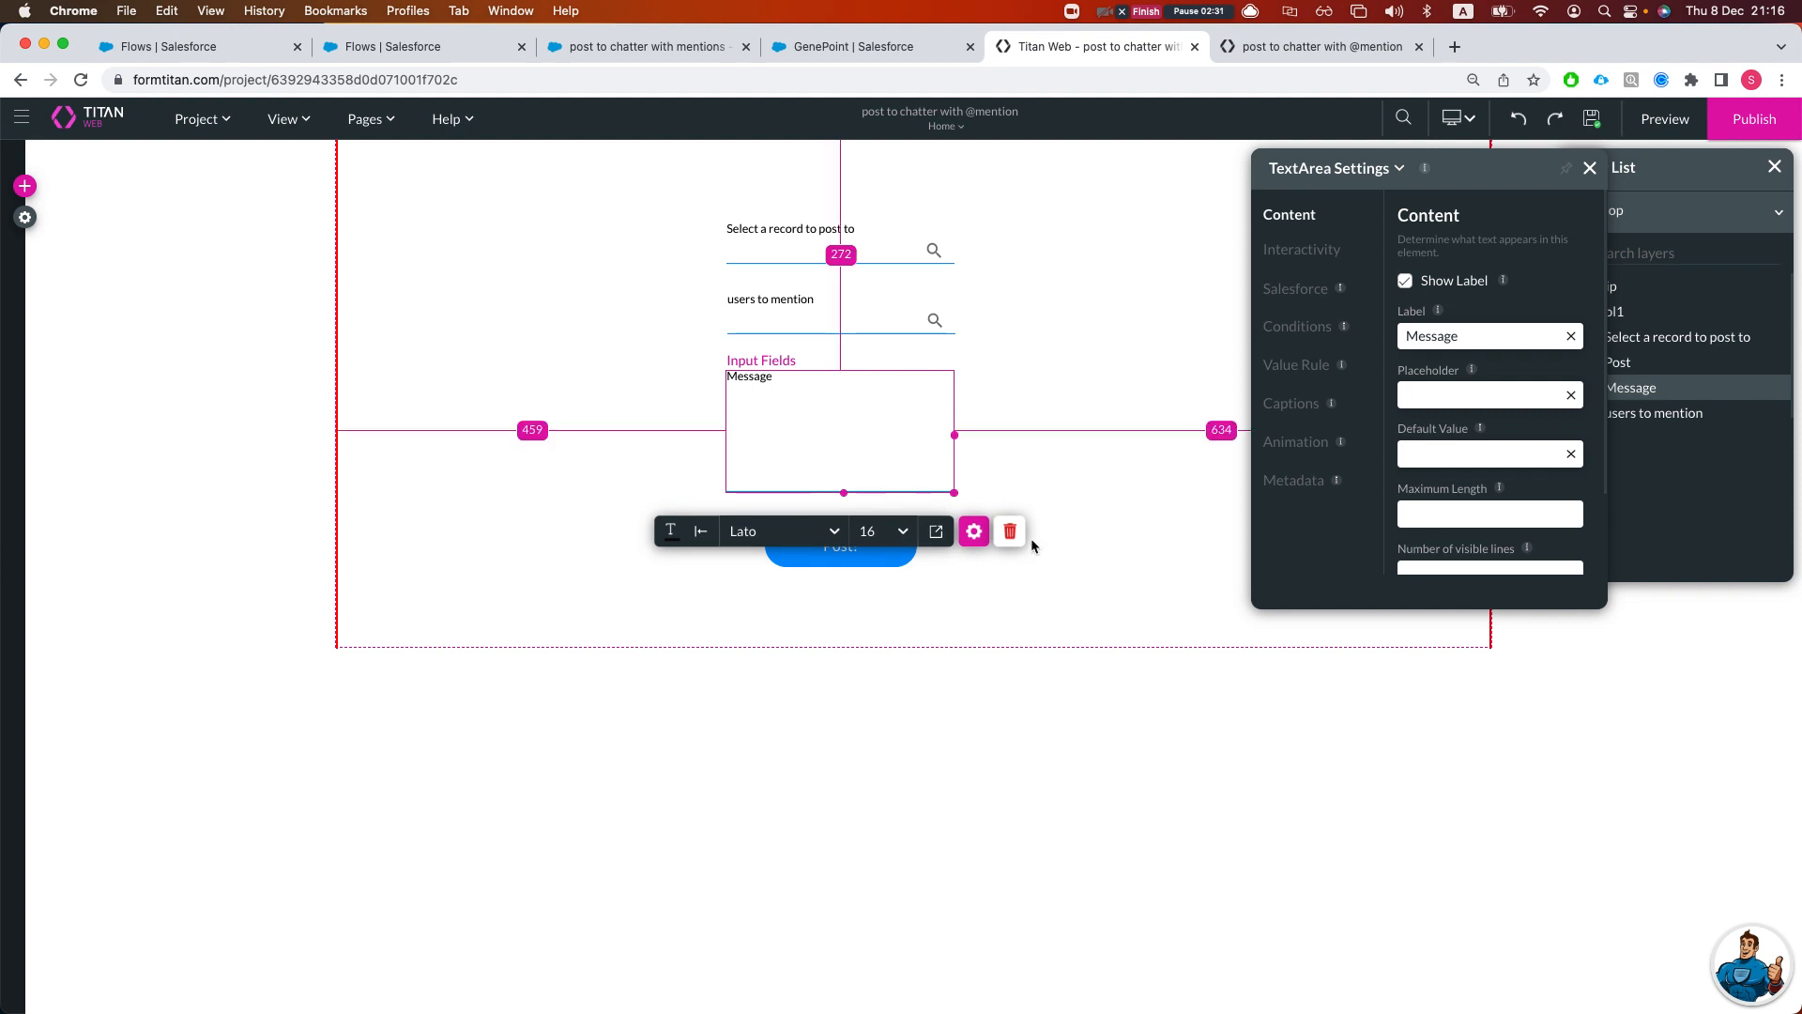
click(1002, 590)
- Open the Post! button's on-click Salesforce integration and examine the flow URL in the "call post to chatter flow" object settings
click(892, 547)
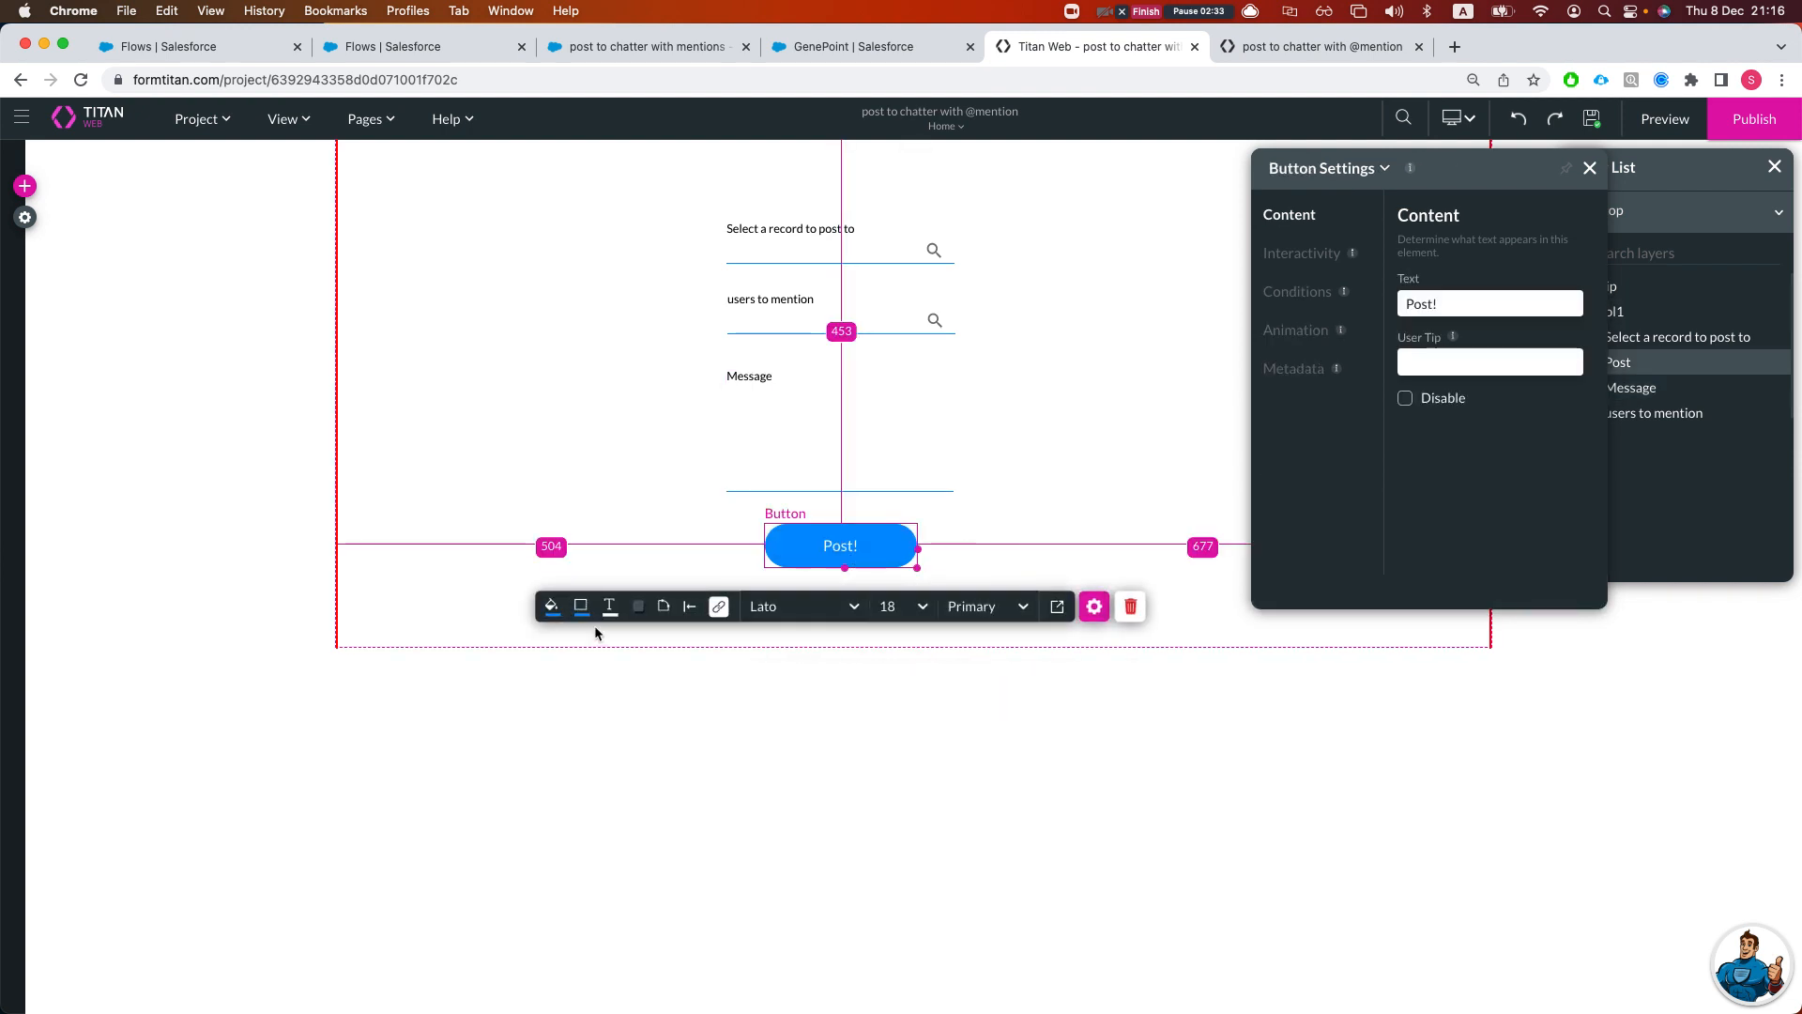
click(720, 606)
click(433, 507)
double_click(433, 507)
click(662, 579)
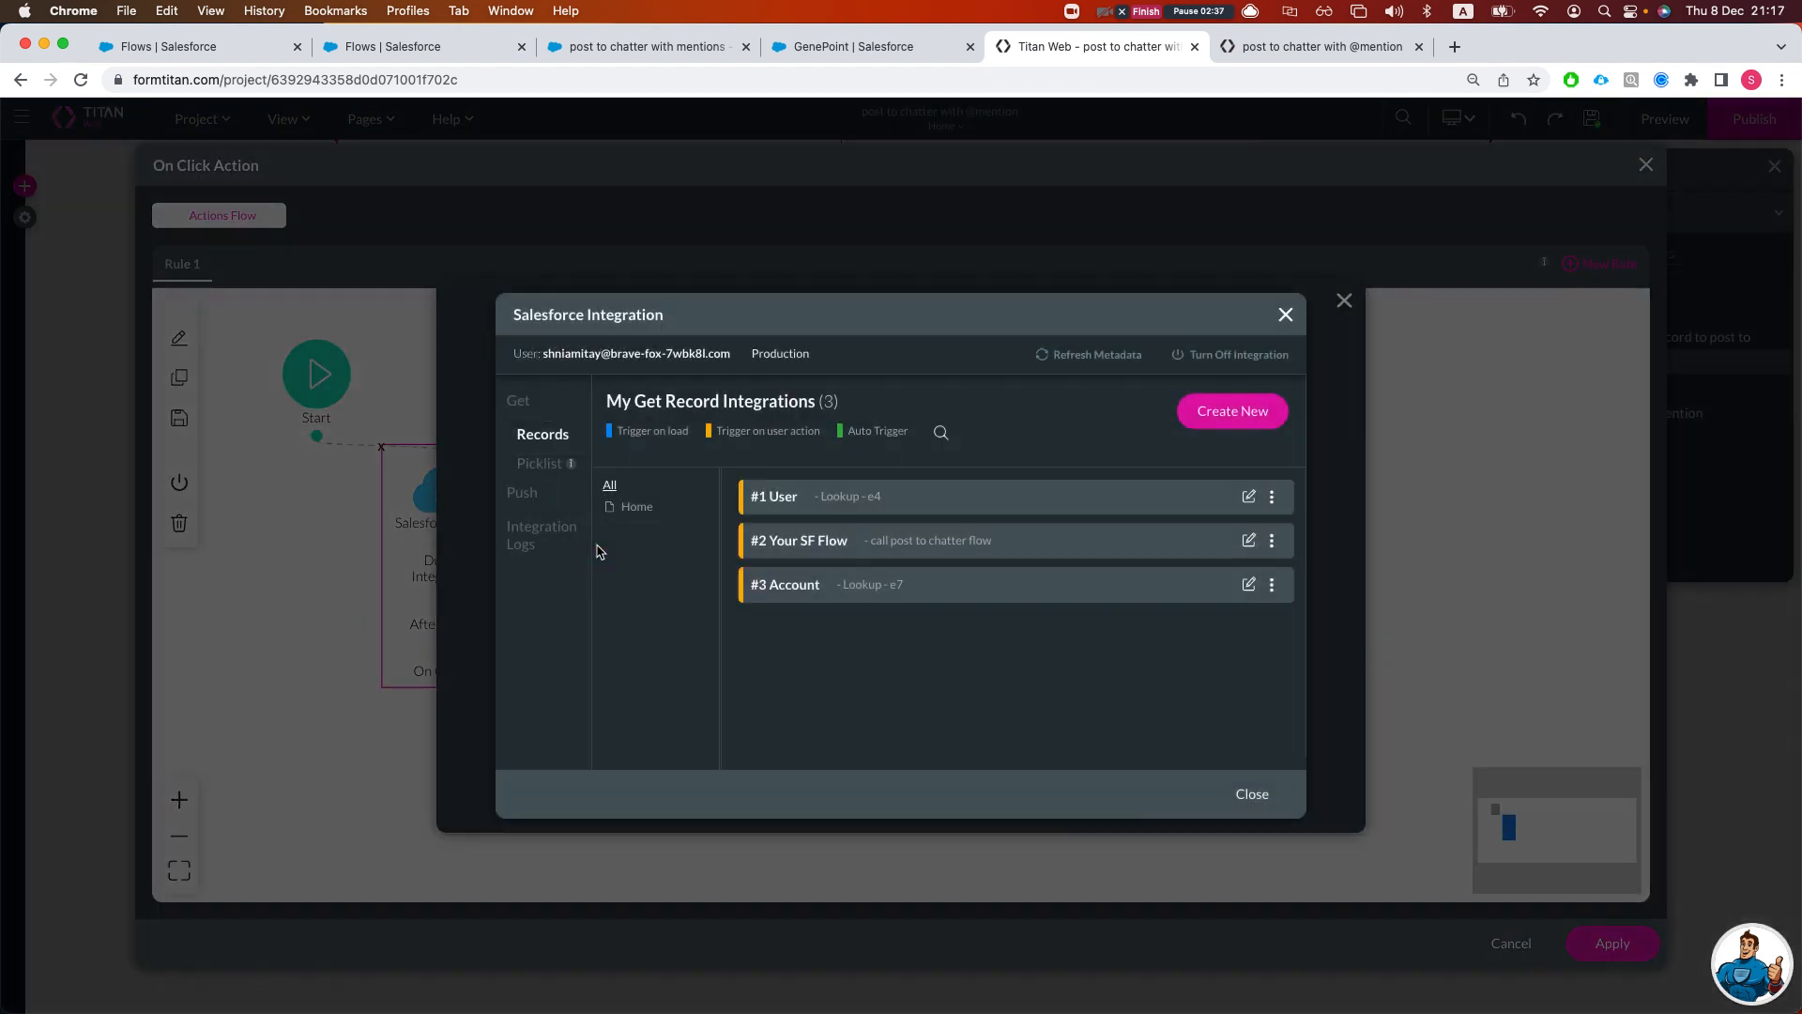
click(1250, 541)
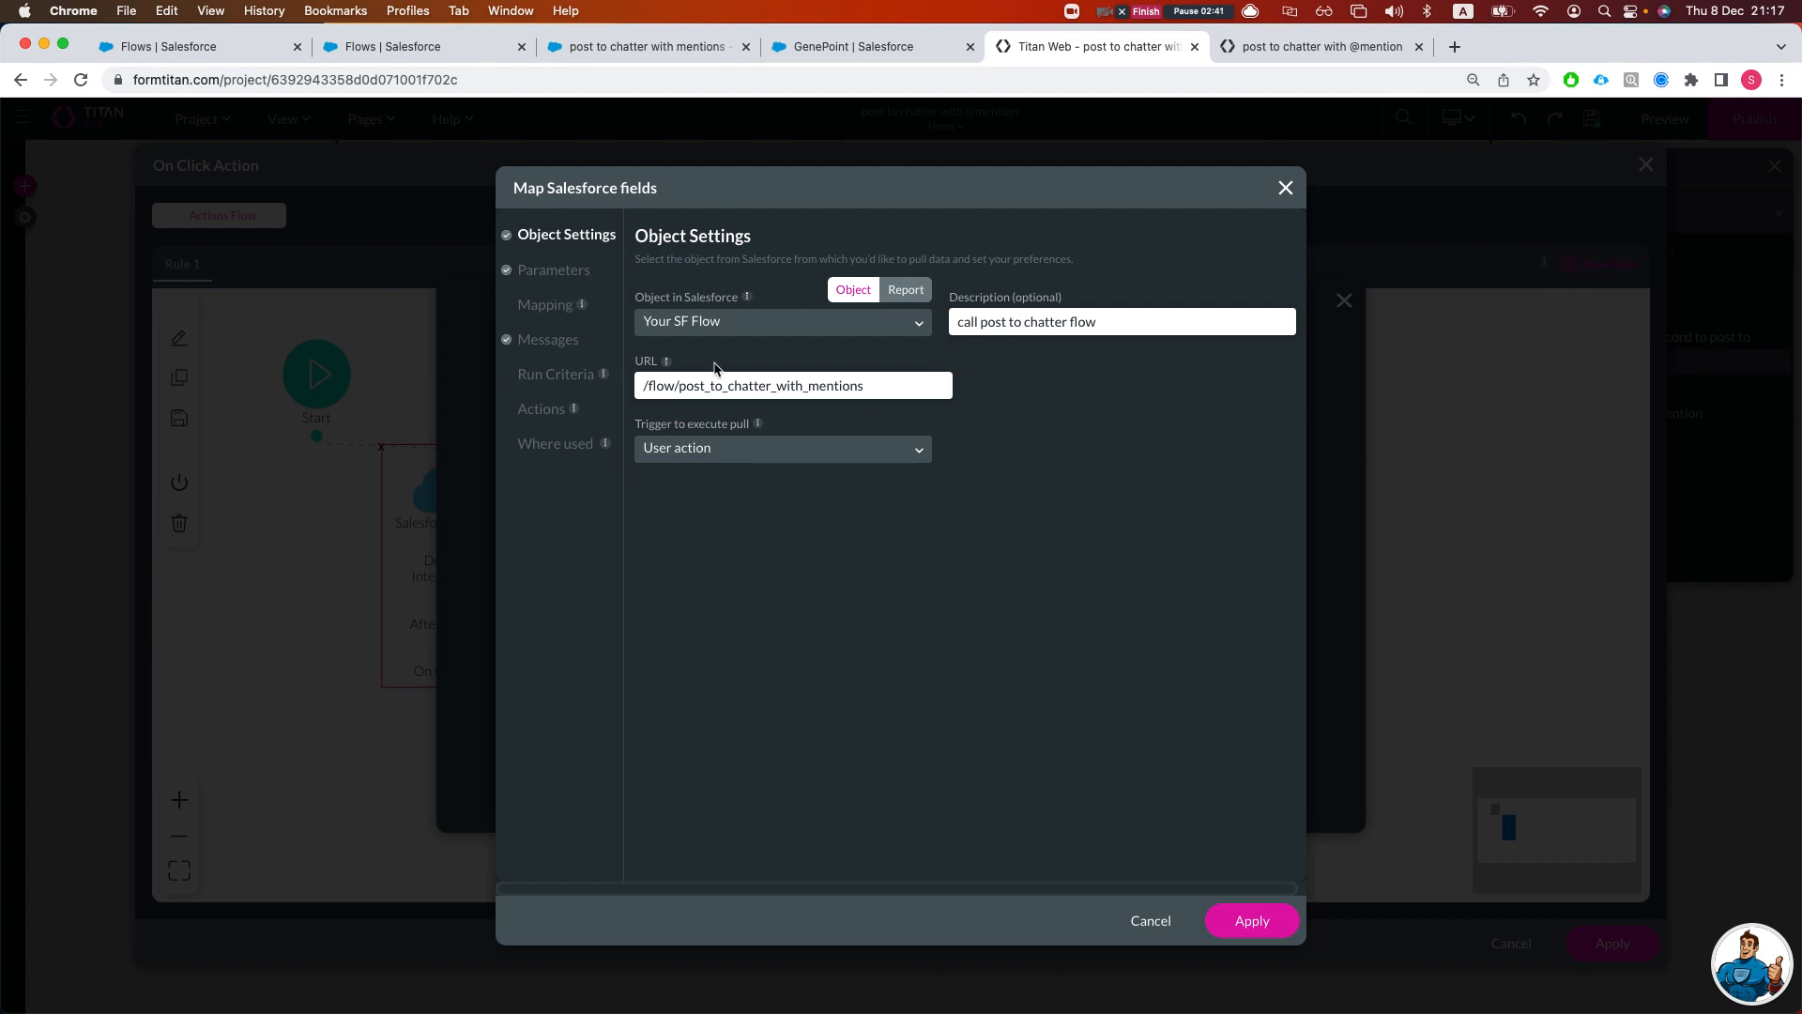
drag(679, 387, 866, 388)
click(863, 388)
- Switch to the post to chatter with mentions flow and open its Post to Chatter action for review
click(853, 46)
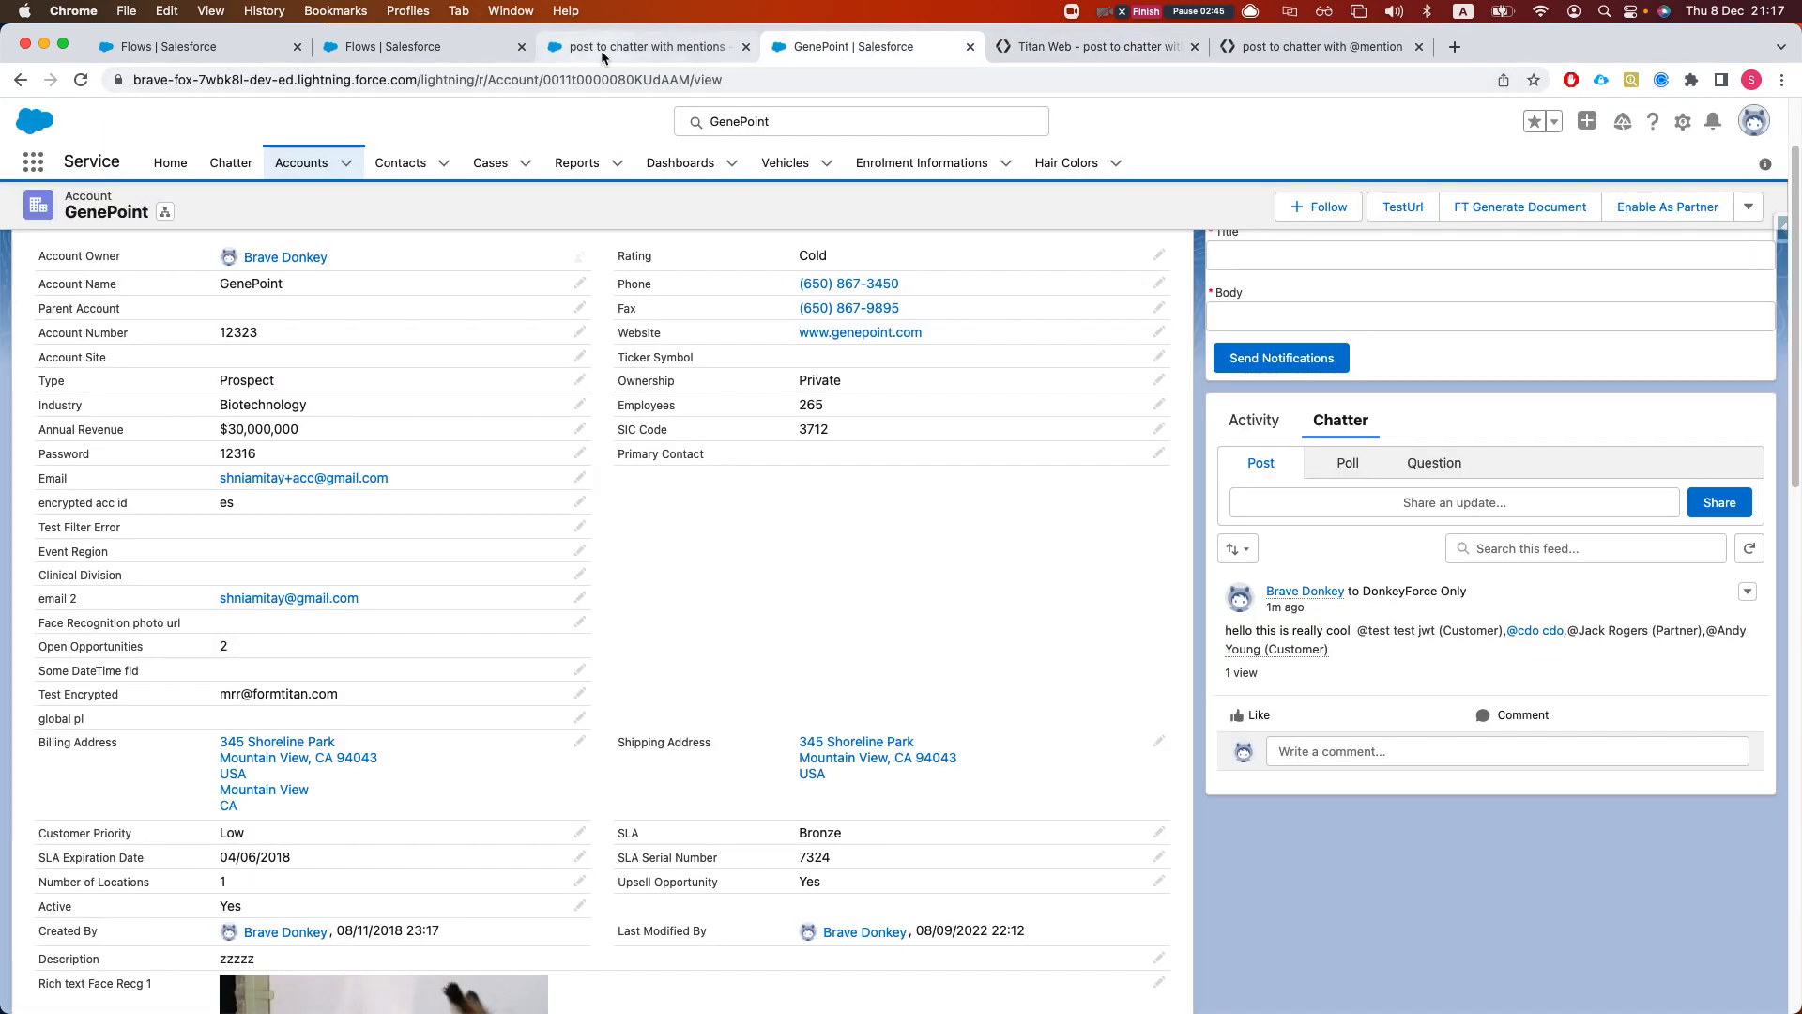
click(647, 46)
click(912, 361)
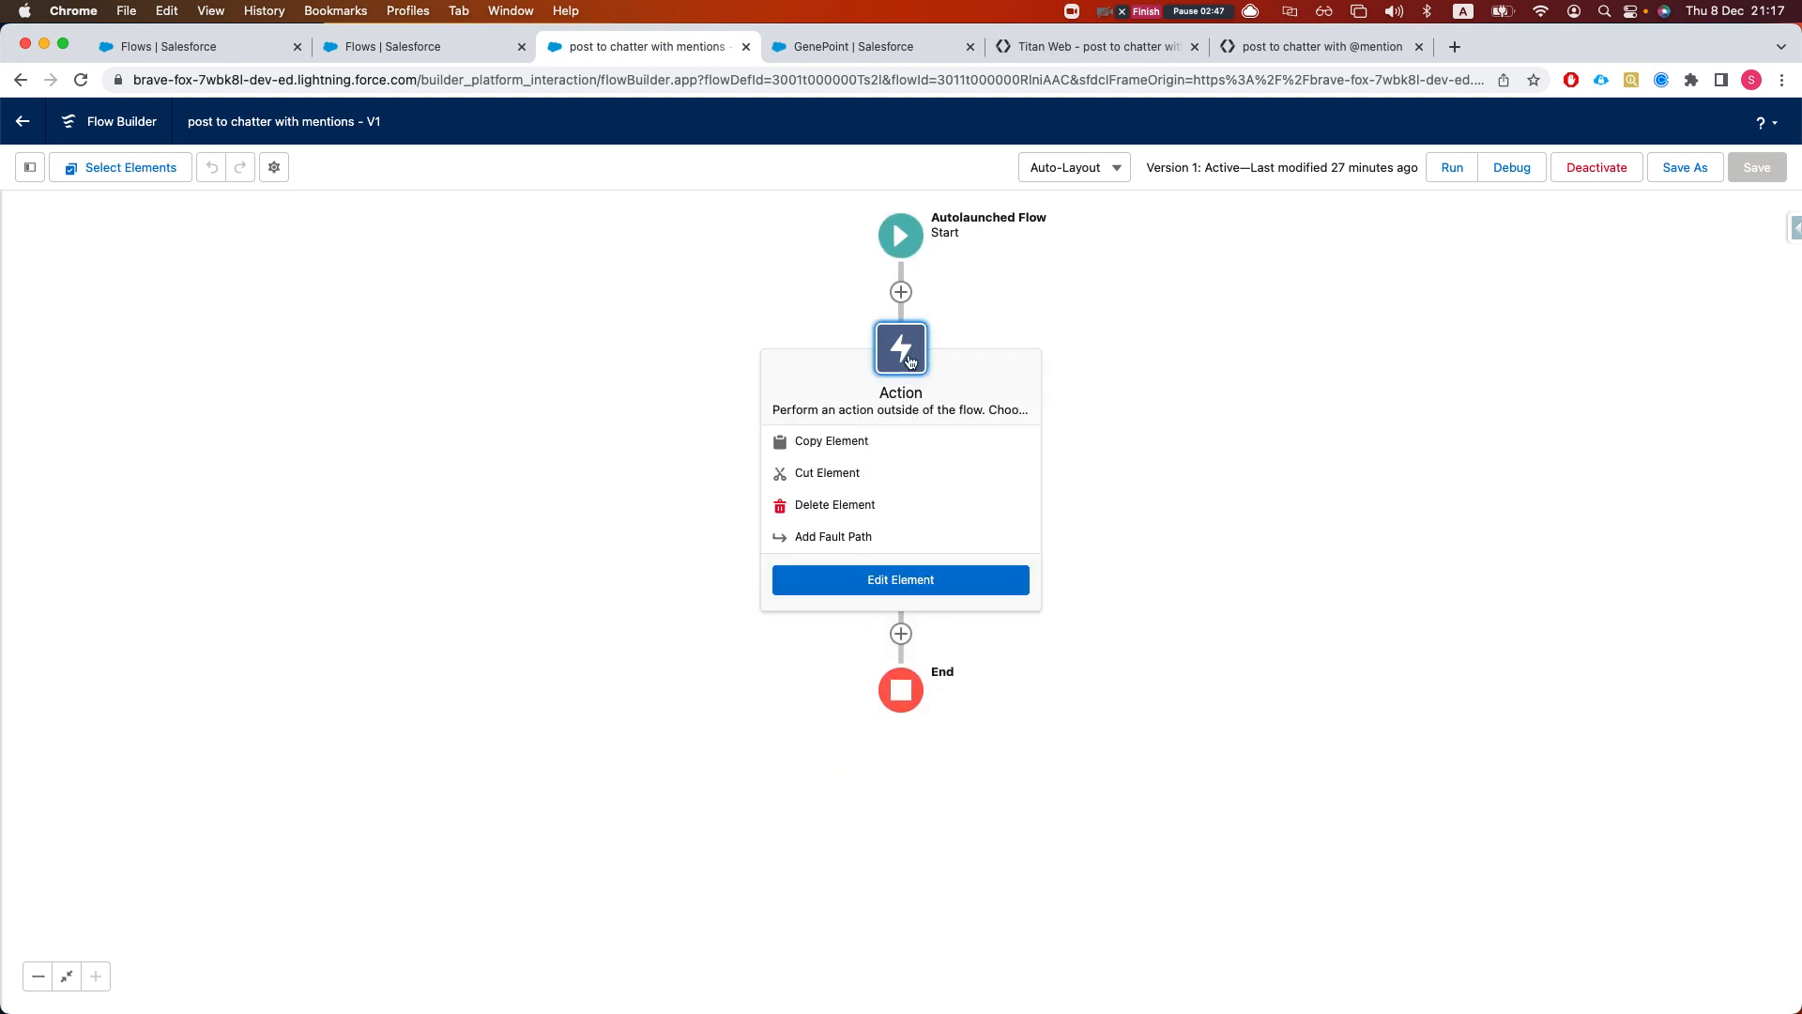
click(911, 338)
click(911, 338)
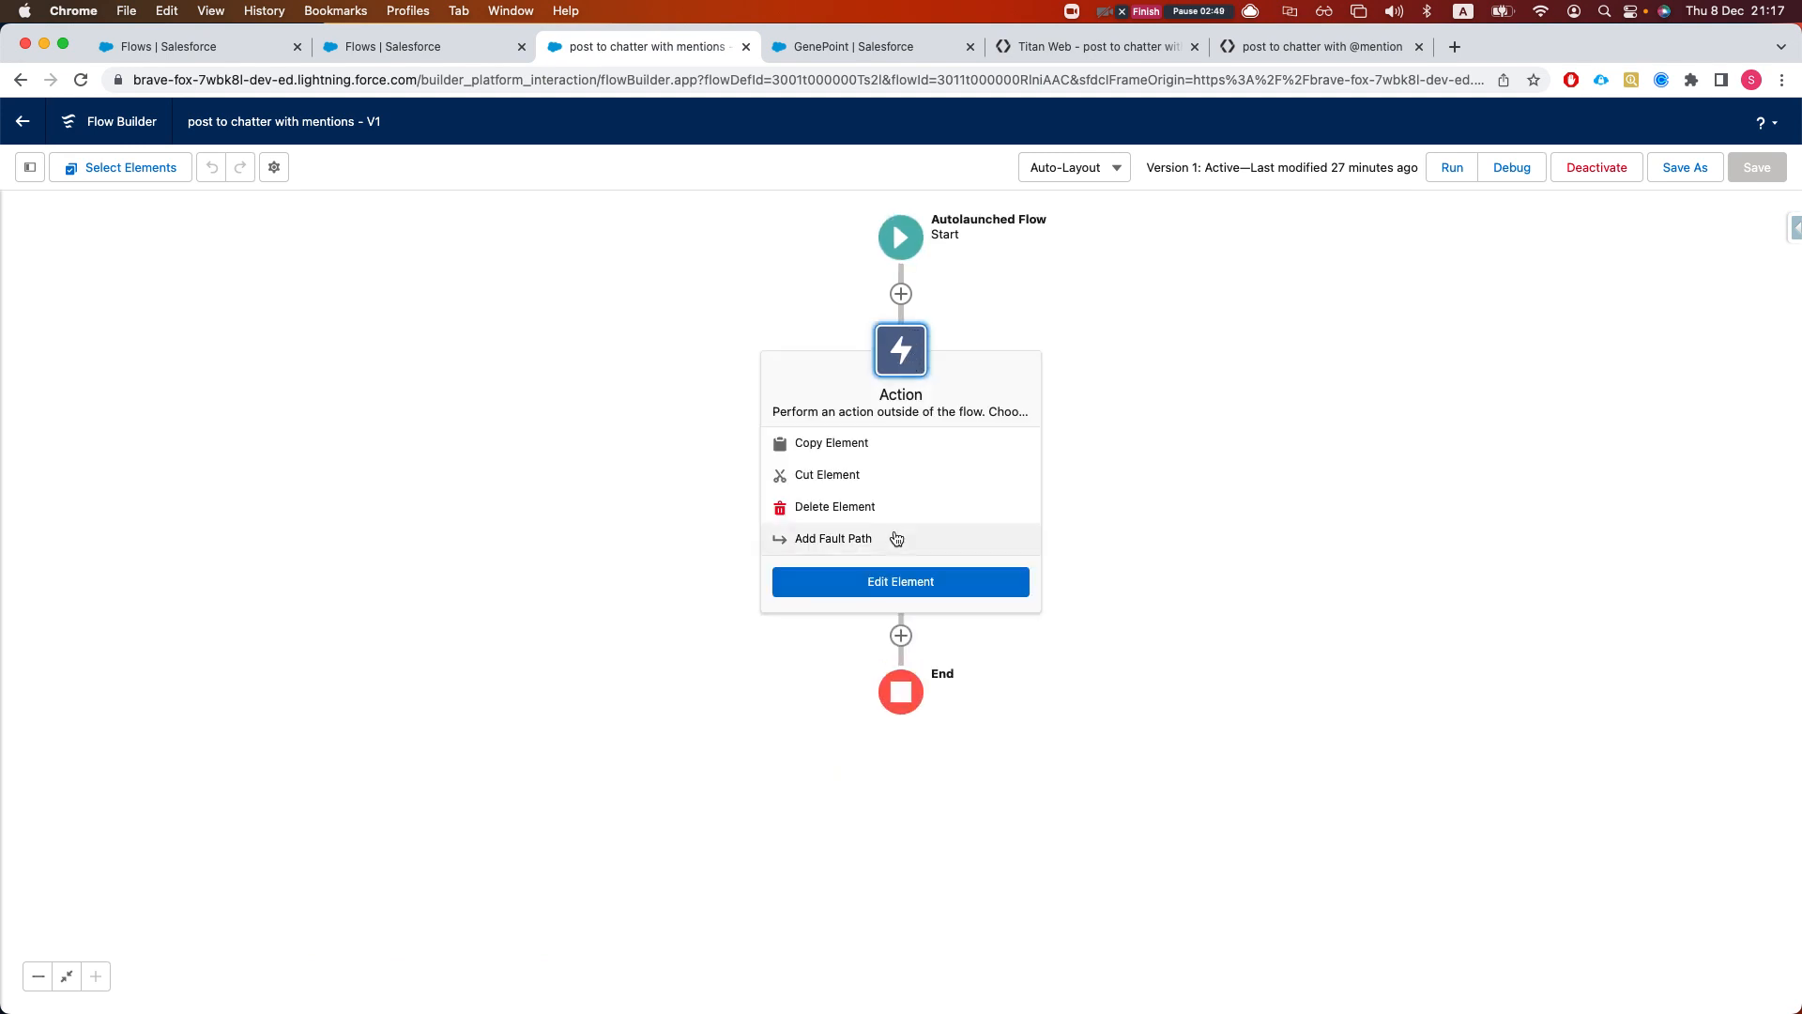
click(903, 583)
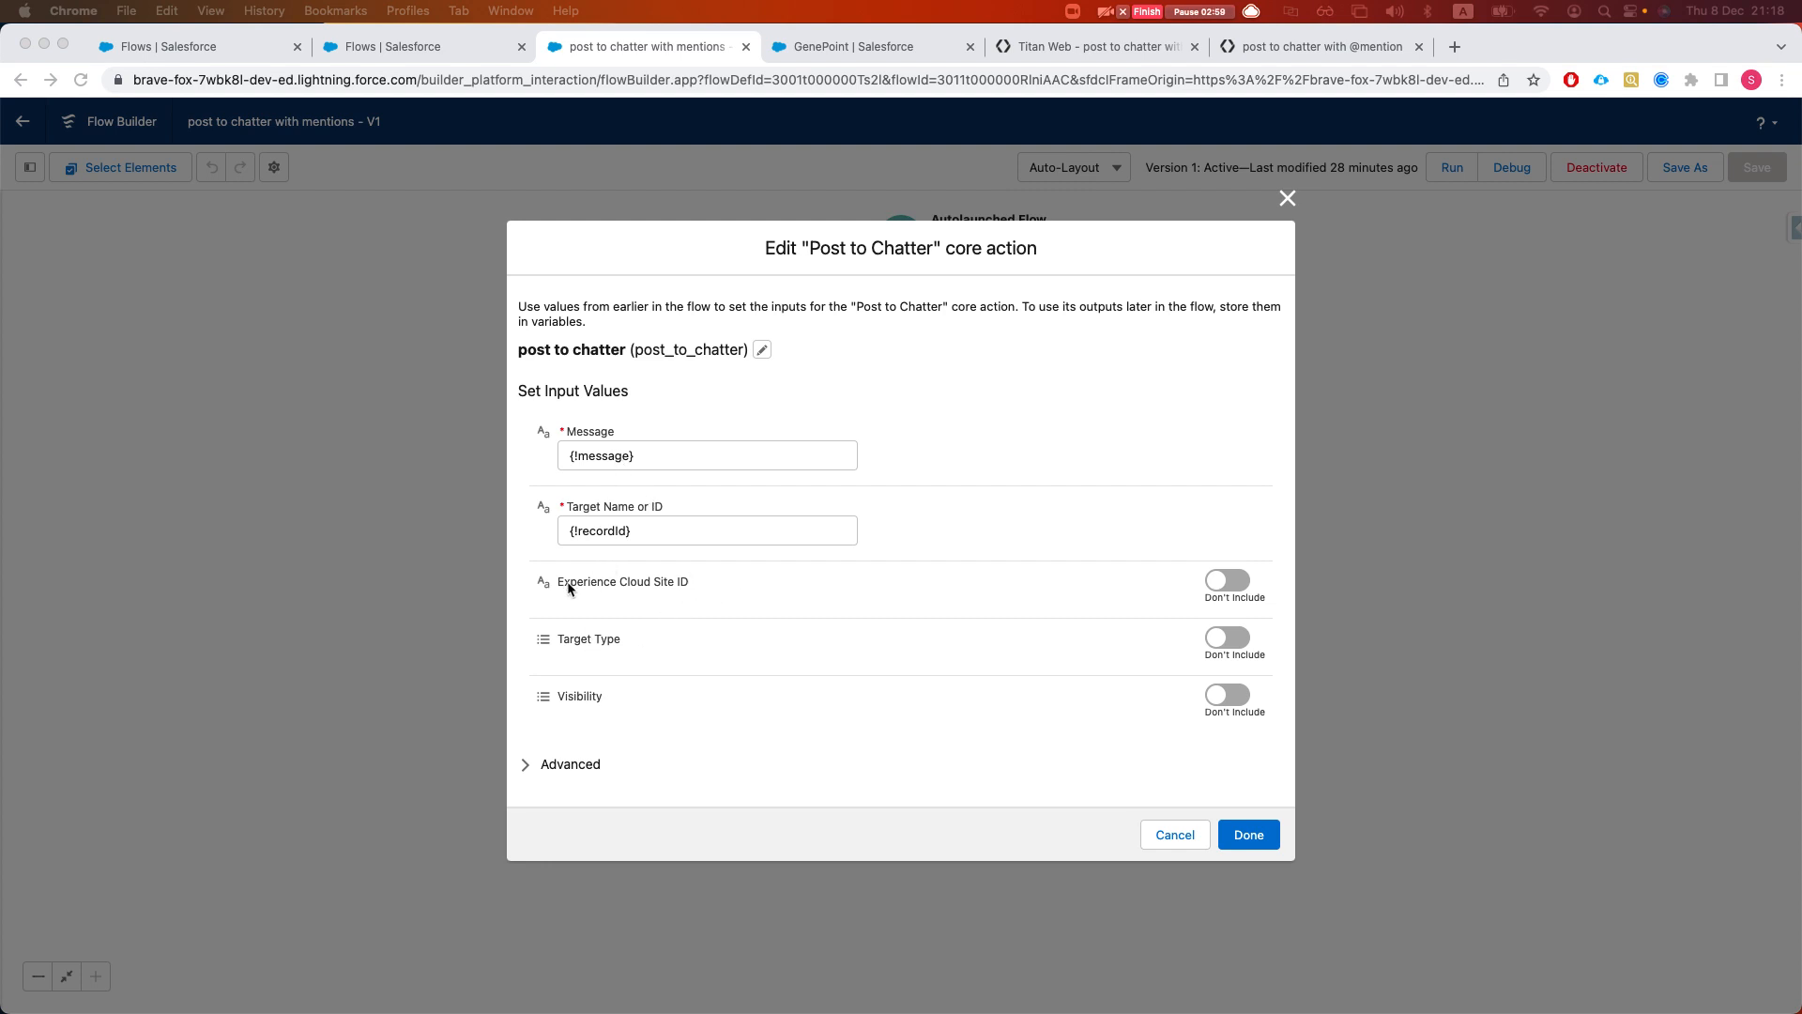
- Close the Post to Chatter action and inspect the flow's message and recordId variables
click(616, 588)
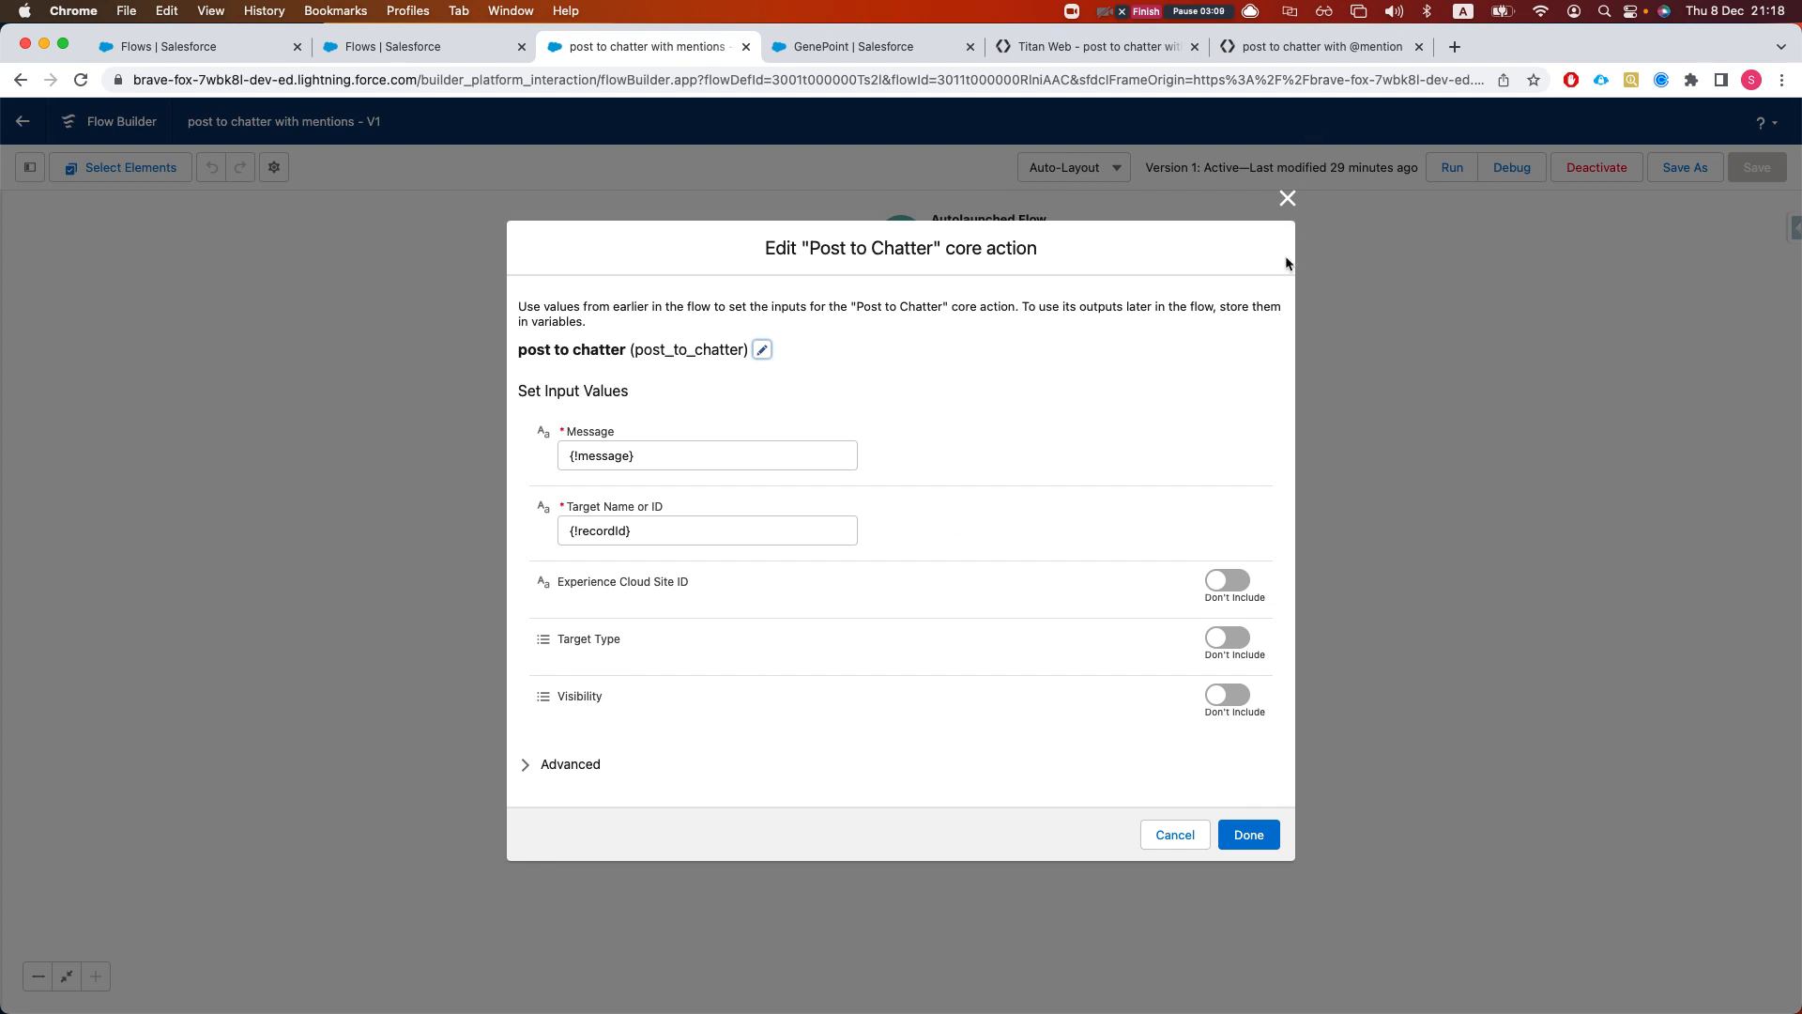
click(1287, 198)
click(30, 167)
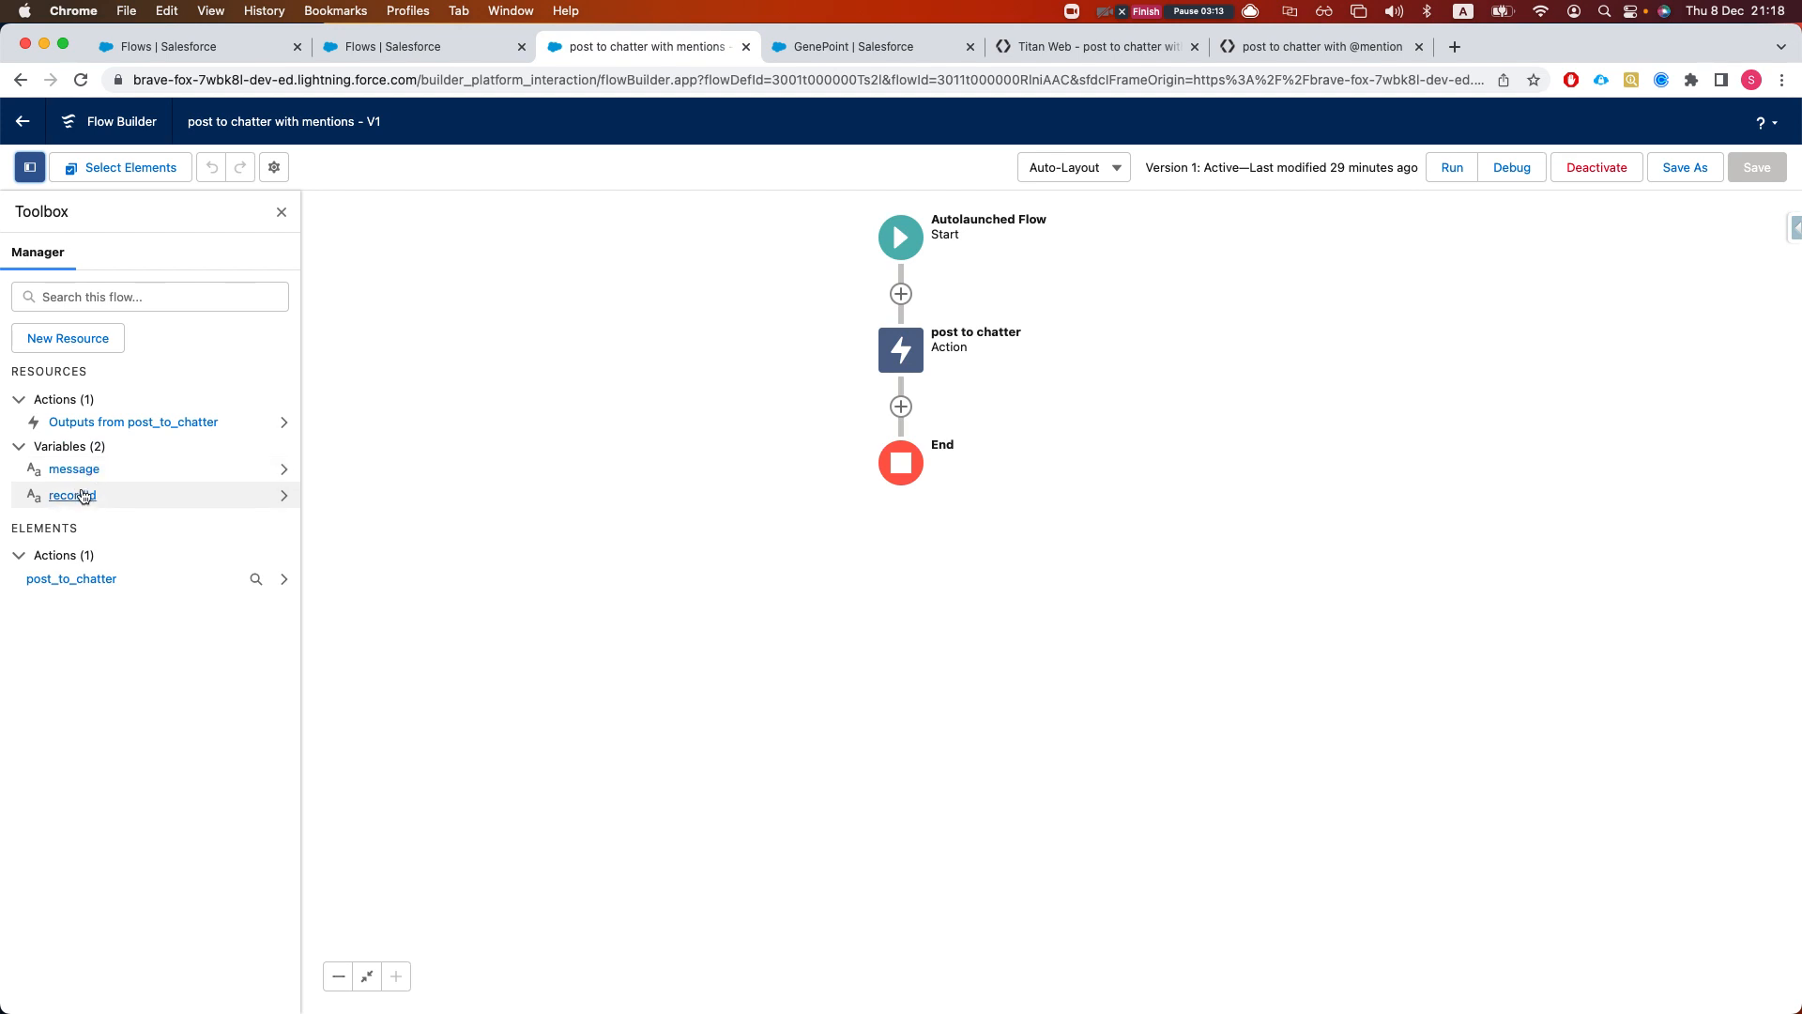
click(75, 472)
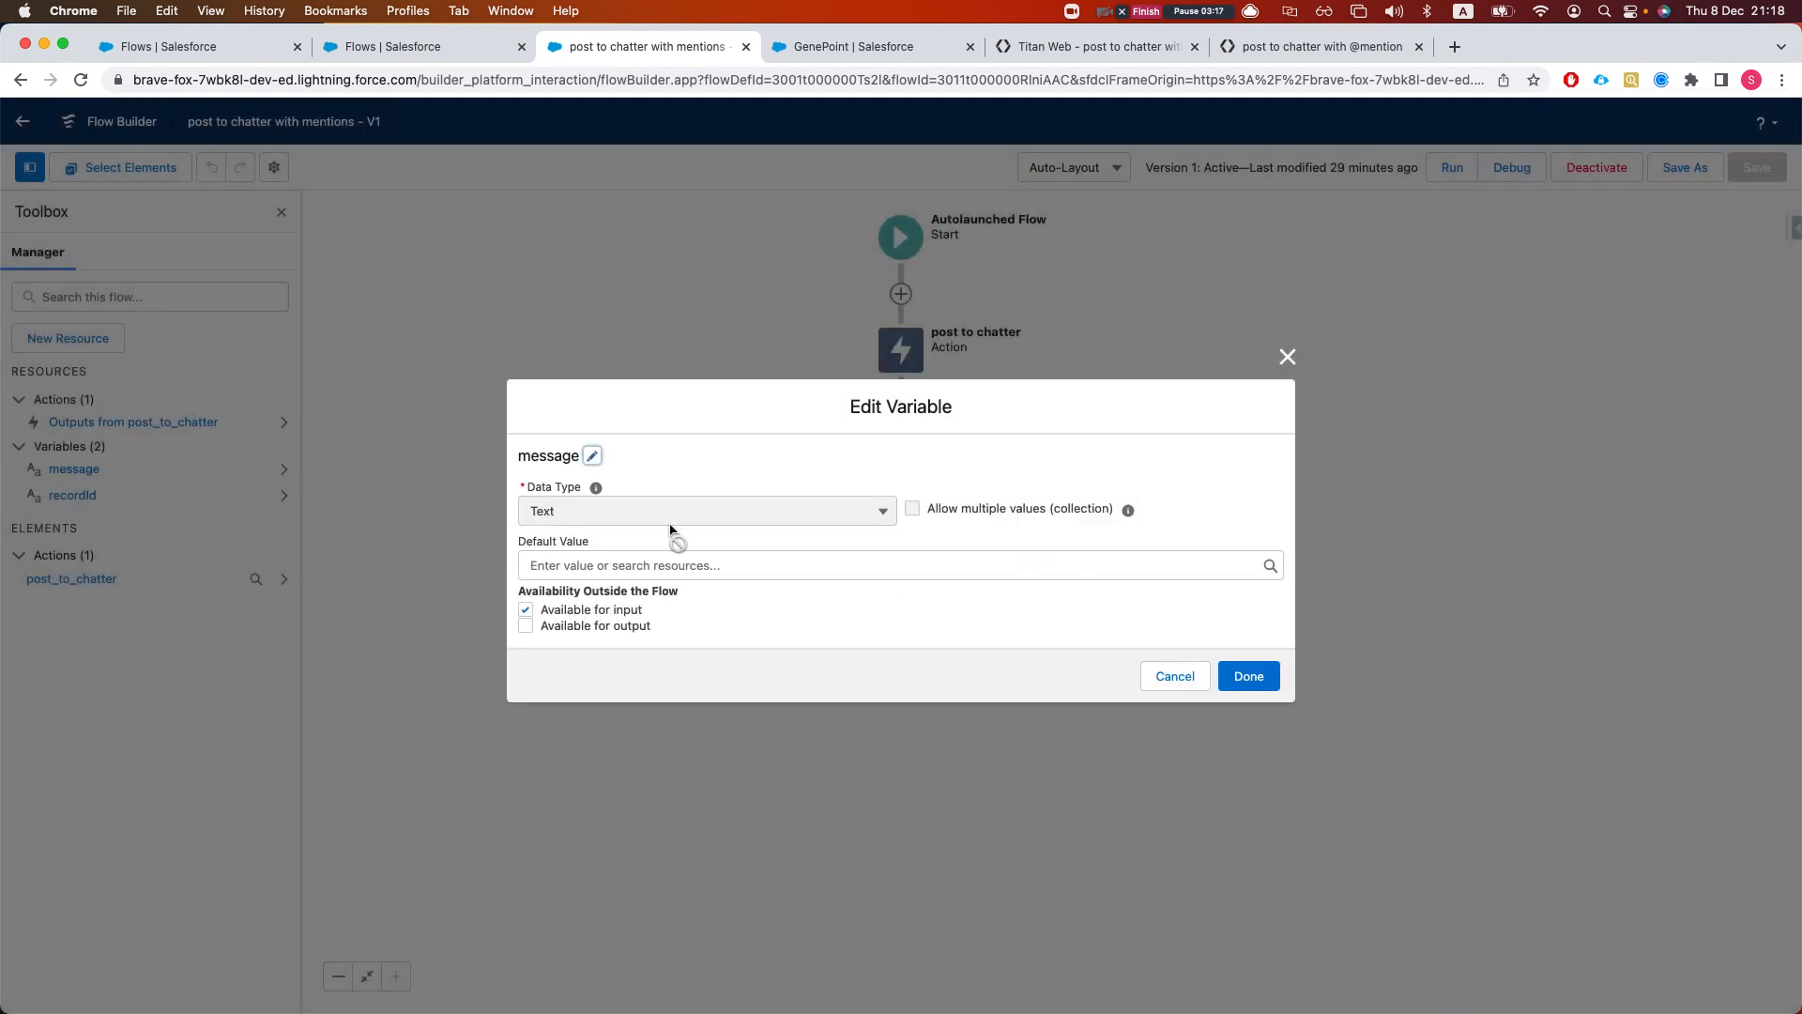
click(1286, 358)
click(75, 495)
click(1279, 361)
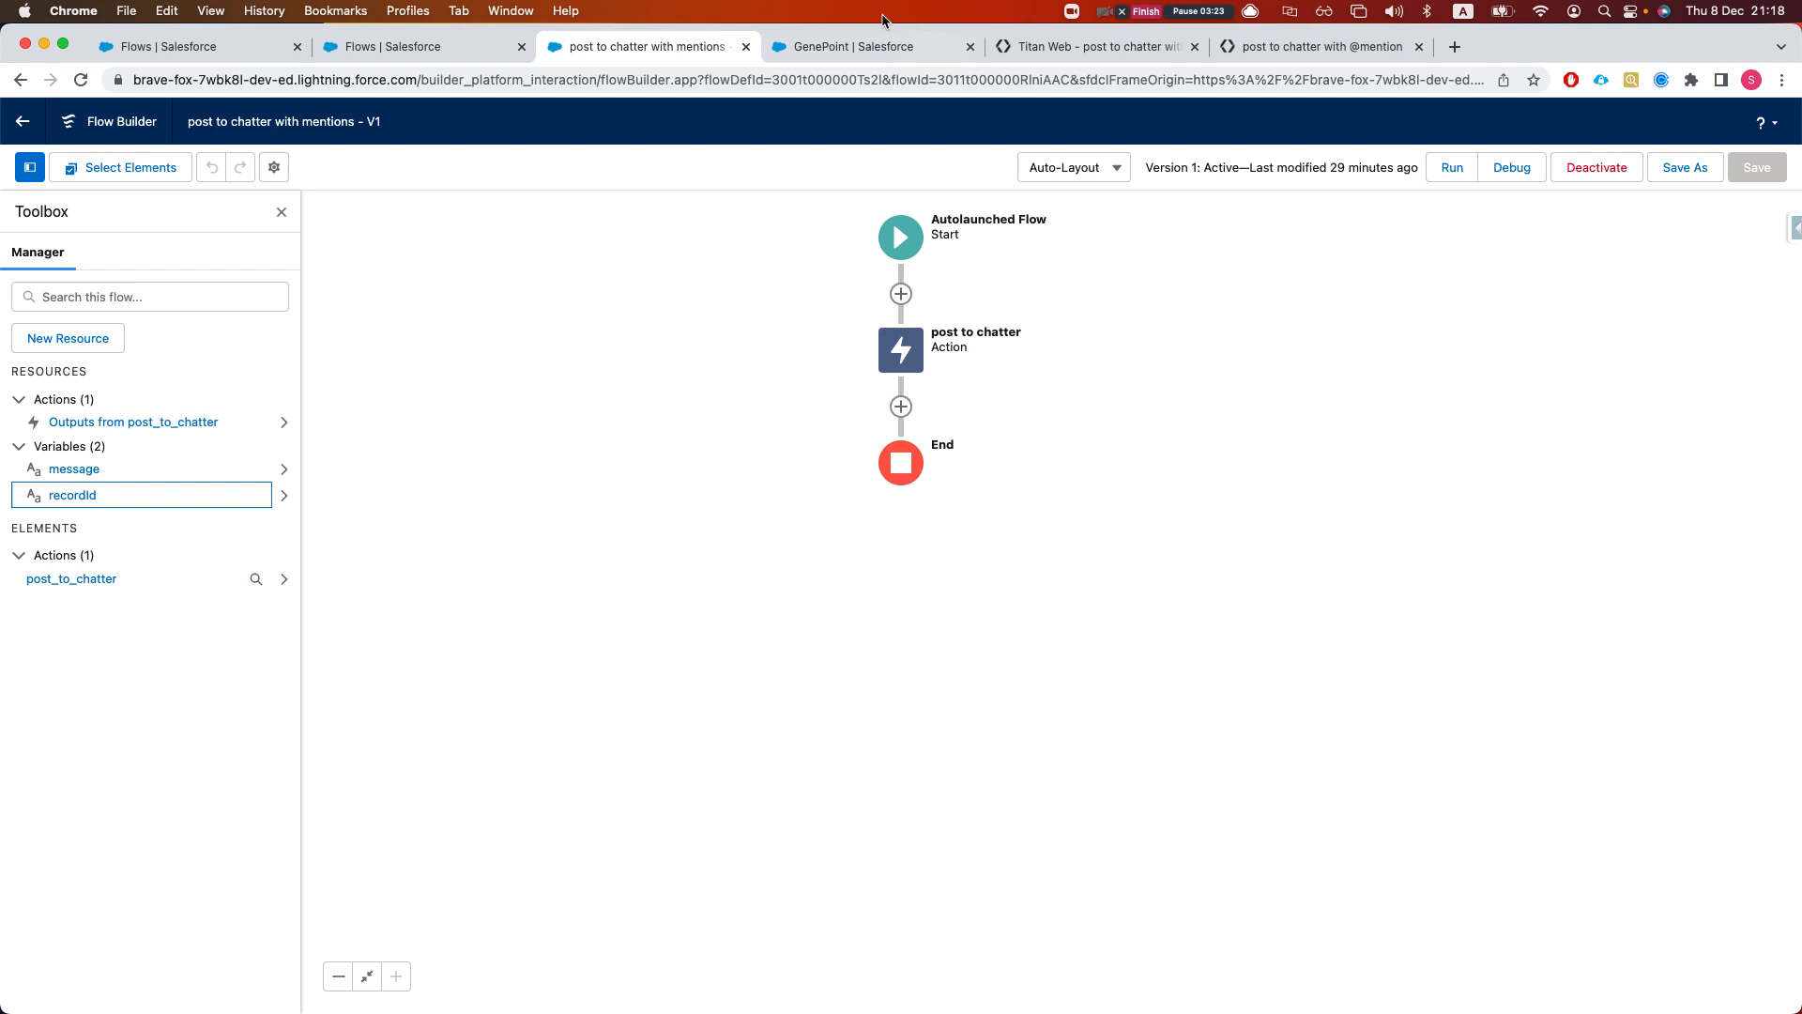
- Switch to the Titan Web project, review the message and recordId parameters passed to the flow, and open the project settings
click(1062, 47)
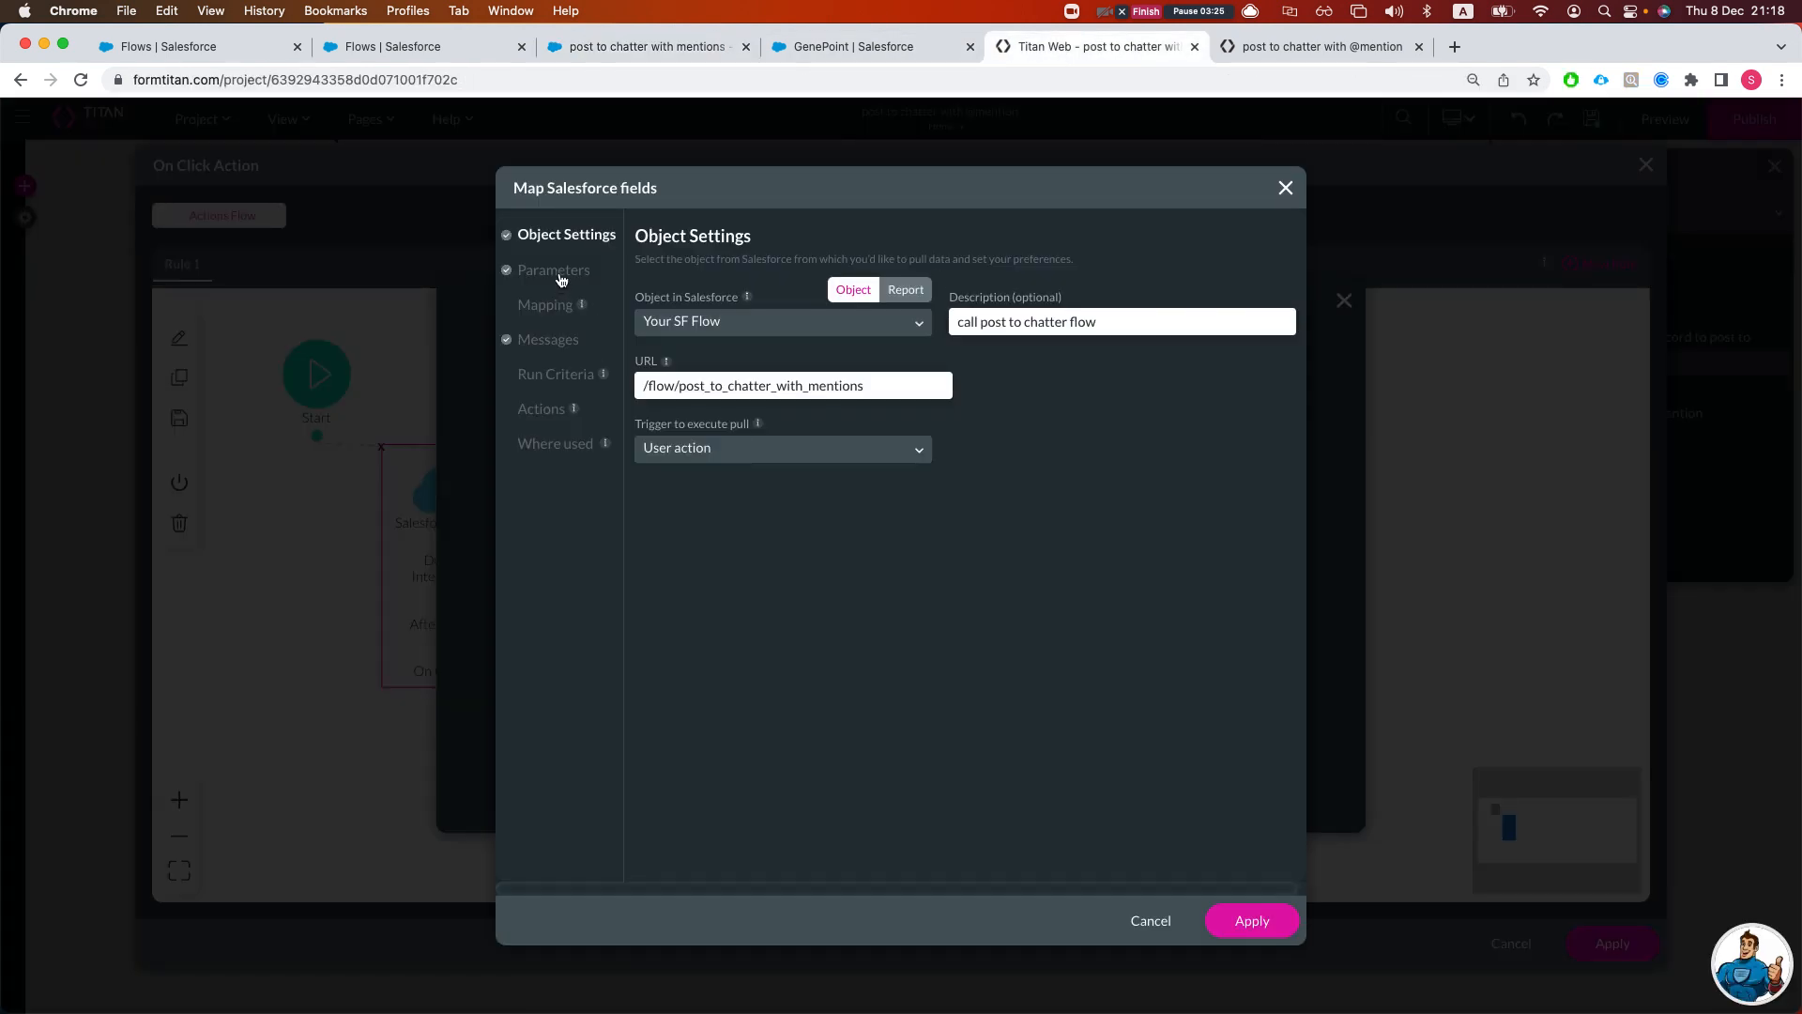
click(556, 272)
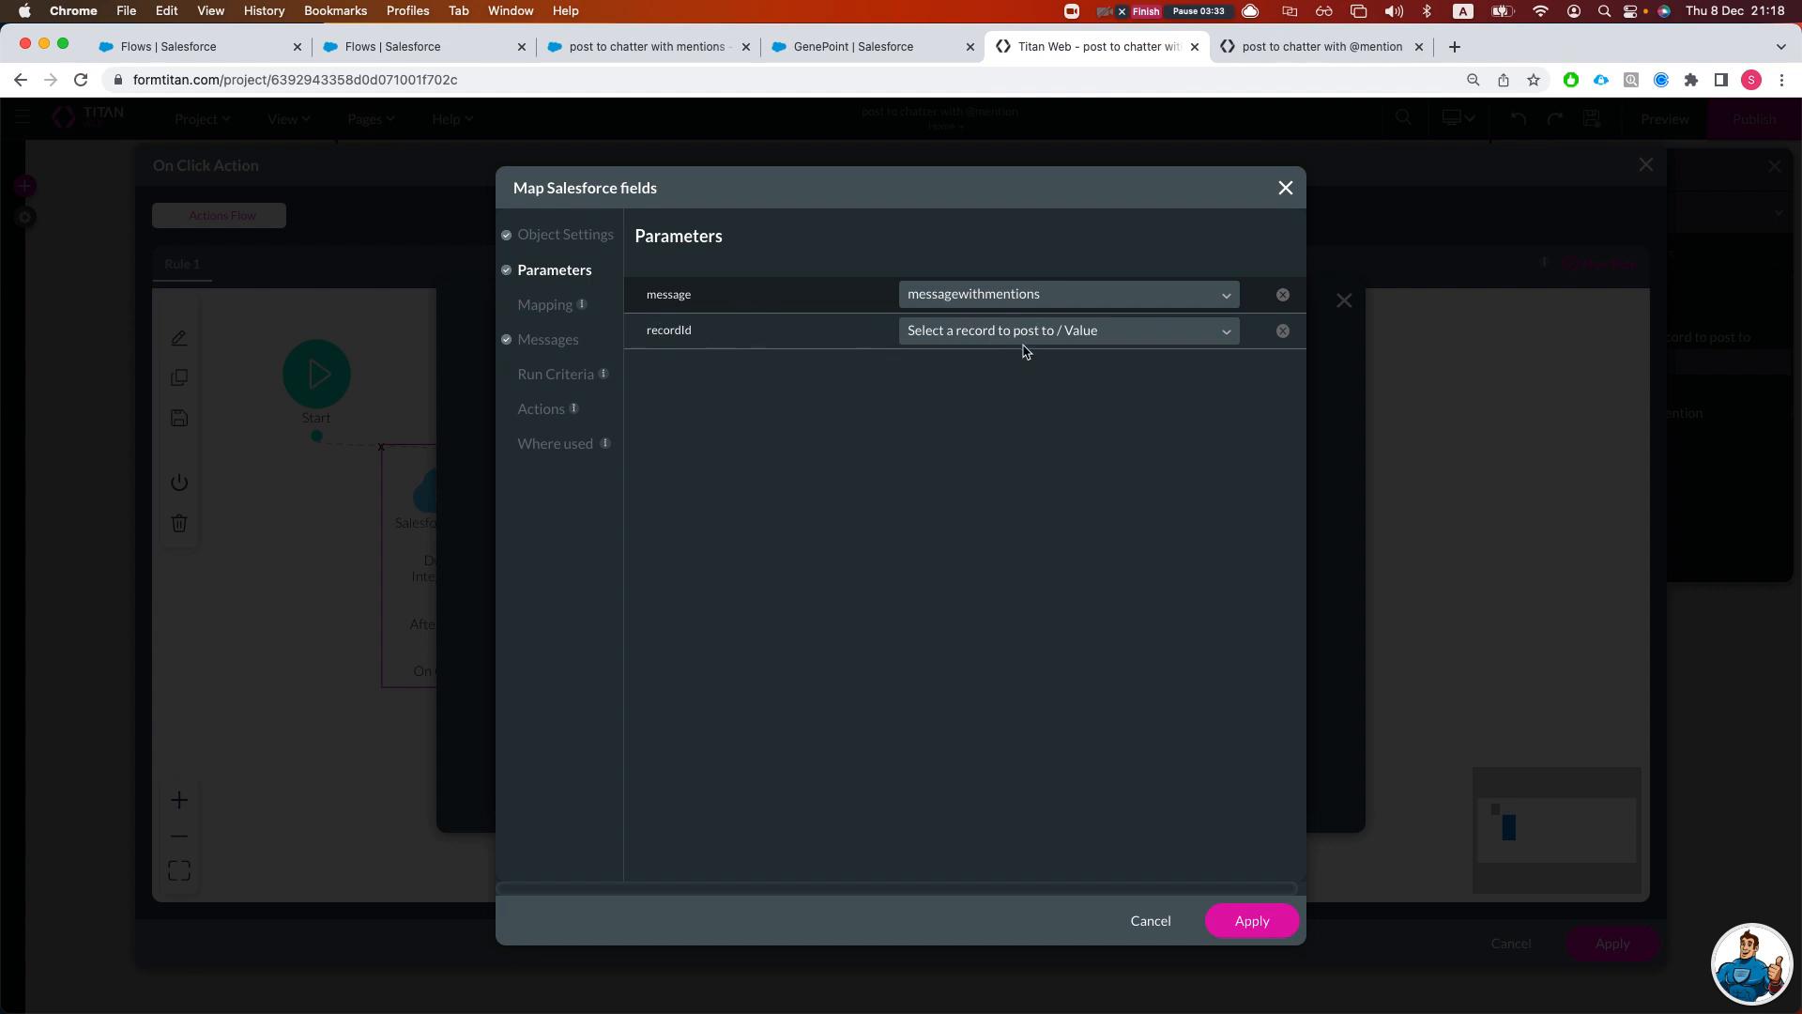
click(1285, 188)
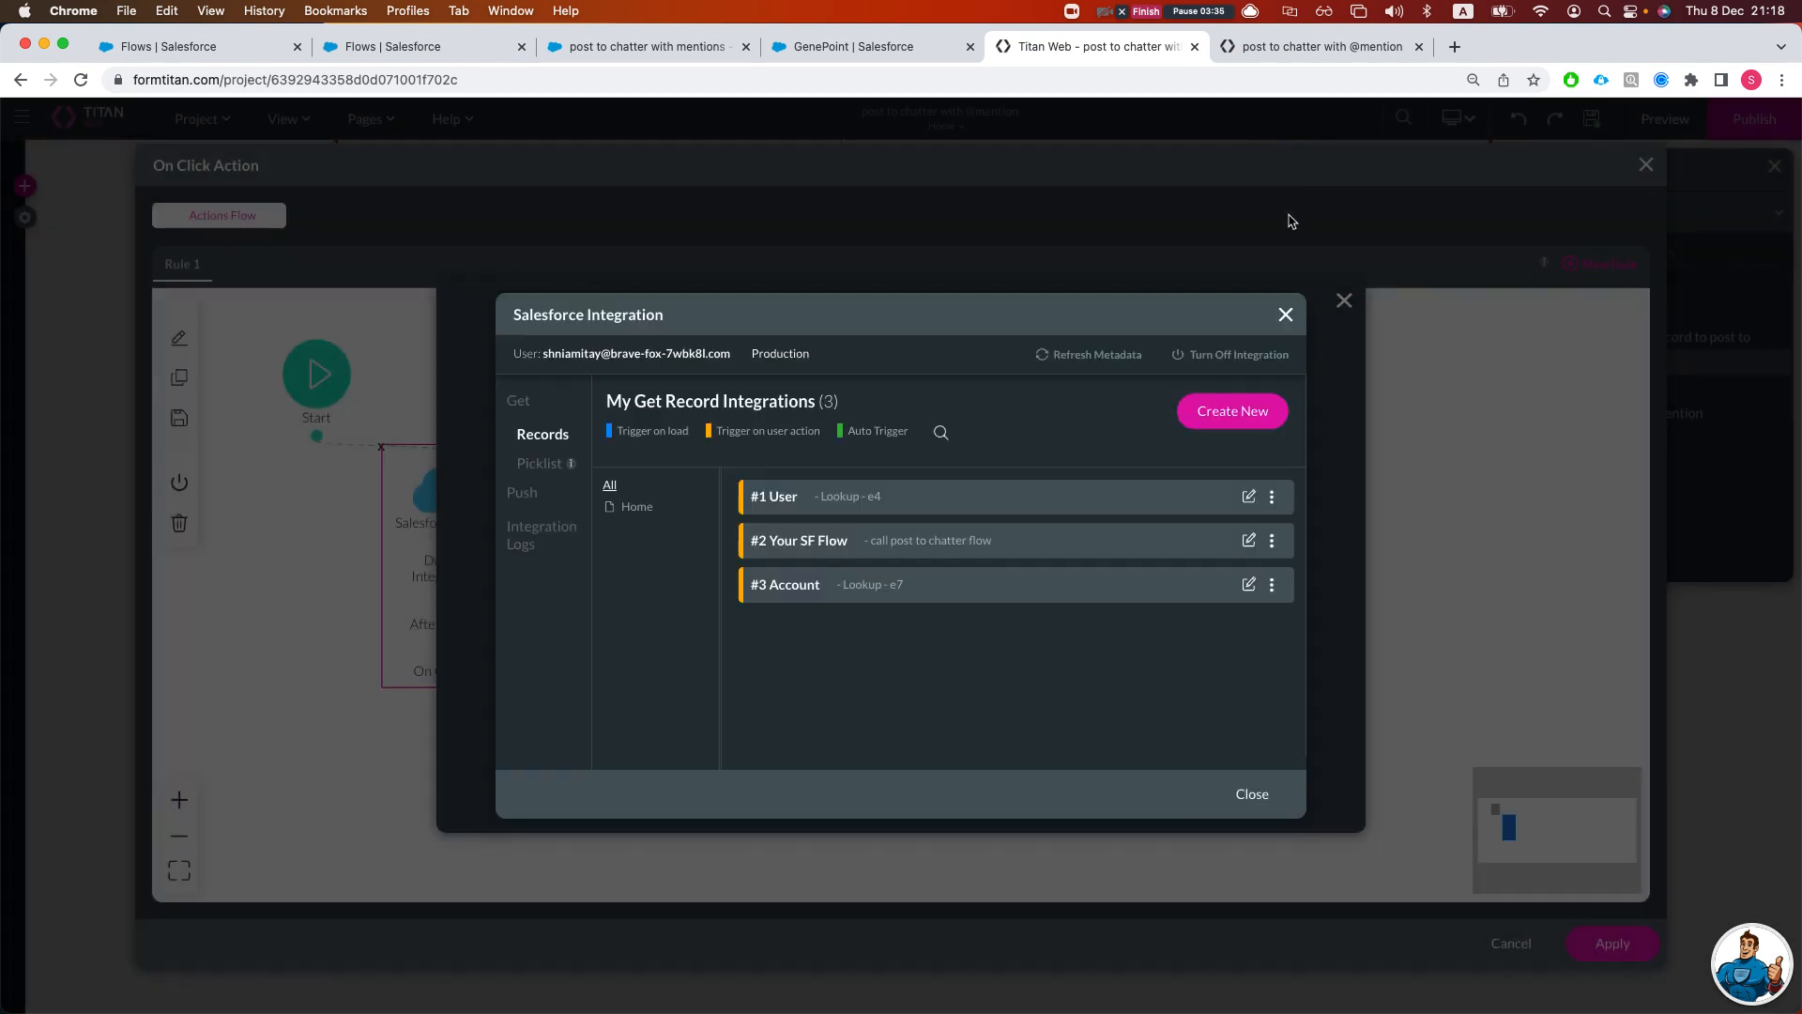
click(1284, 316)
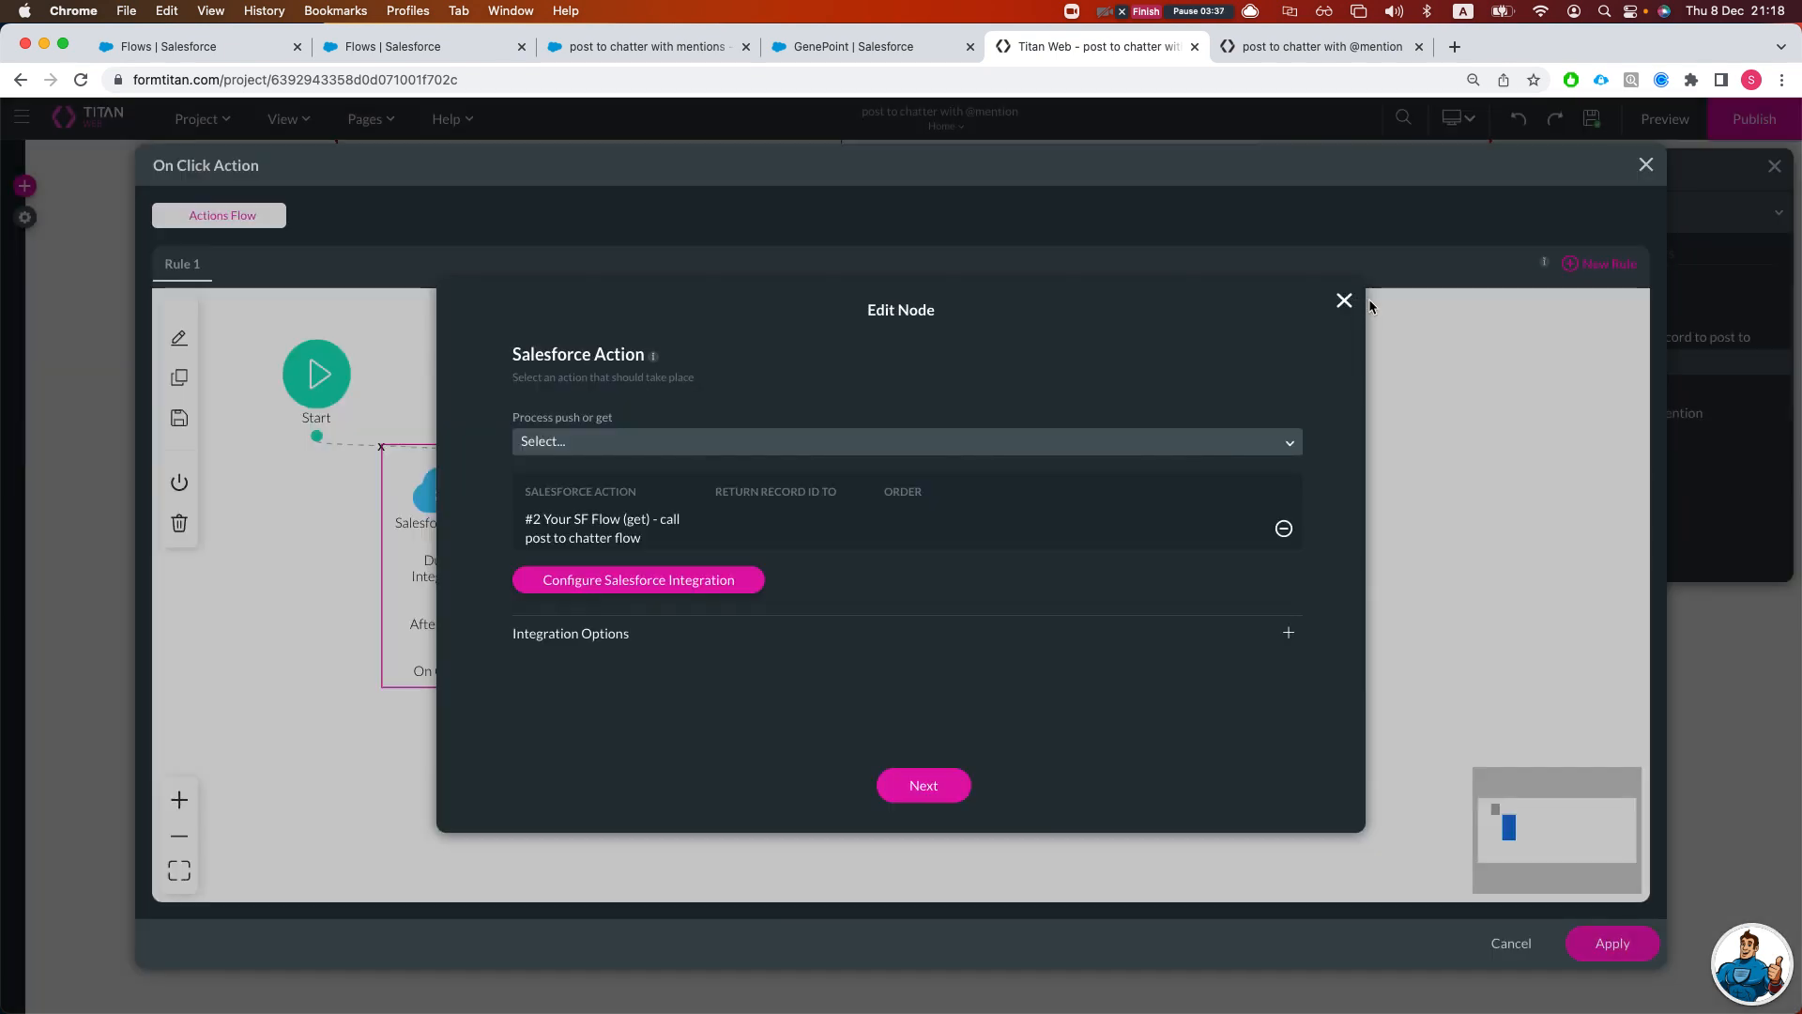
click(1342, 302)
click(1646, 165)
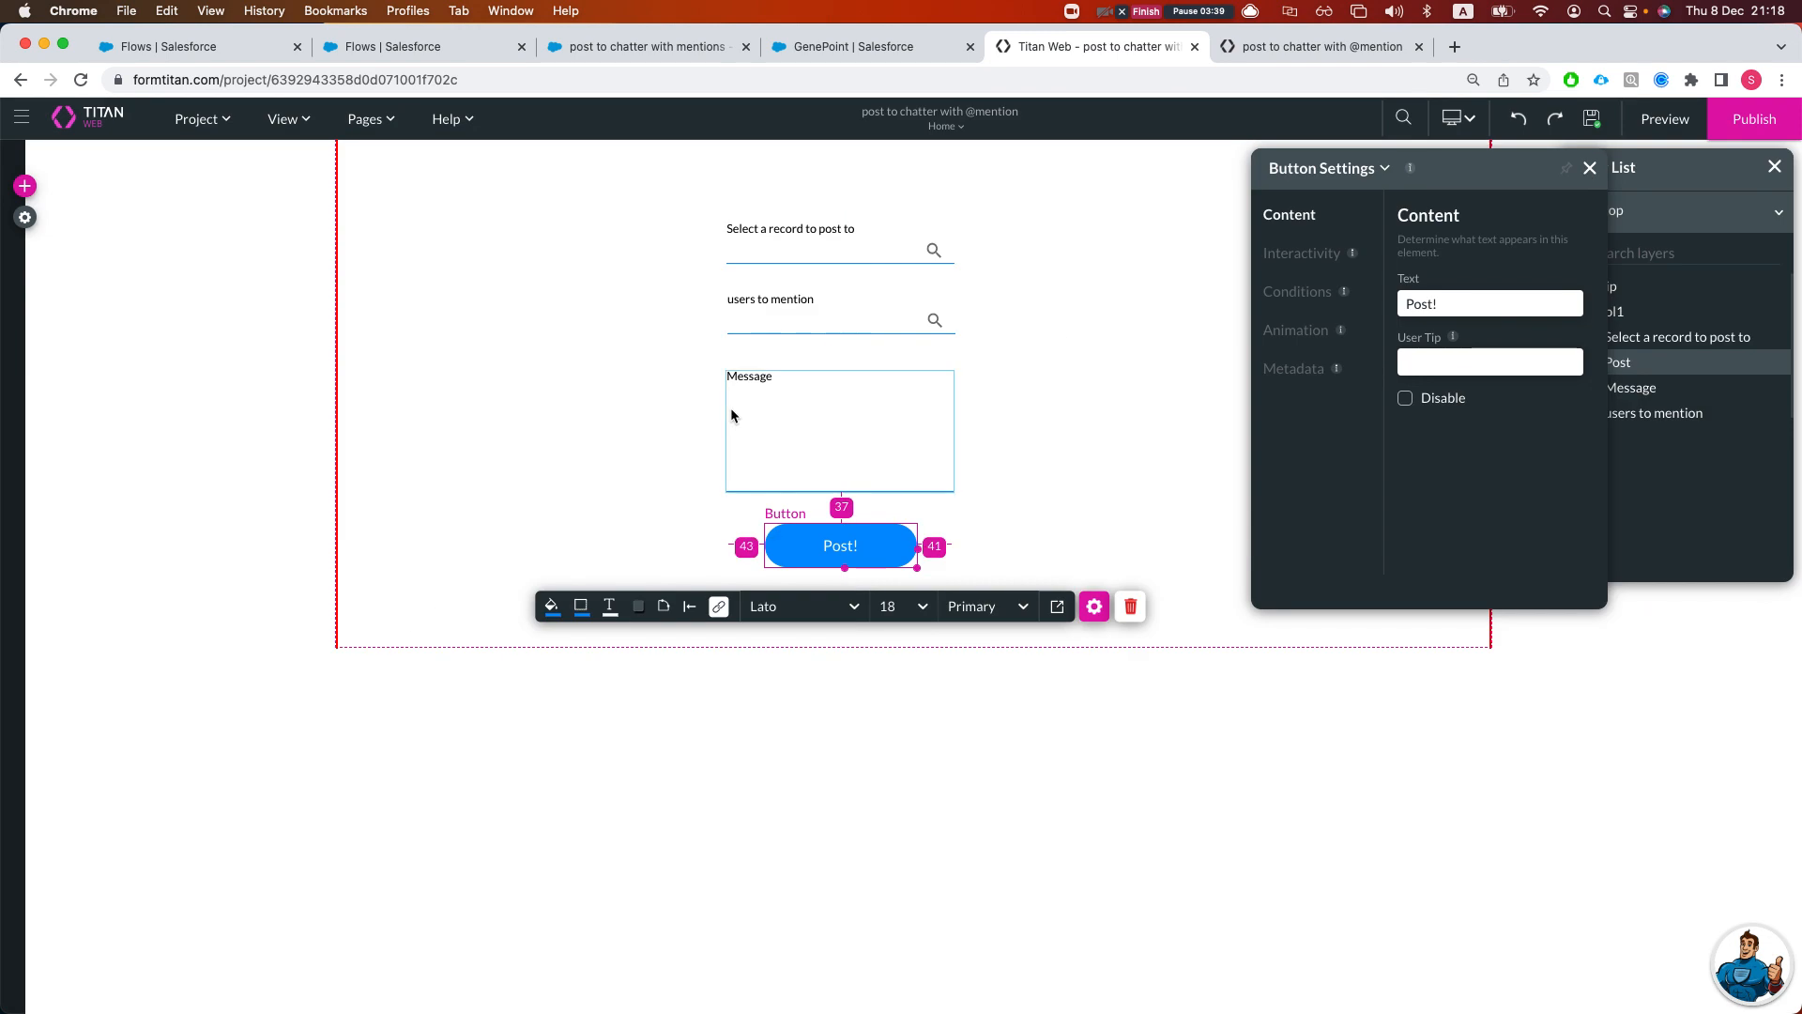
click(24, 216)
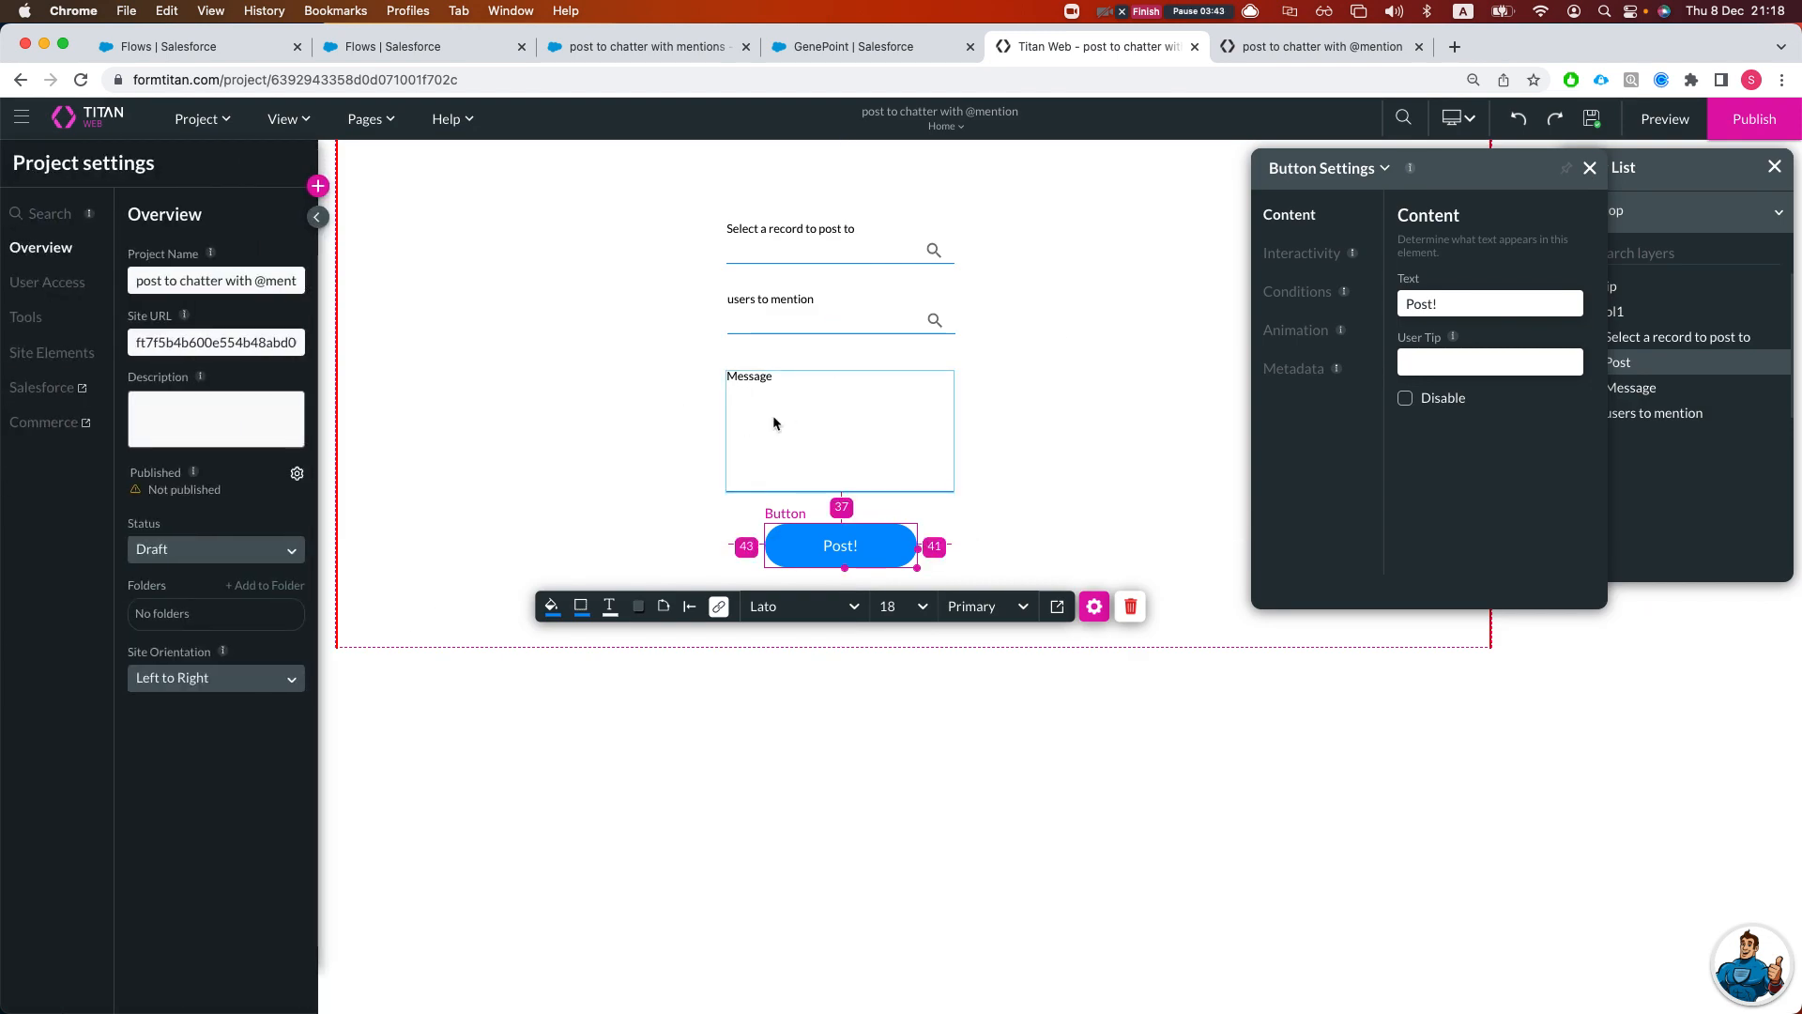
- Switch to the form preview and append the mention syntax @[] to the Message text
click(1276, 47)
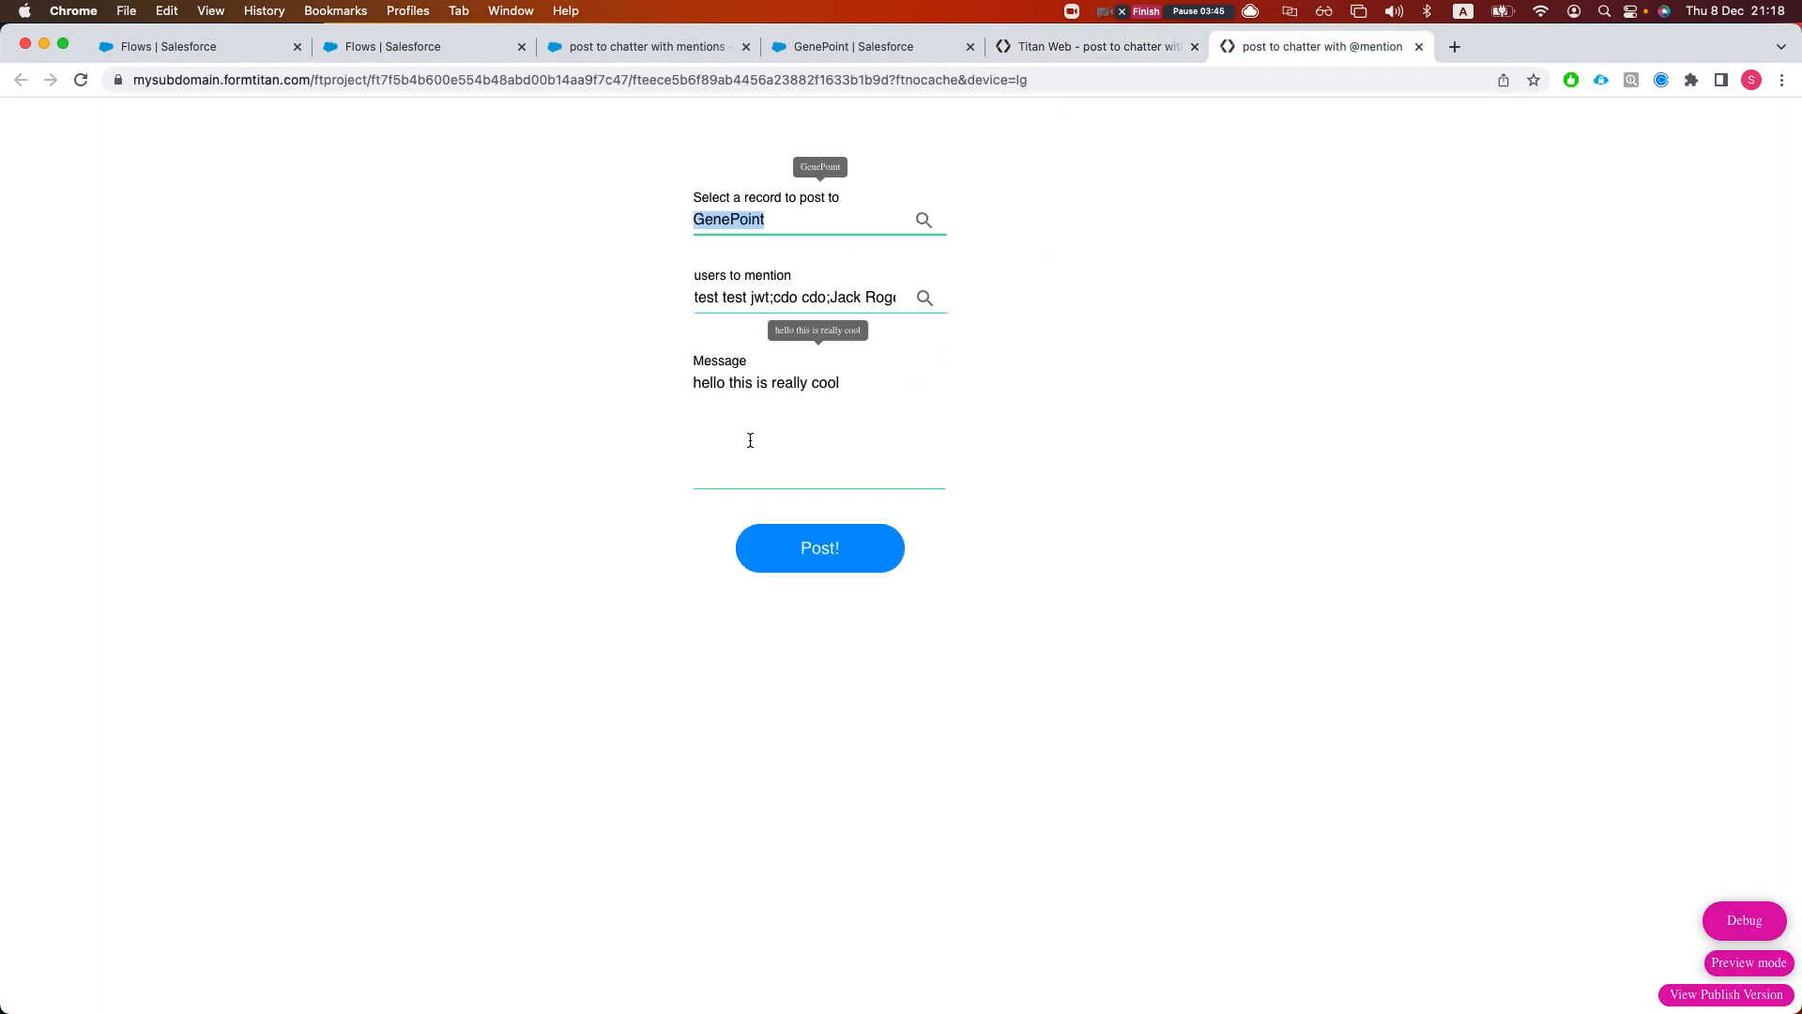
click(819, 389)
drag(842, 385, 689, 391)
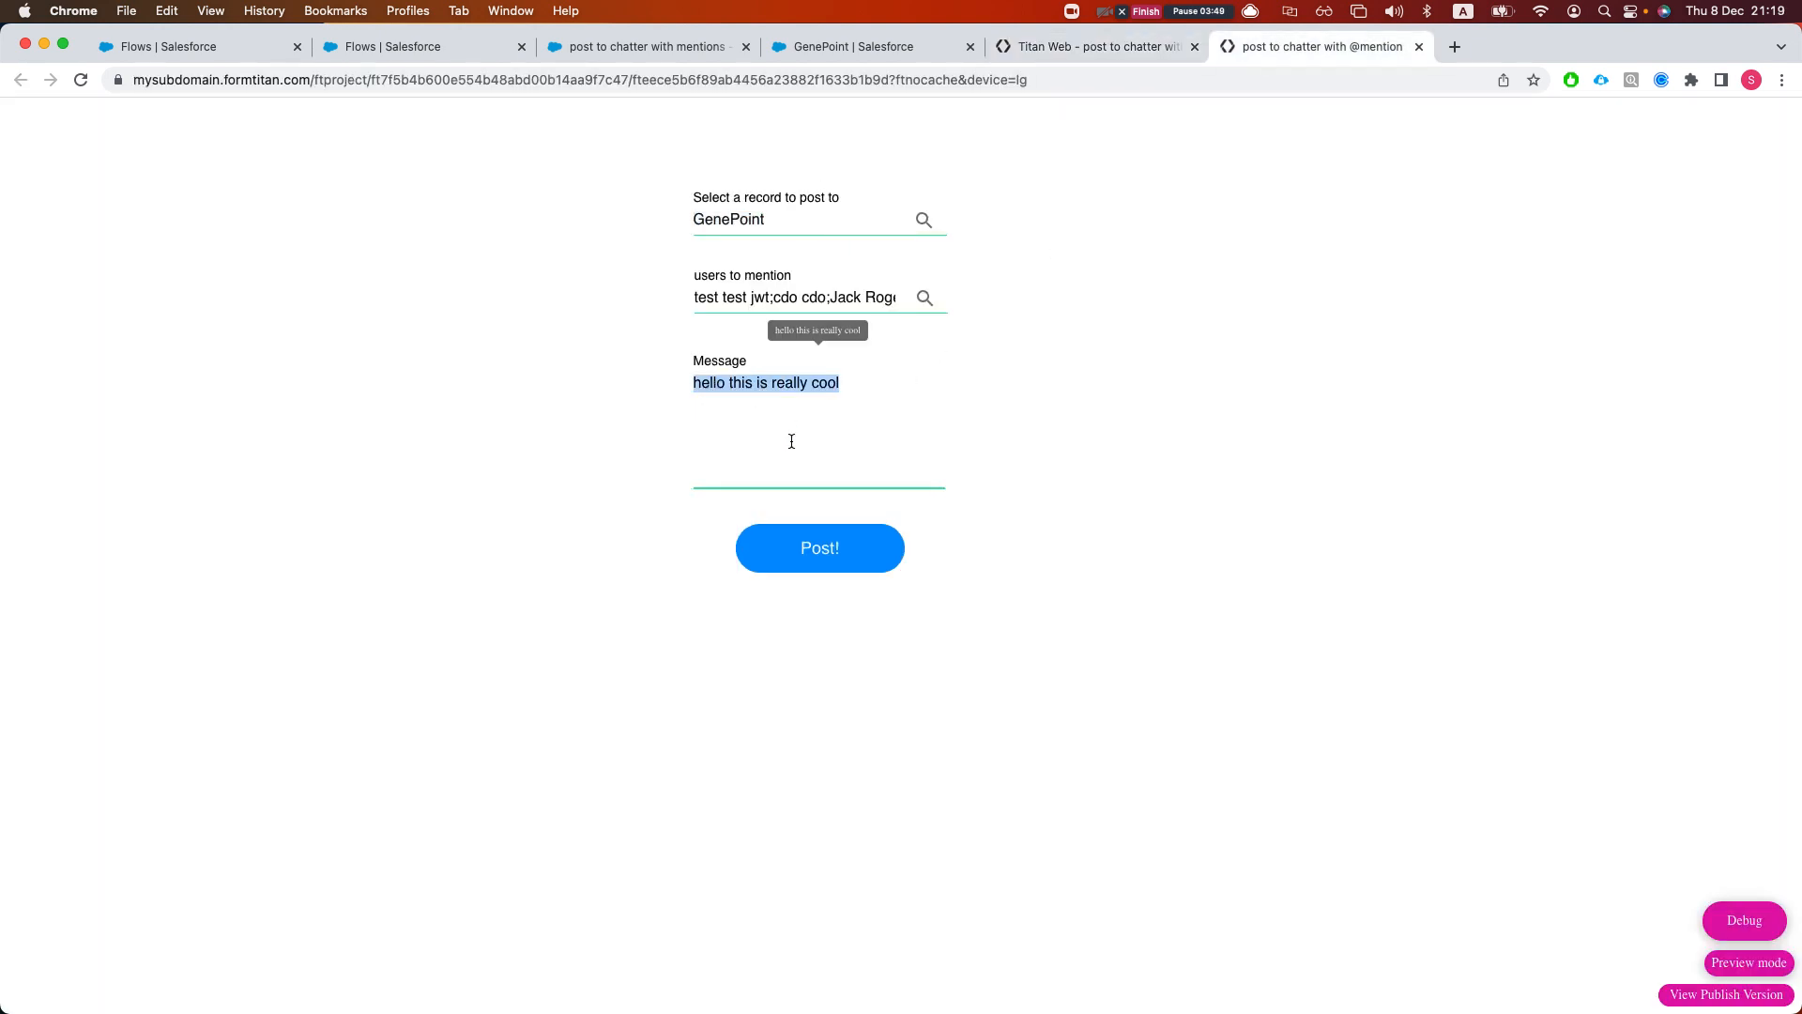
click(855, 395)
text([])
text(@)
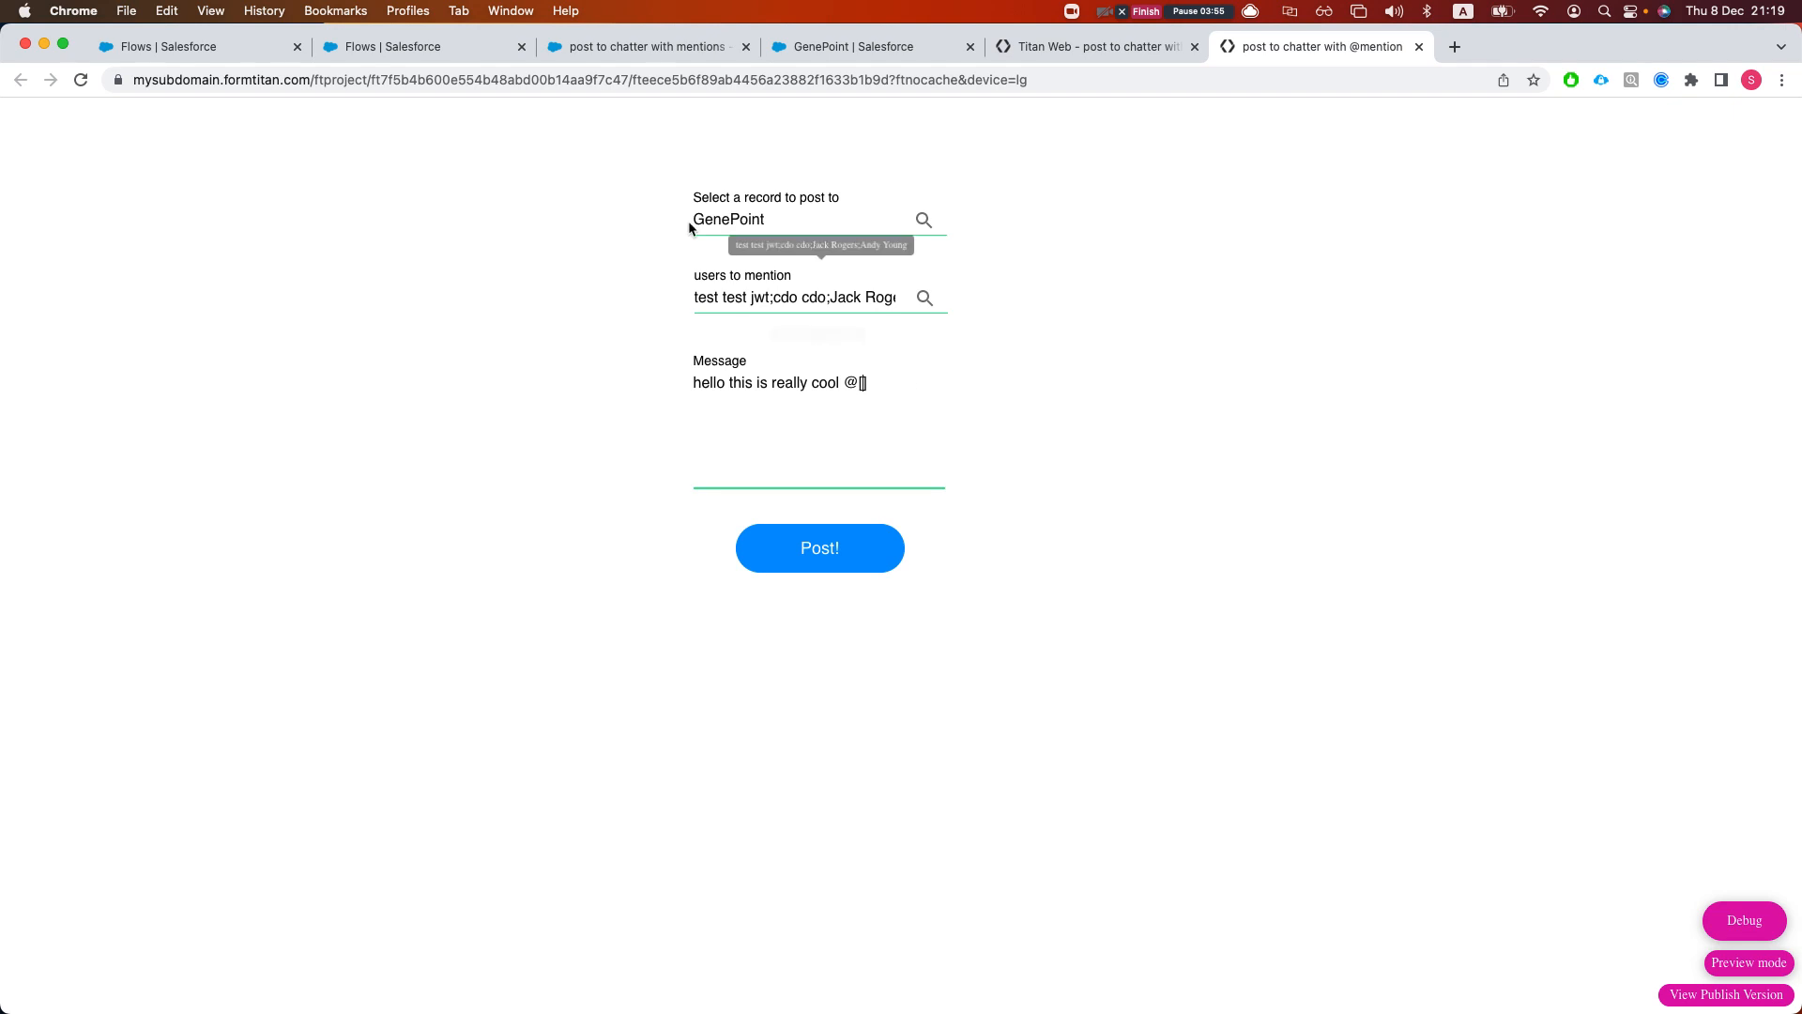
- In the Titan Web project, examine the users to mention lookup's condition rule and its Affected Elements node
click(1078, 55)
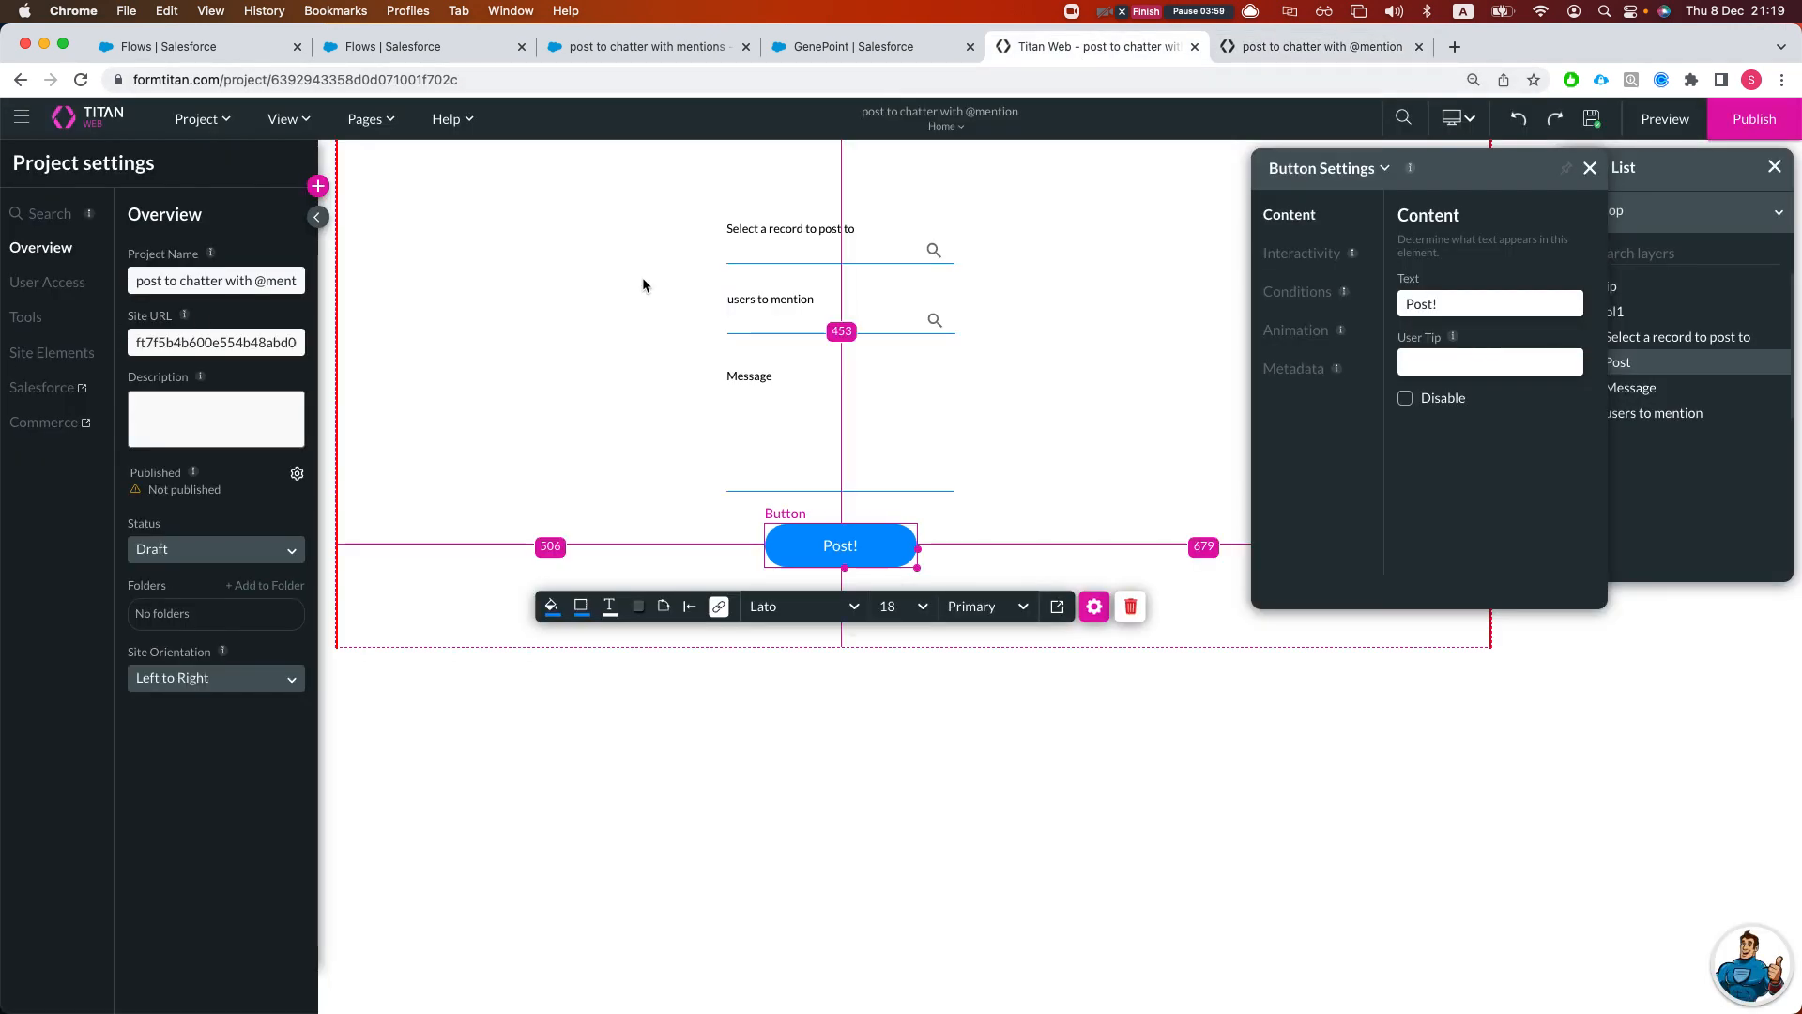
click(754, 249)
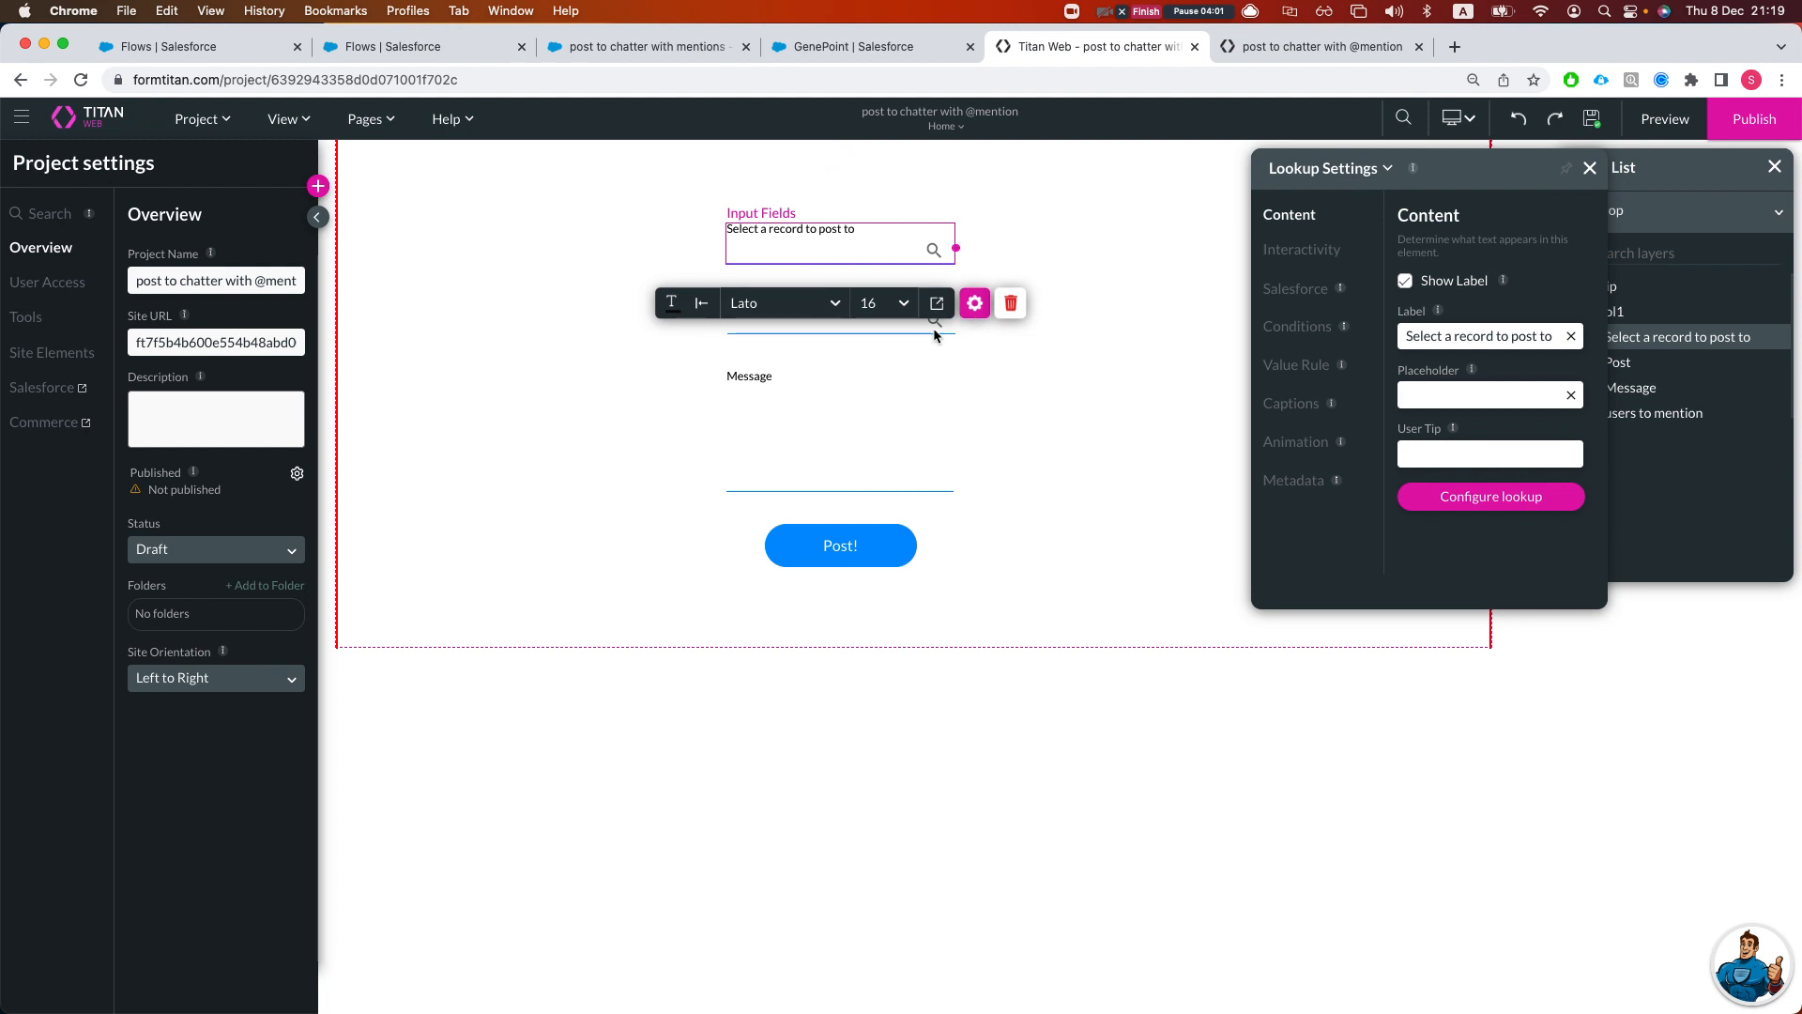
click(882, 334)
click(881, 332)
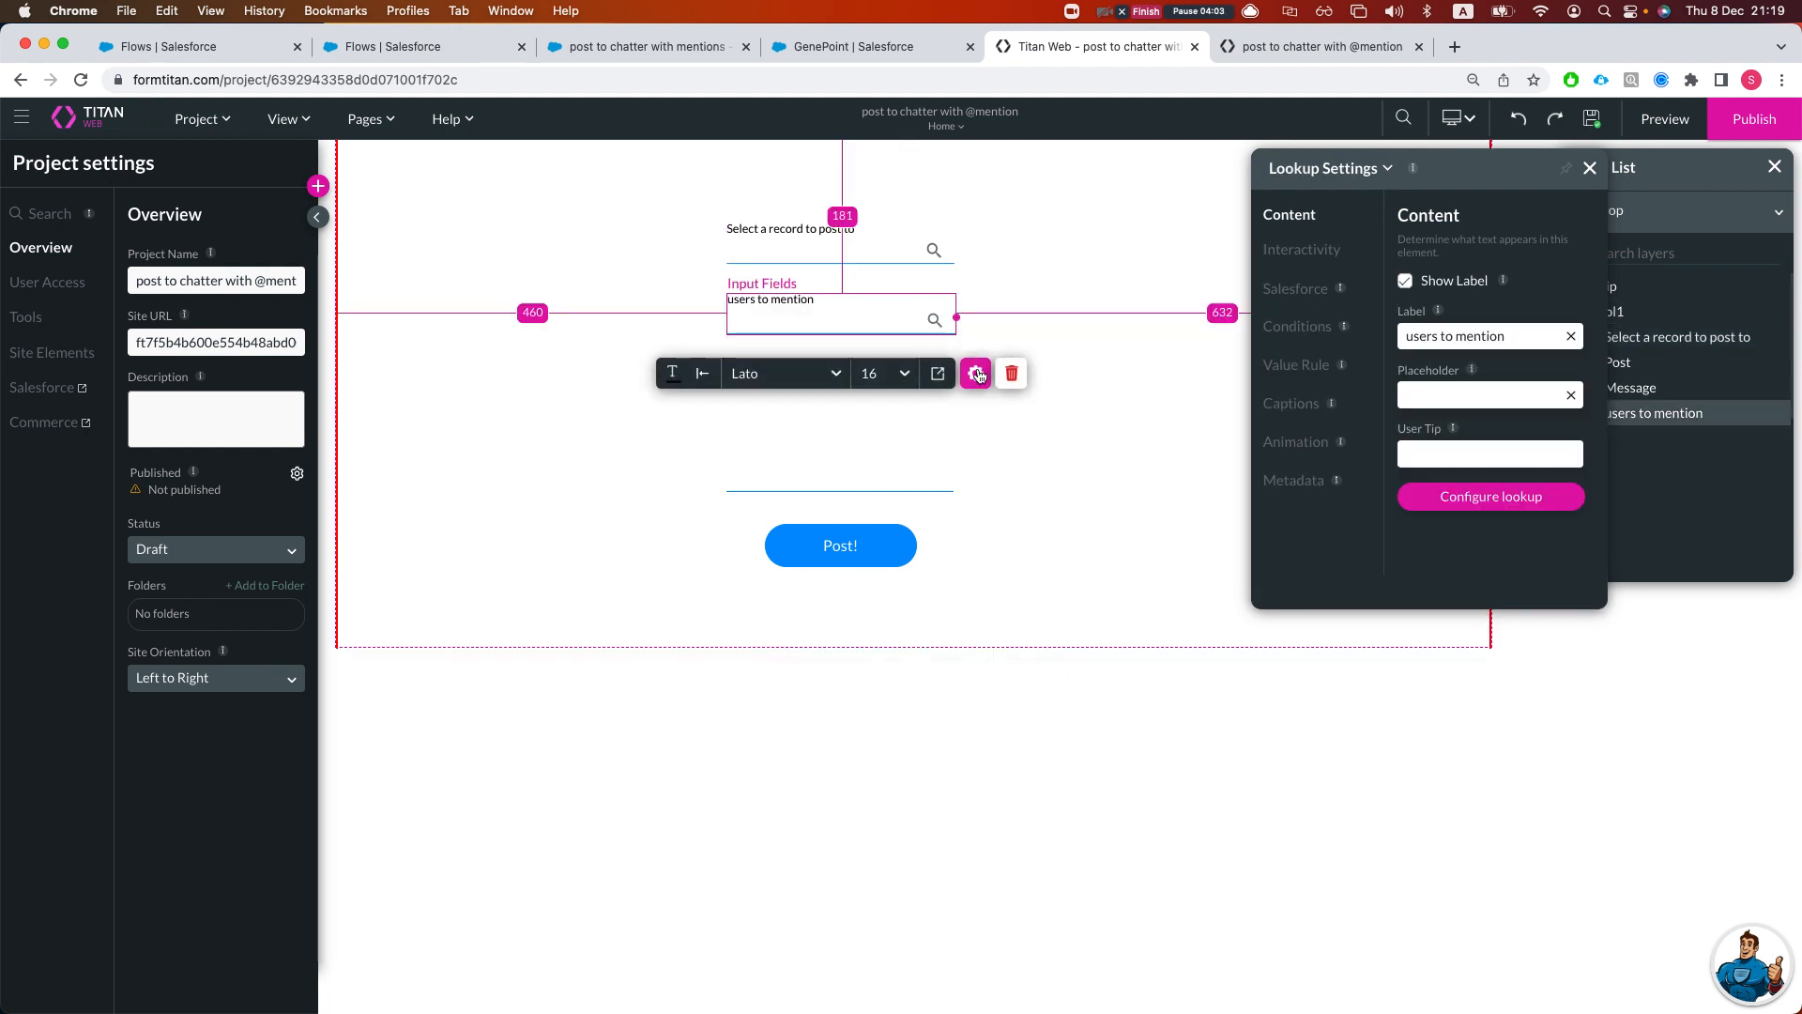
click(1288, 327)
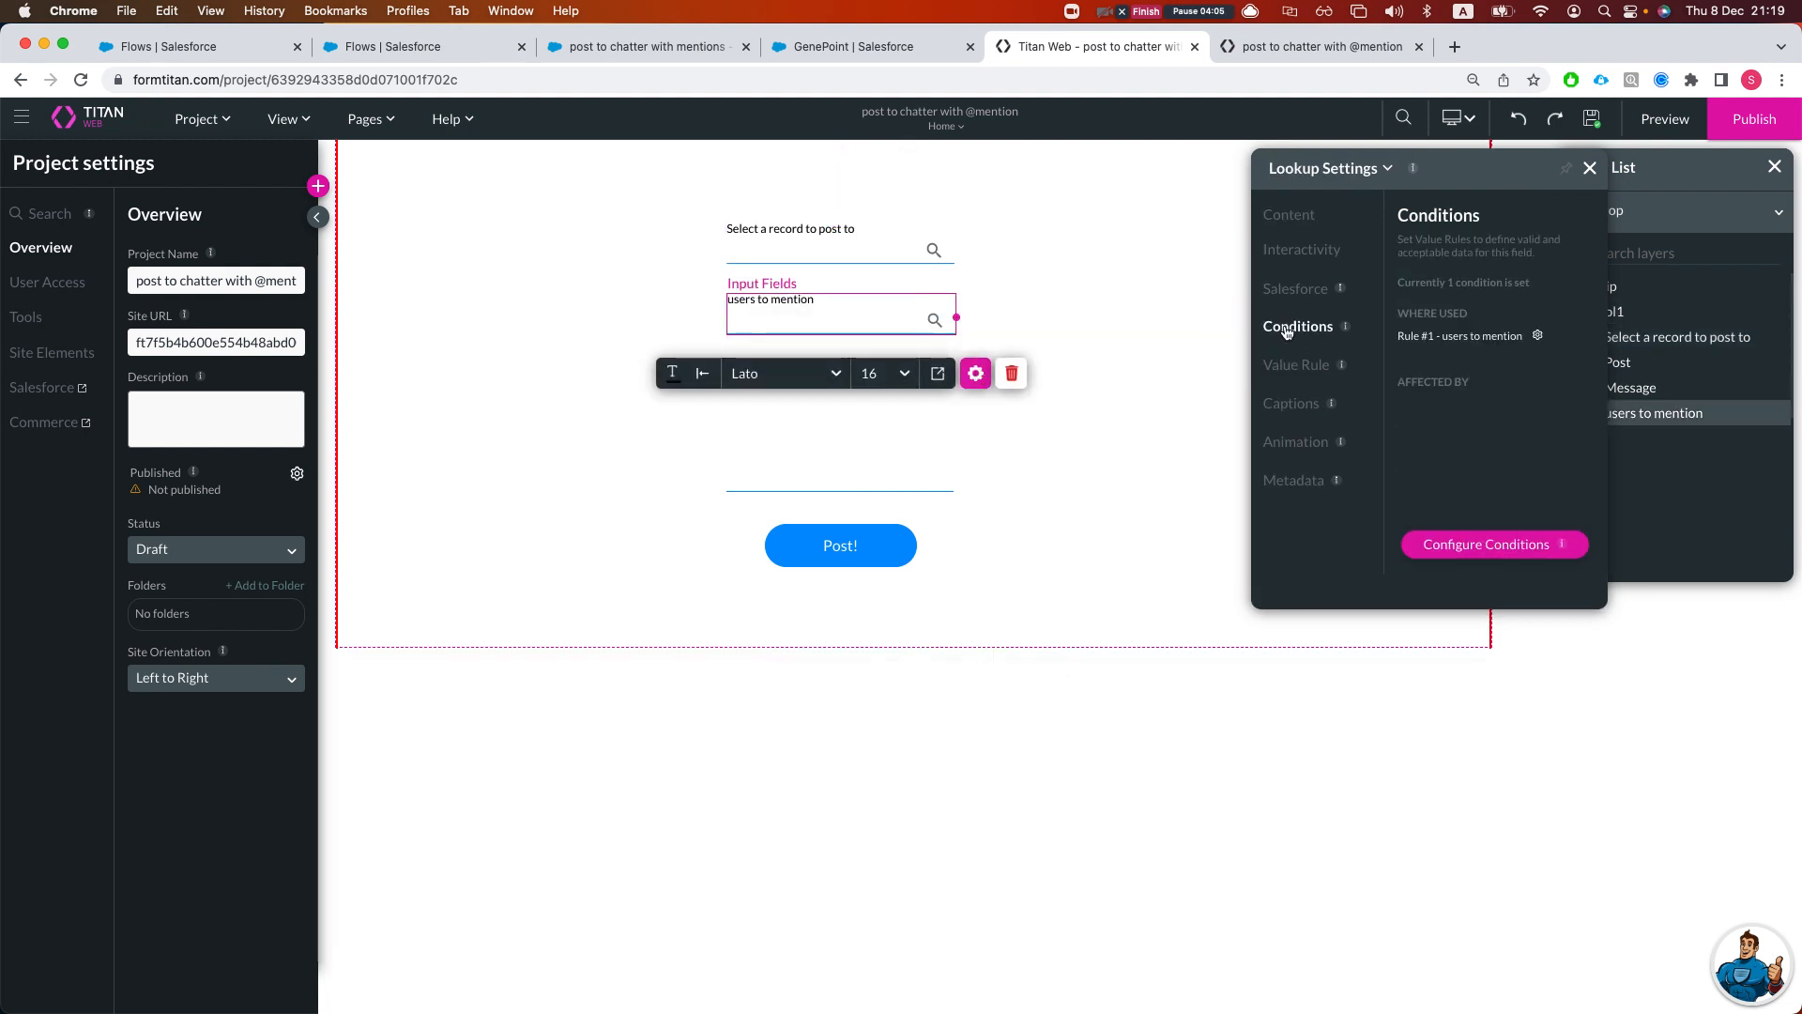
click(1471, 541)
drag(652, 583, 699, 574)
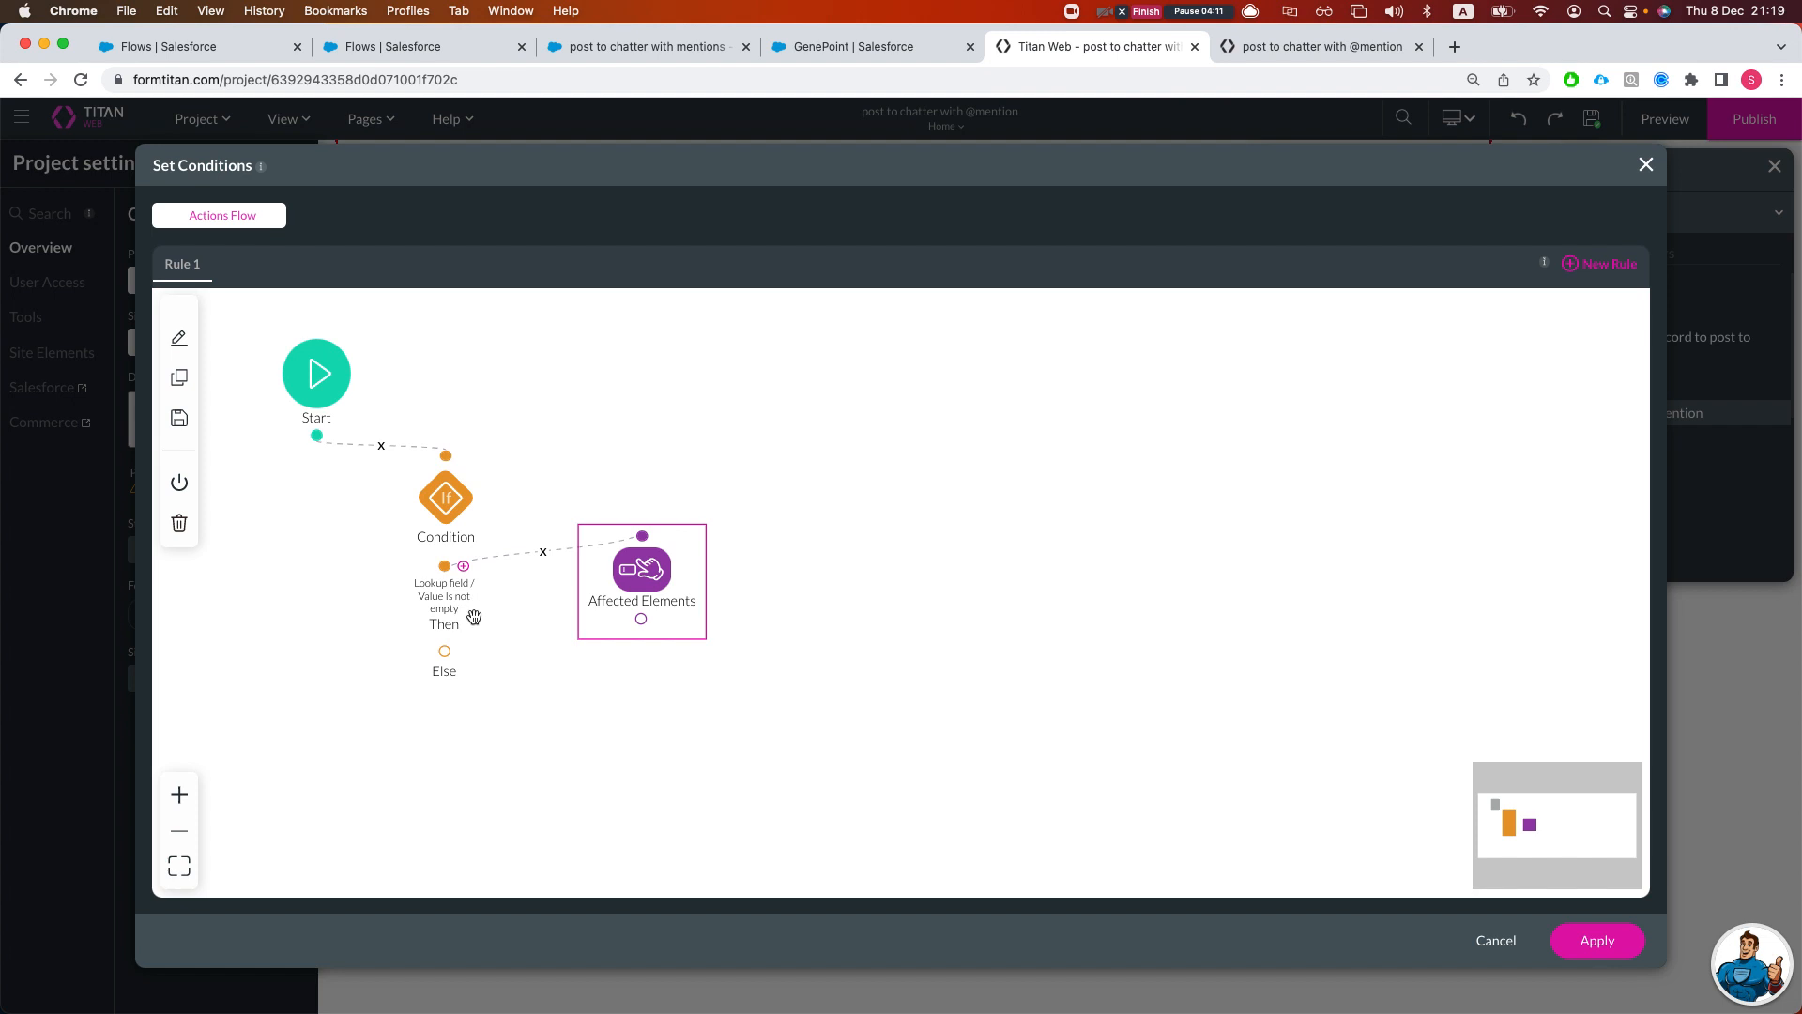
double_click(641, 567)
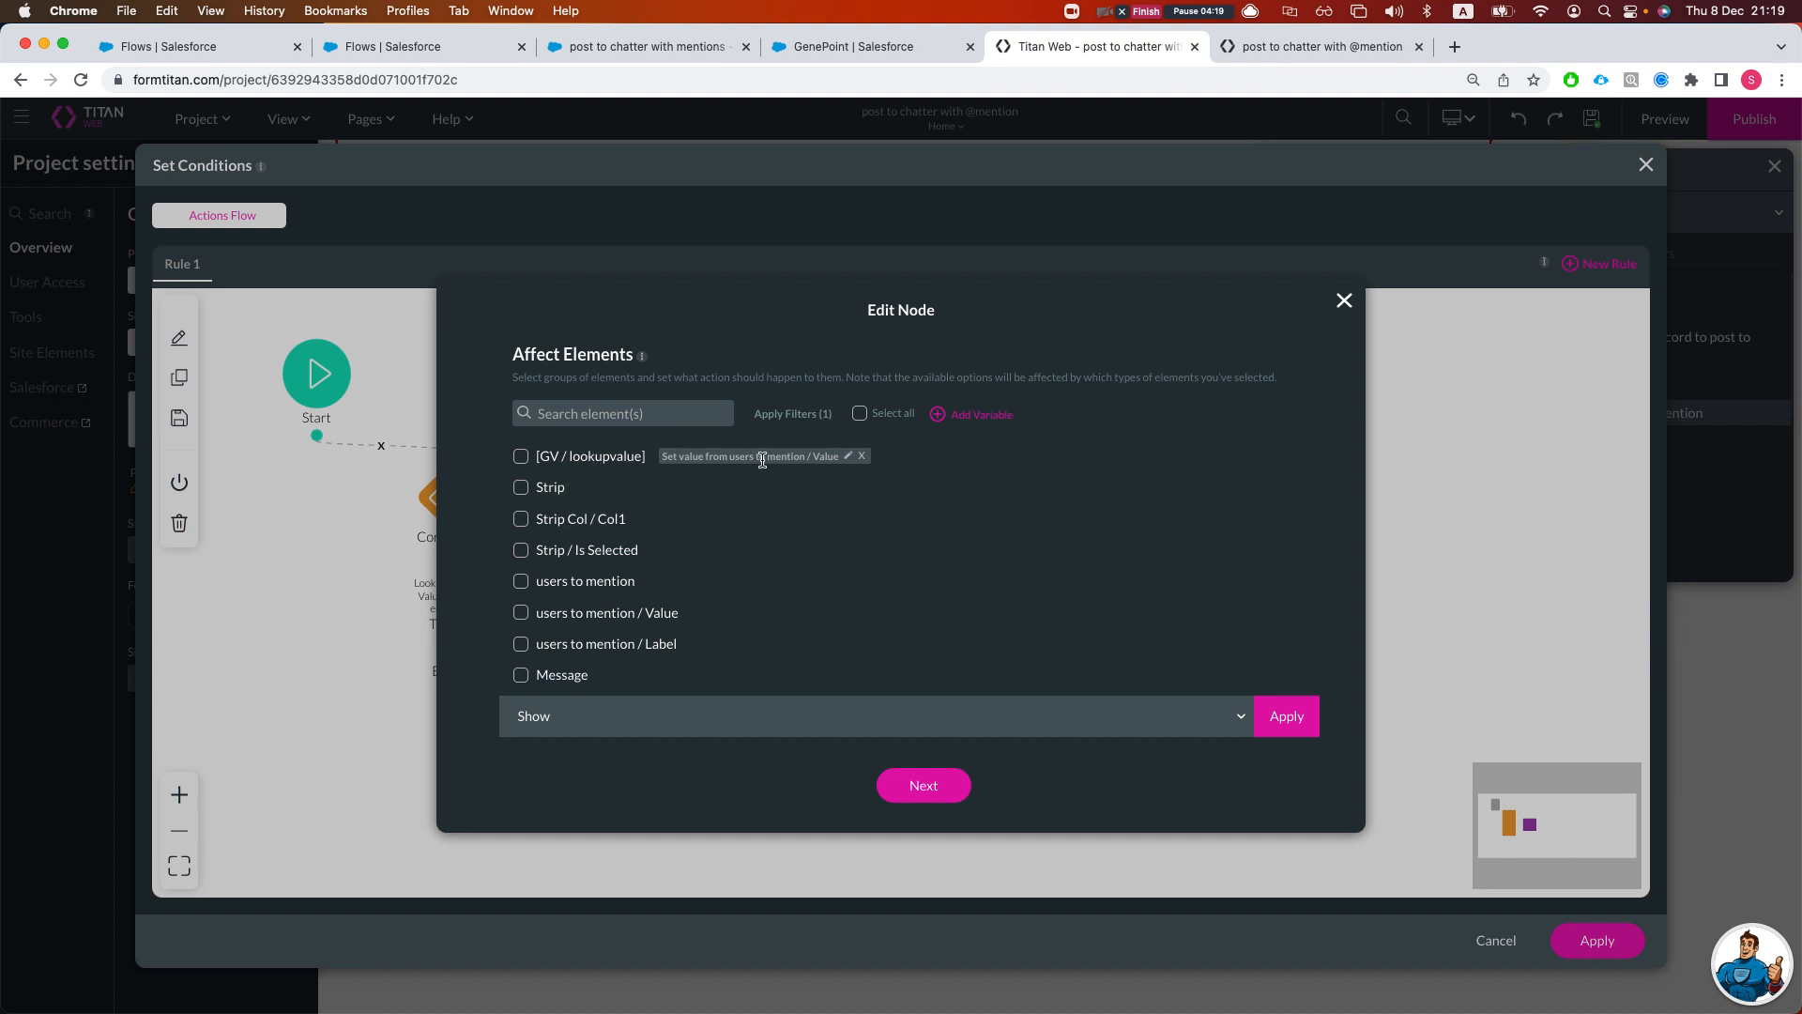
- Open the debug view in the form preview and examine the lookupvalue variable's user IDs
click(1286, 53)
click(1744, 920)
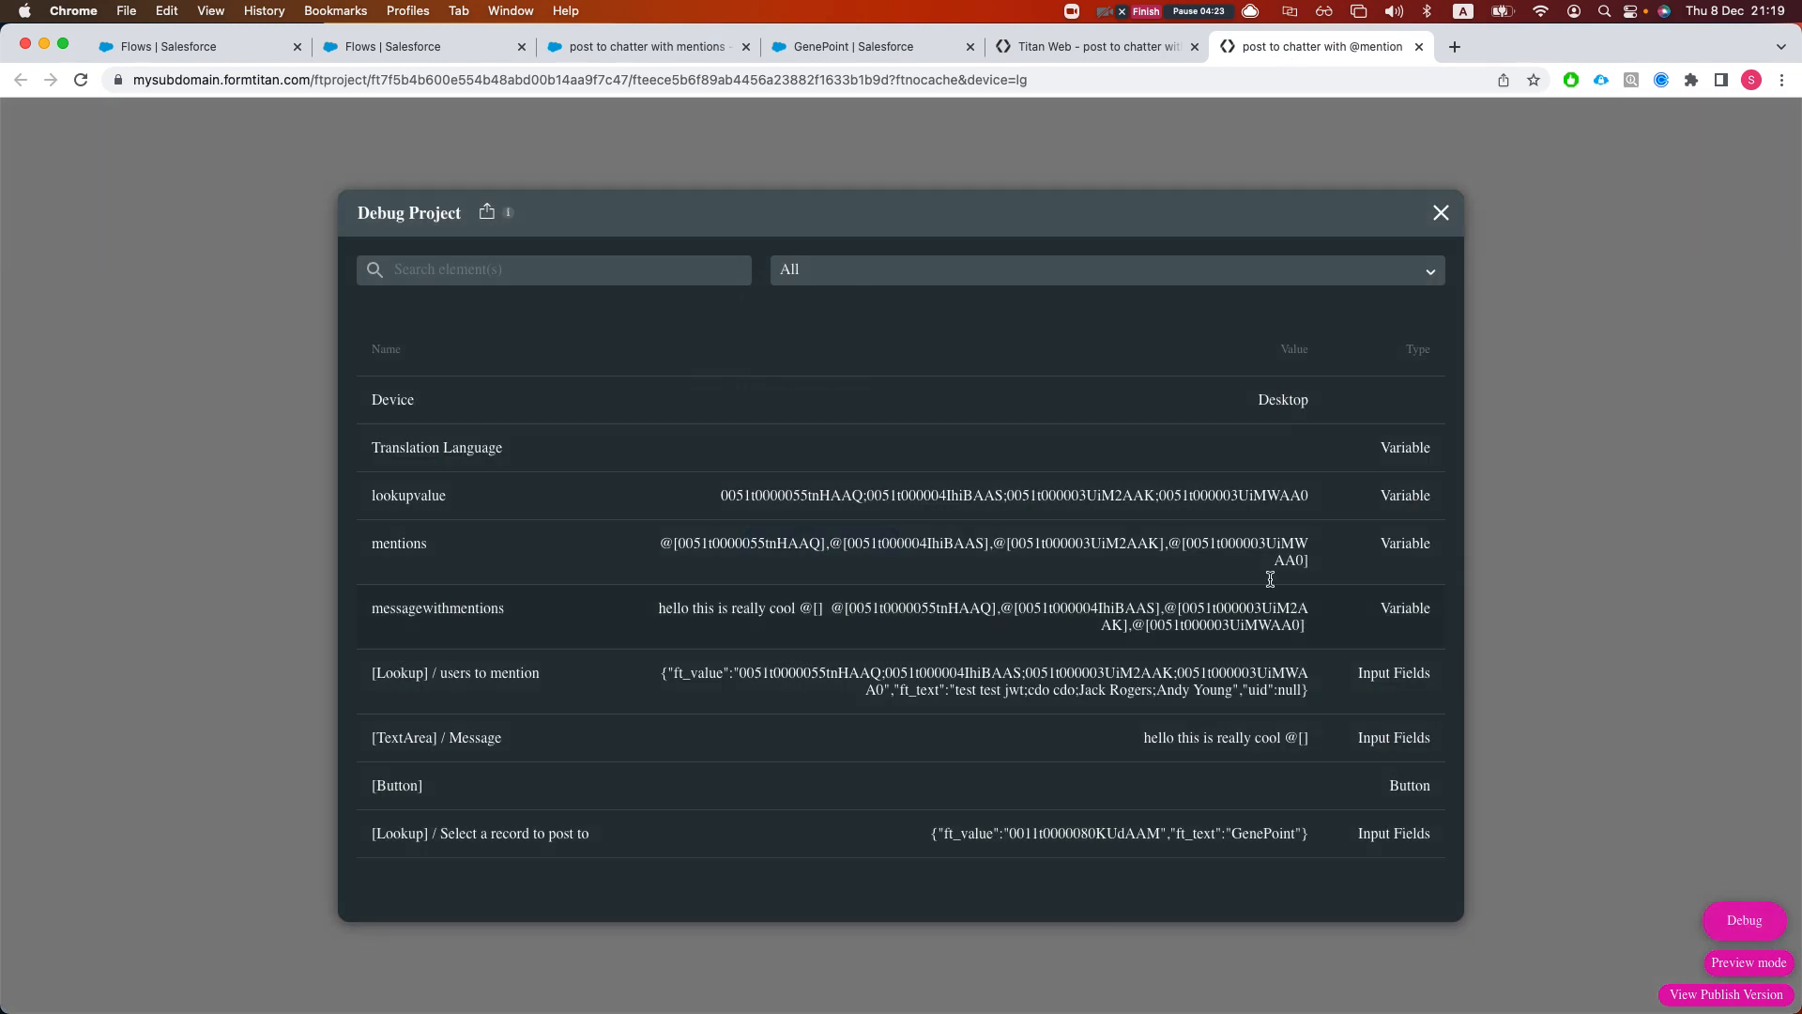
double_click(395, 498)
drag(738, 500, 877, 500)
drag(984, 493, 1051, 498)
drag(926, 495, 811, 500)
drag(447, 497, 362, 506)
- Return to the Titan Web project, close the condition rule, and inspect the lookupvalue static variable in the project's Custom Variables
click(1081, 49)
click(1344, 300)
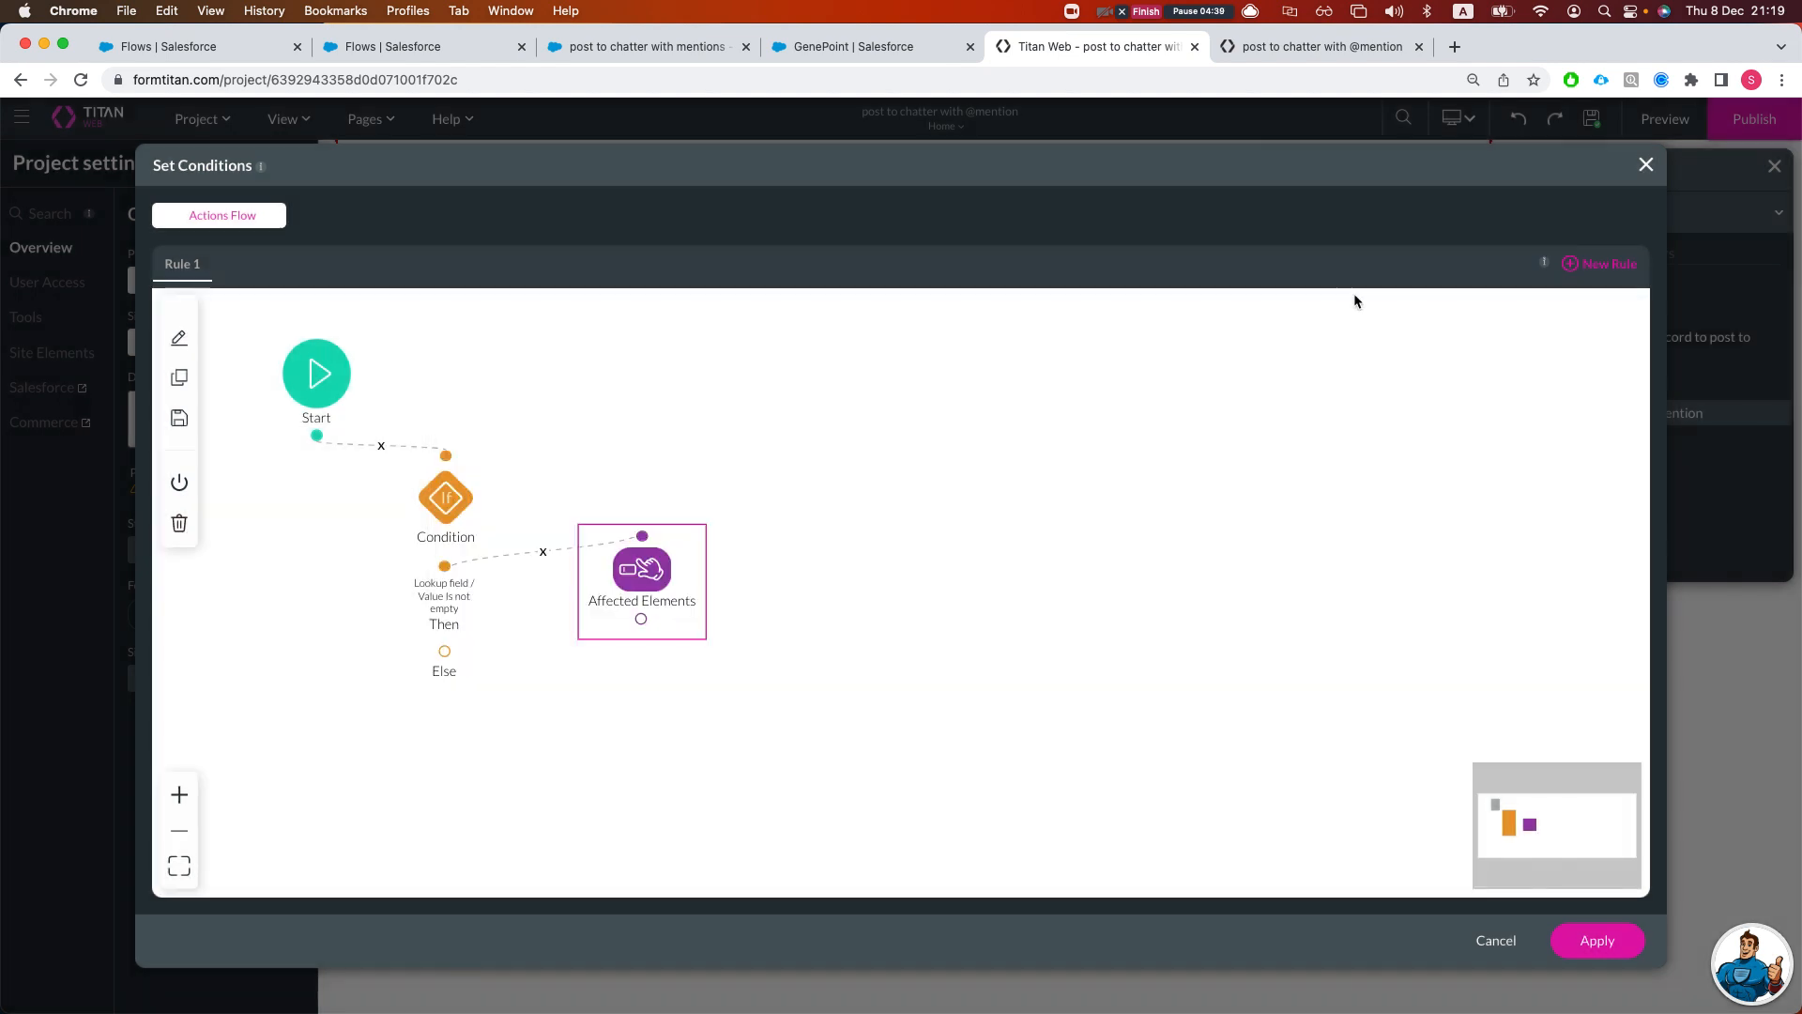
click(1647, 164)
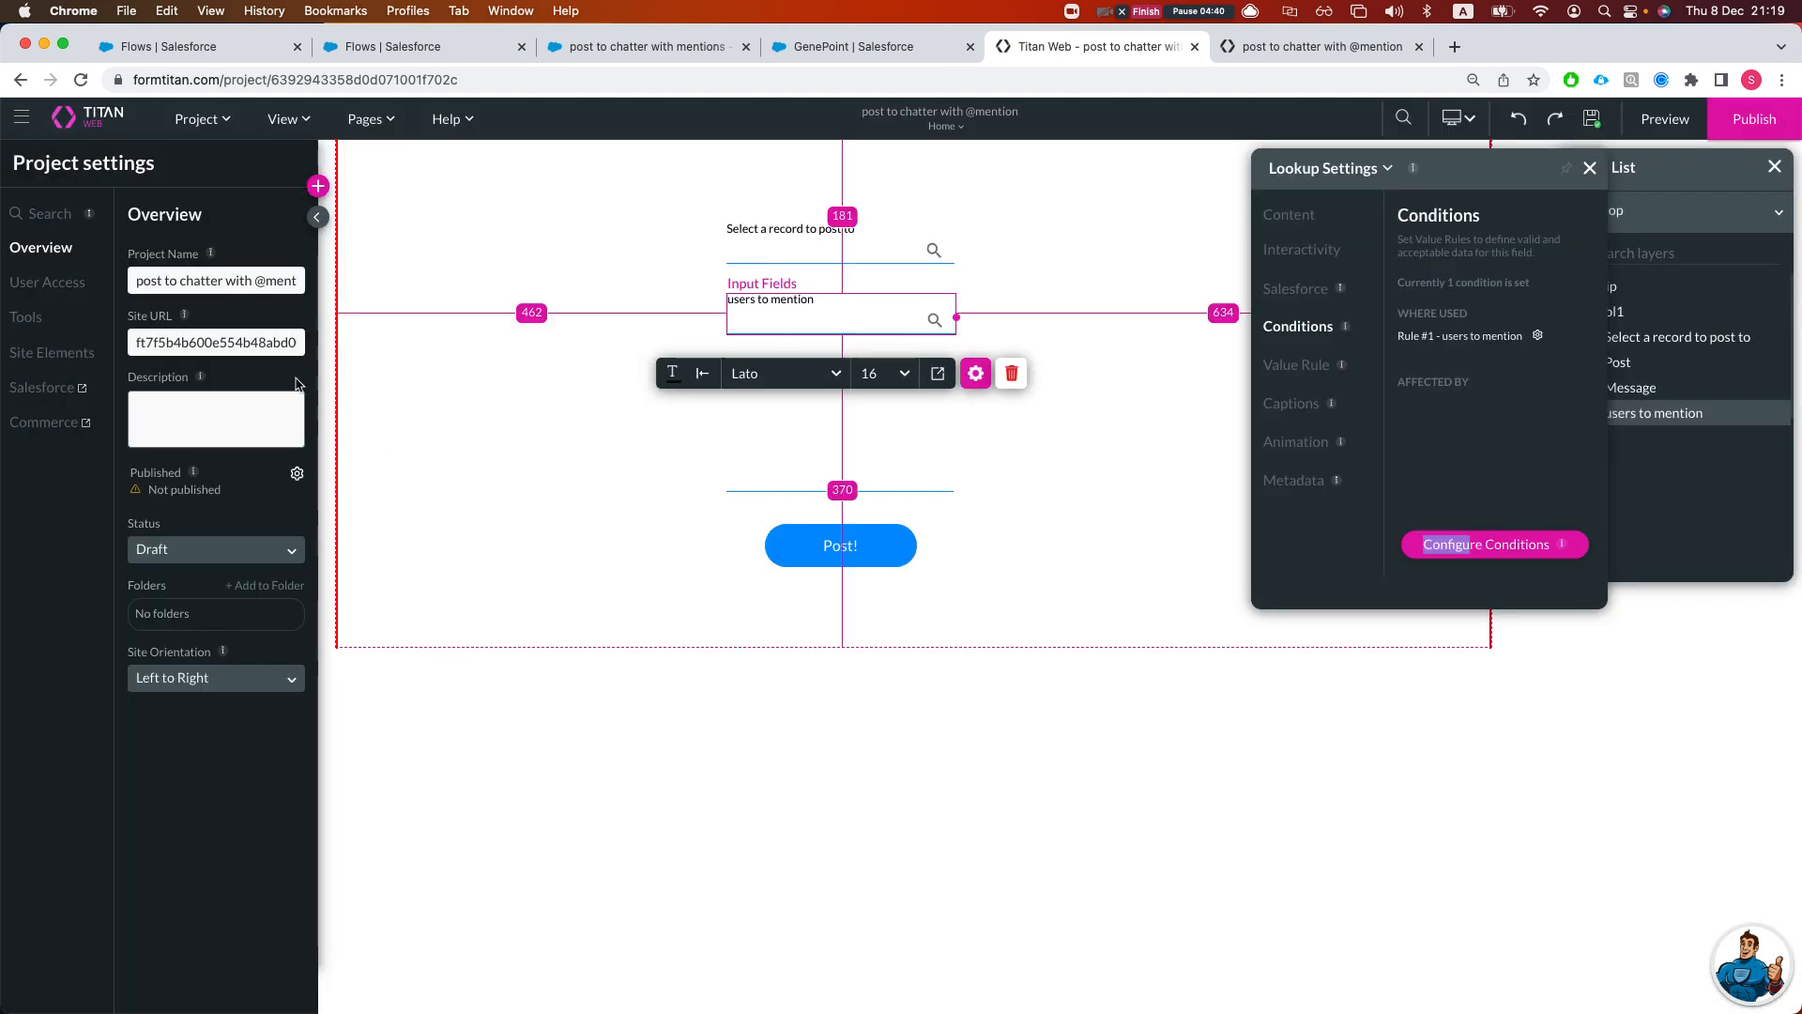
click(28, 322)
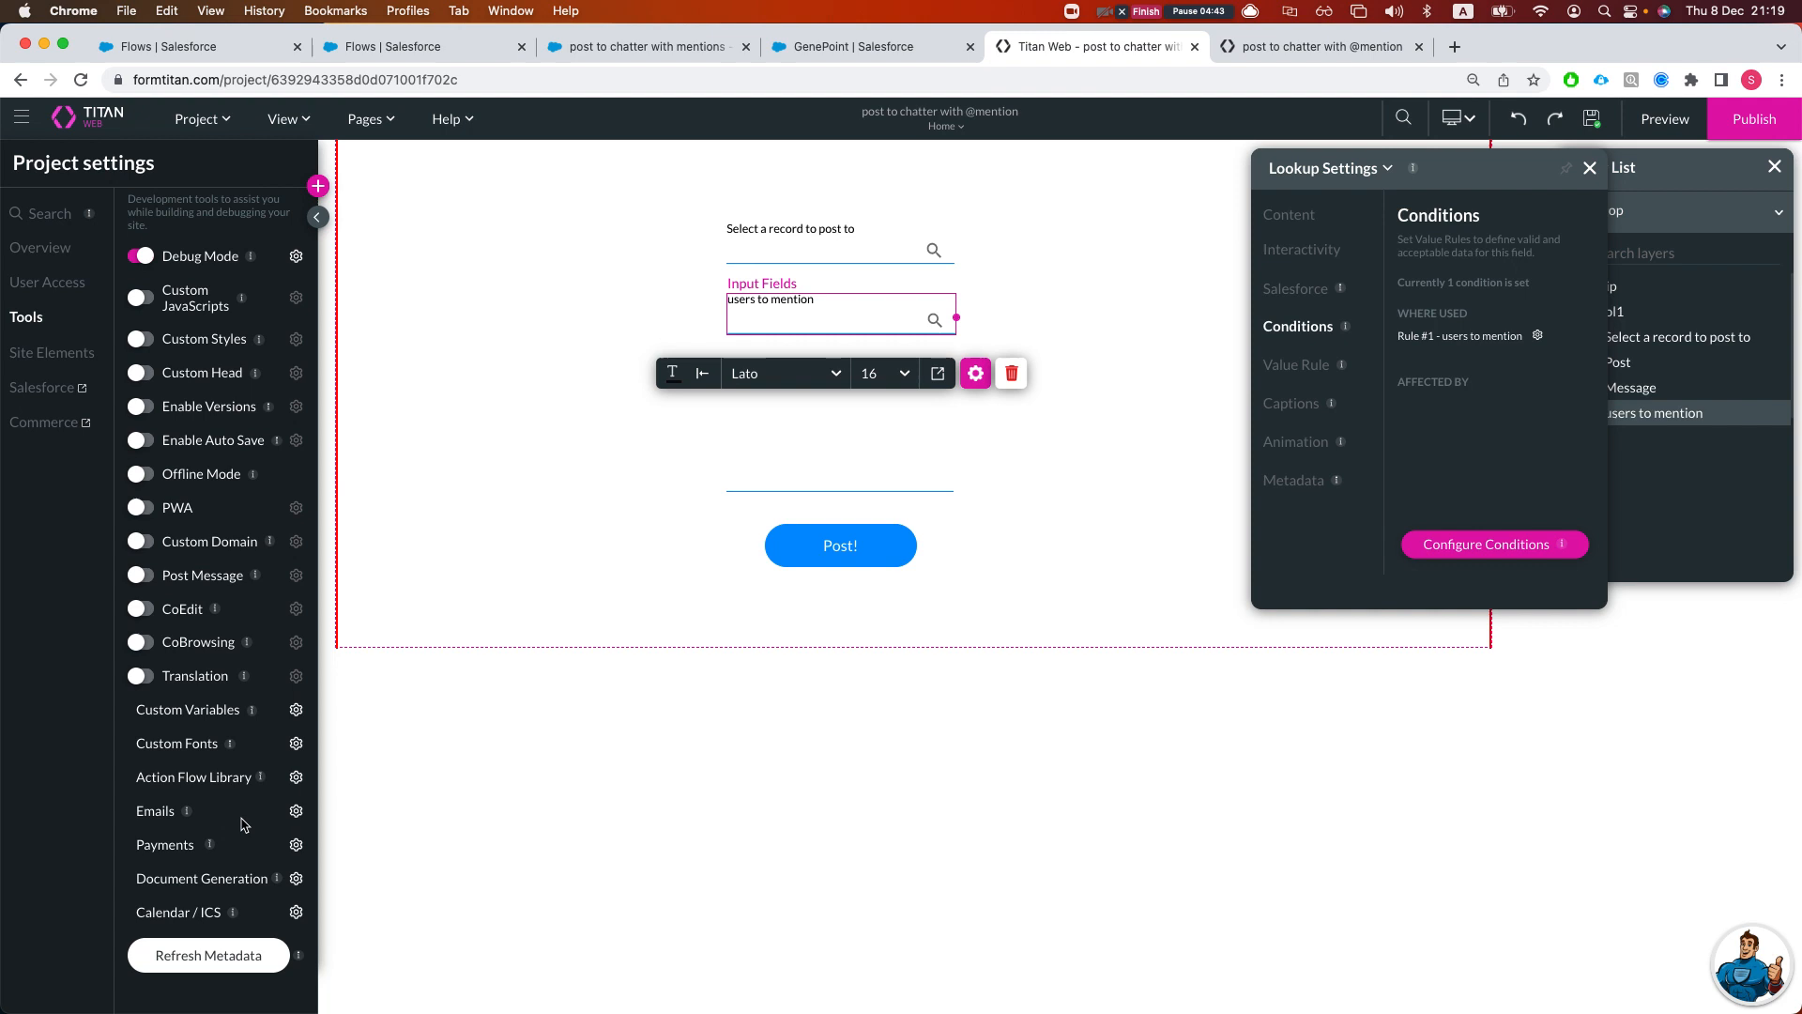
click(296, 711)
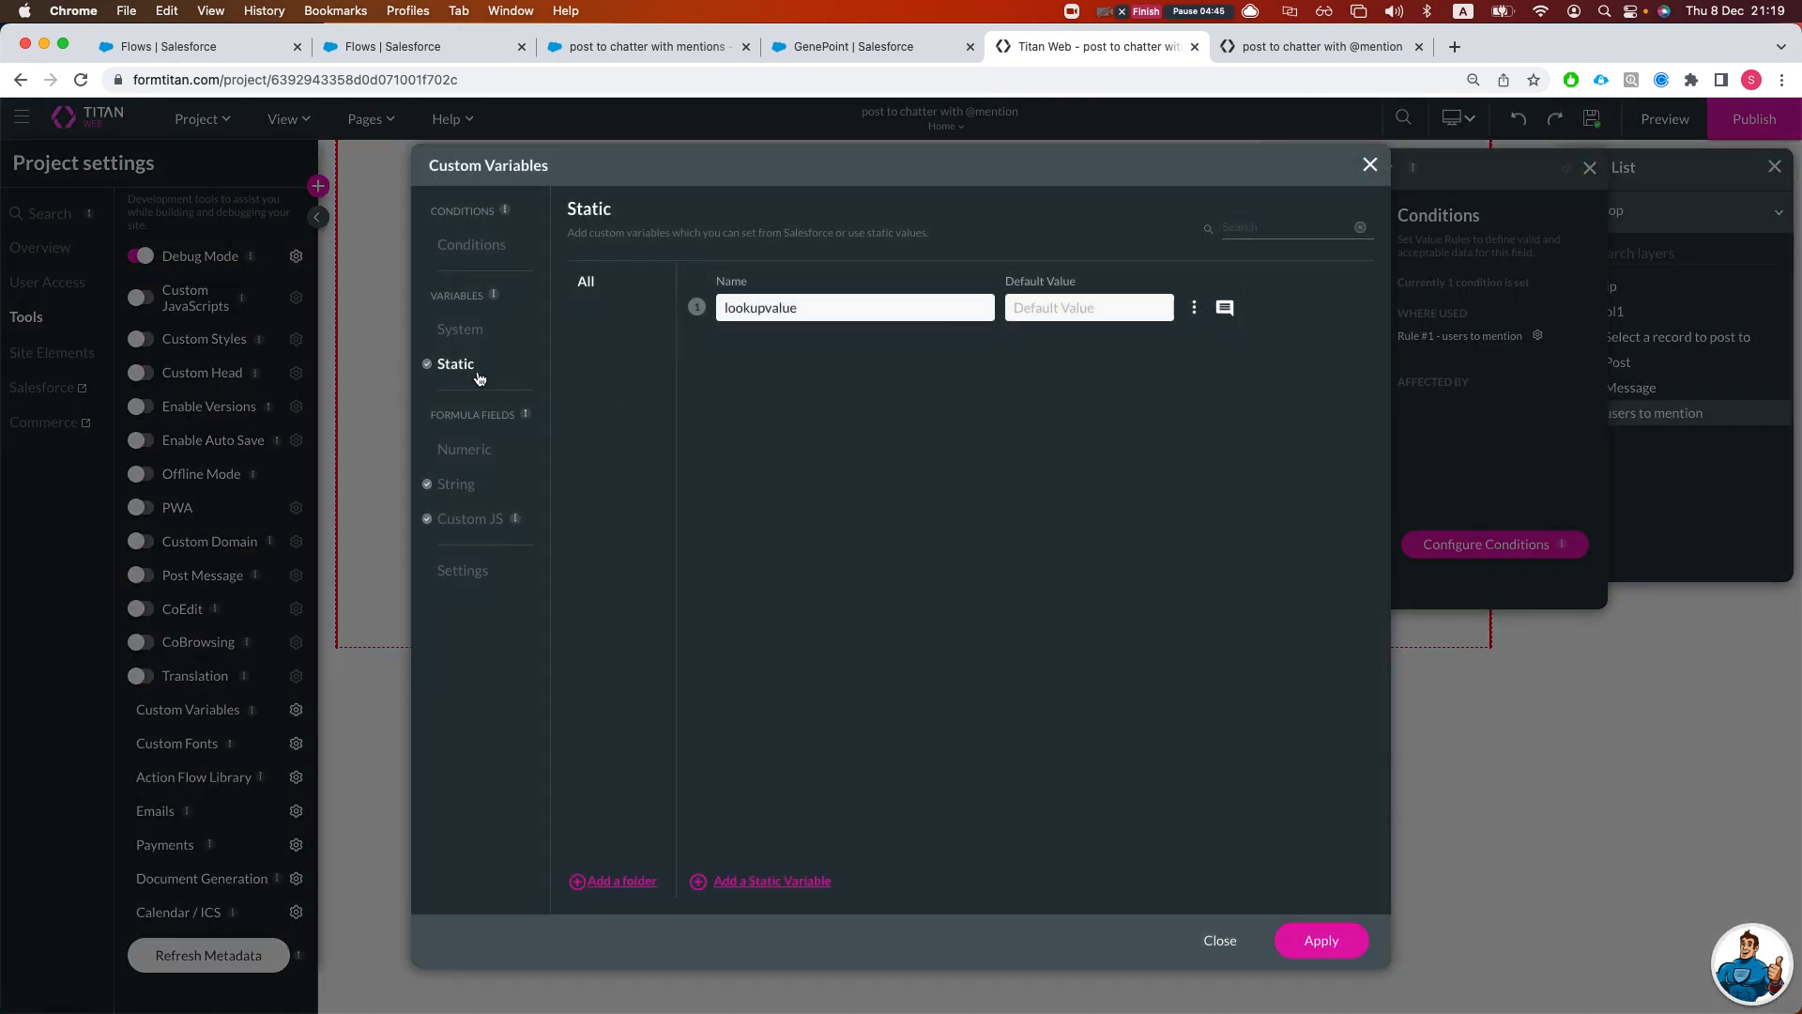
click(821, 310)
double_click(745, 316)
- Examine the JavaScript of the mentions Custom JS variable, including the user ID split, the mention wrapping and the returned join
click(465, 490)
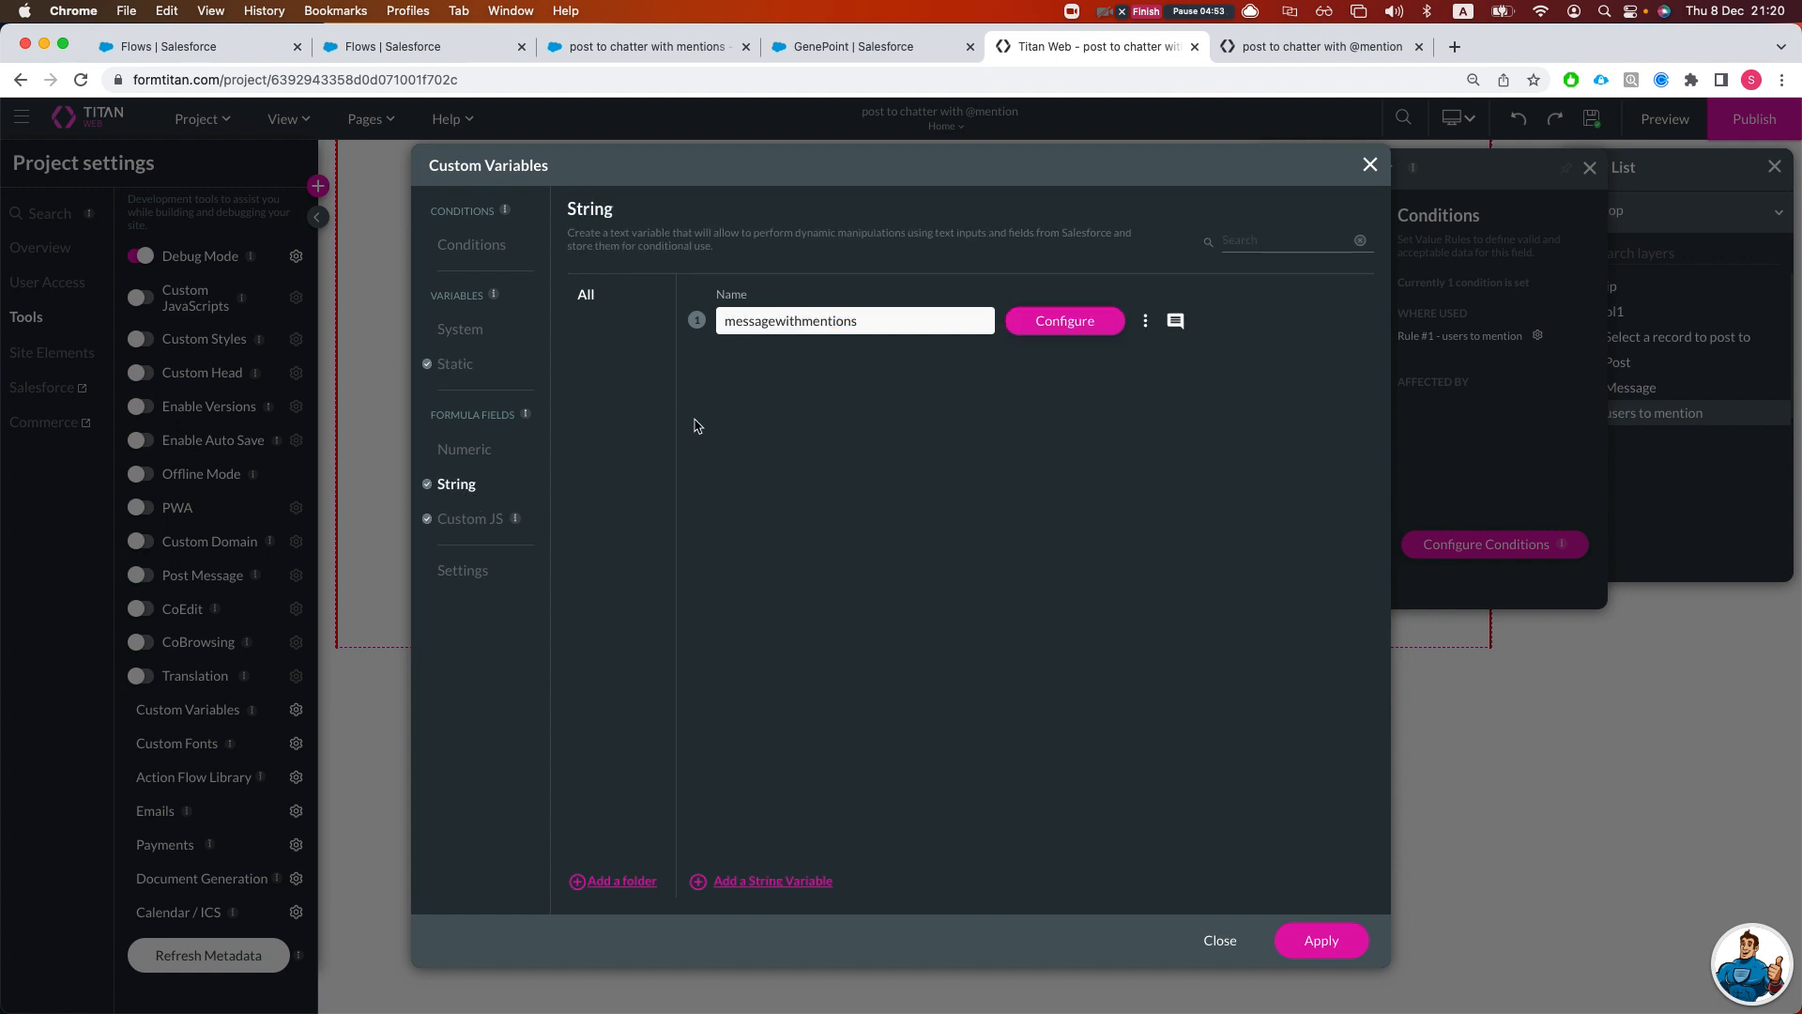
click(465, 524)
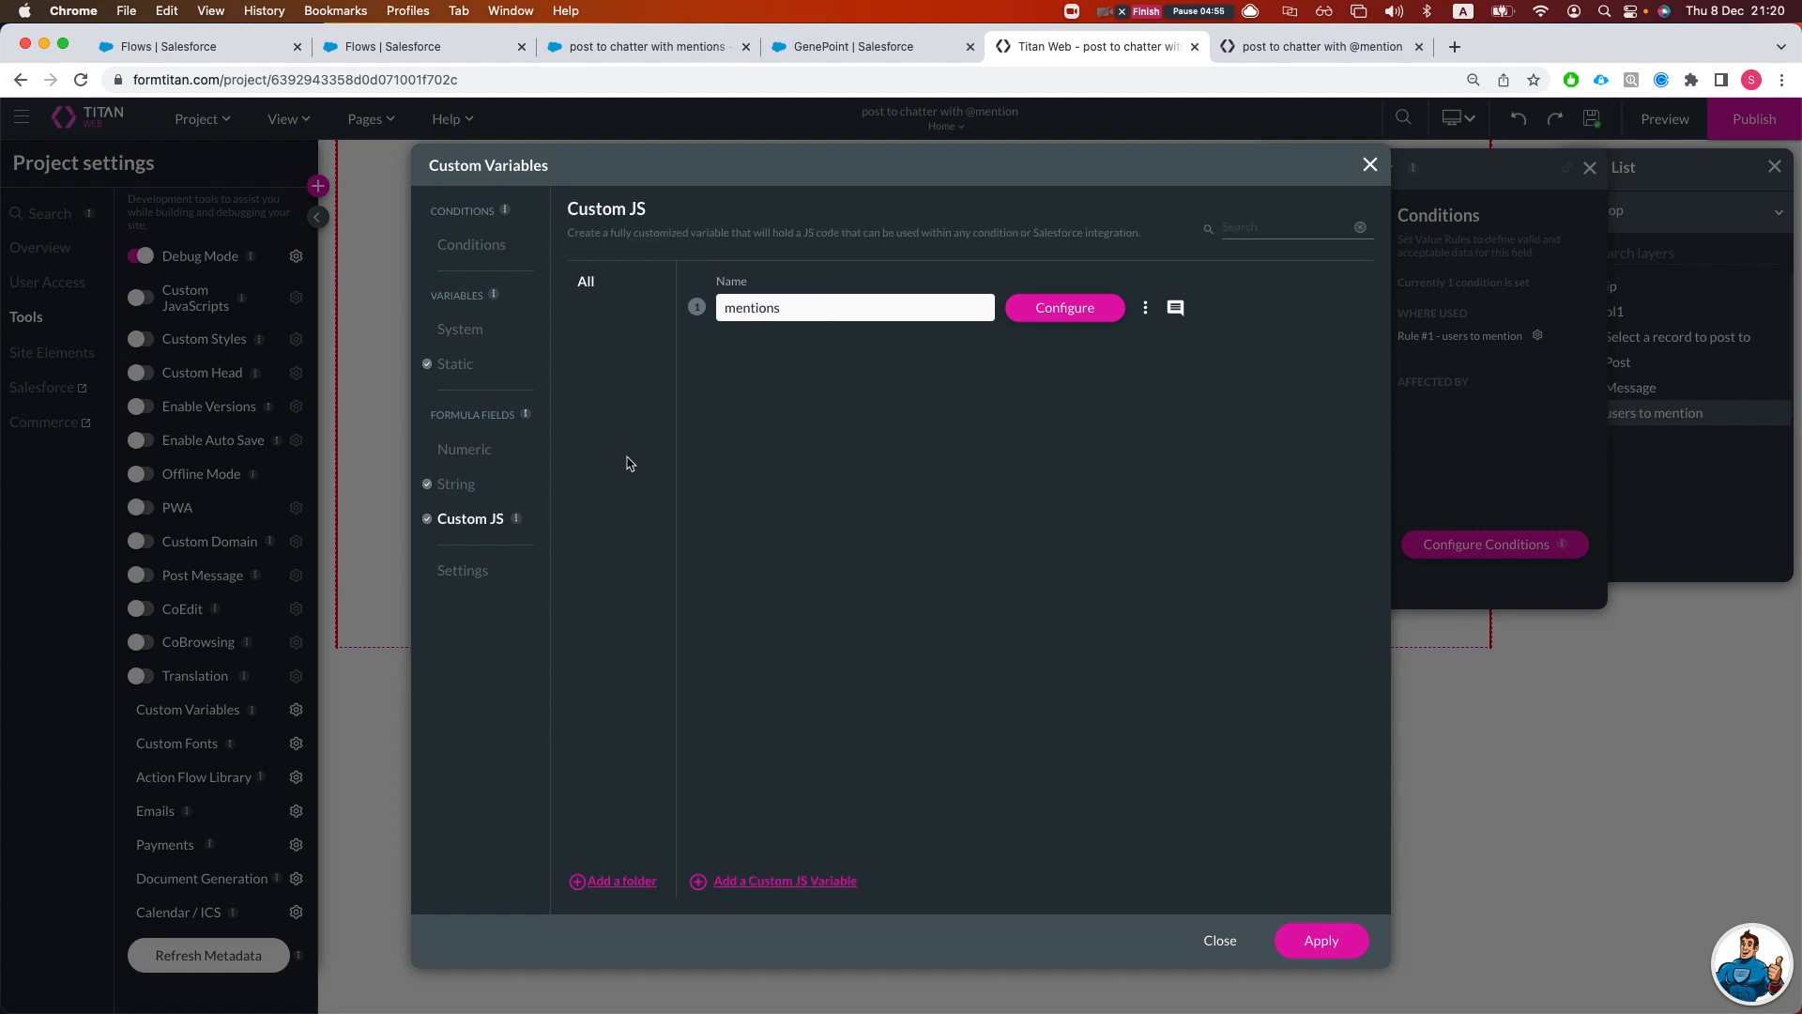
click(1084, 315)
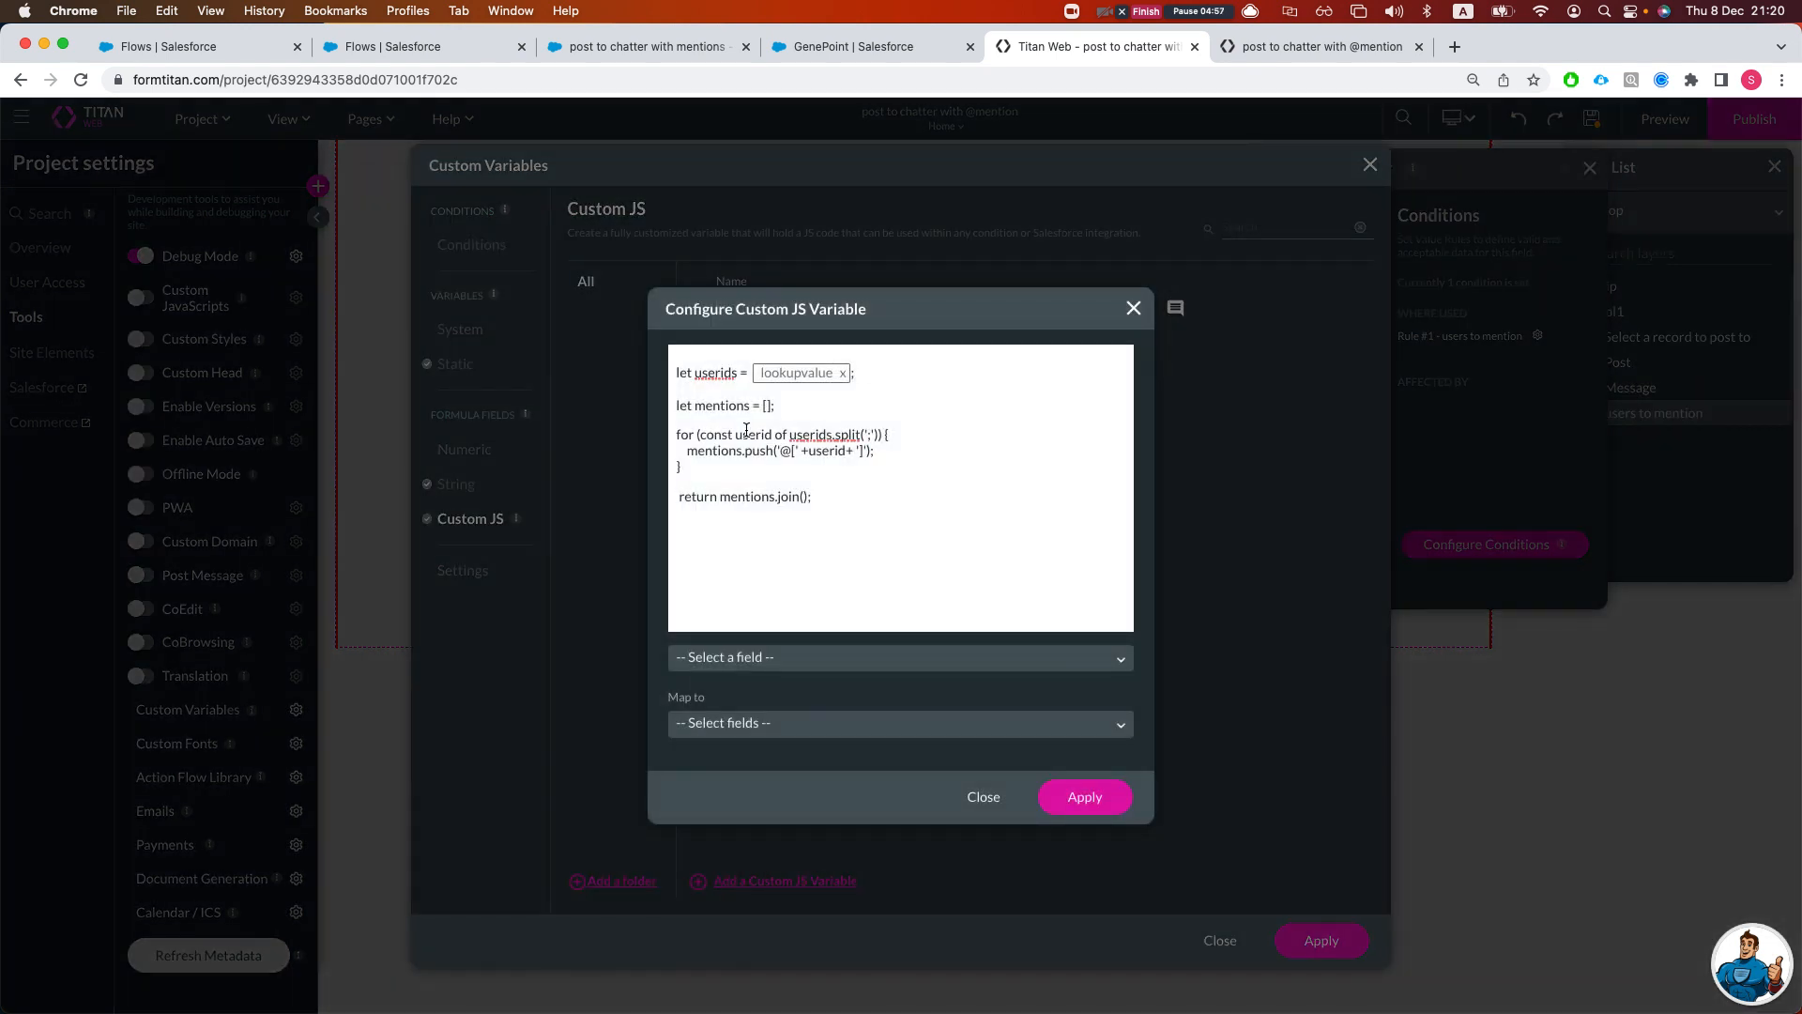
double_click(701, 376)
click(716, 374)
double_click(703, 454)
click(760, 454)
drag(776, 451, 796, 455)
drag(777, 453, 791, 454)
drag(800, 453, 867, 453)
click(859, 454)
drag(710, 498, 829, 497)
click(832, 498)
triple_click(695, 497)
click(830, 493)
click(1134, 309)
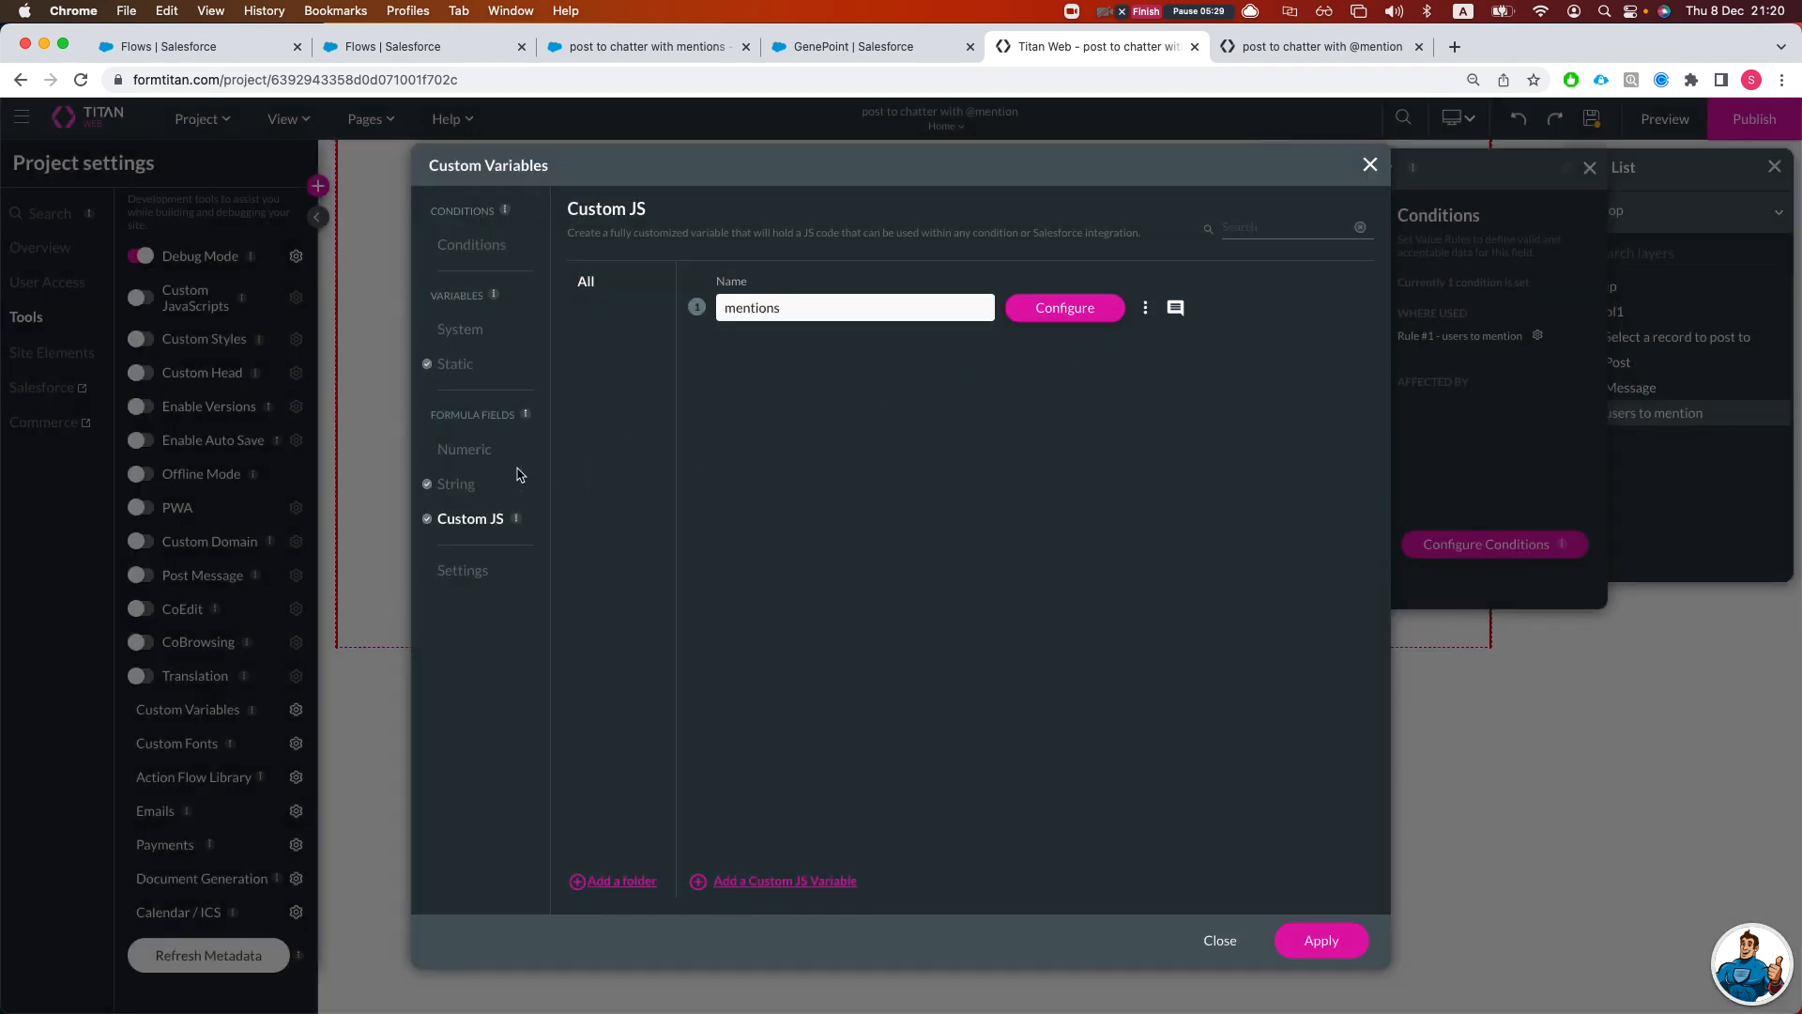
- Replace the powerfield2 reference in the messagewithmentions string variable with the mentions variable and apply the configuration
click(465, 488)
click(1013, 324)
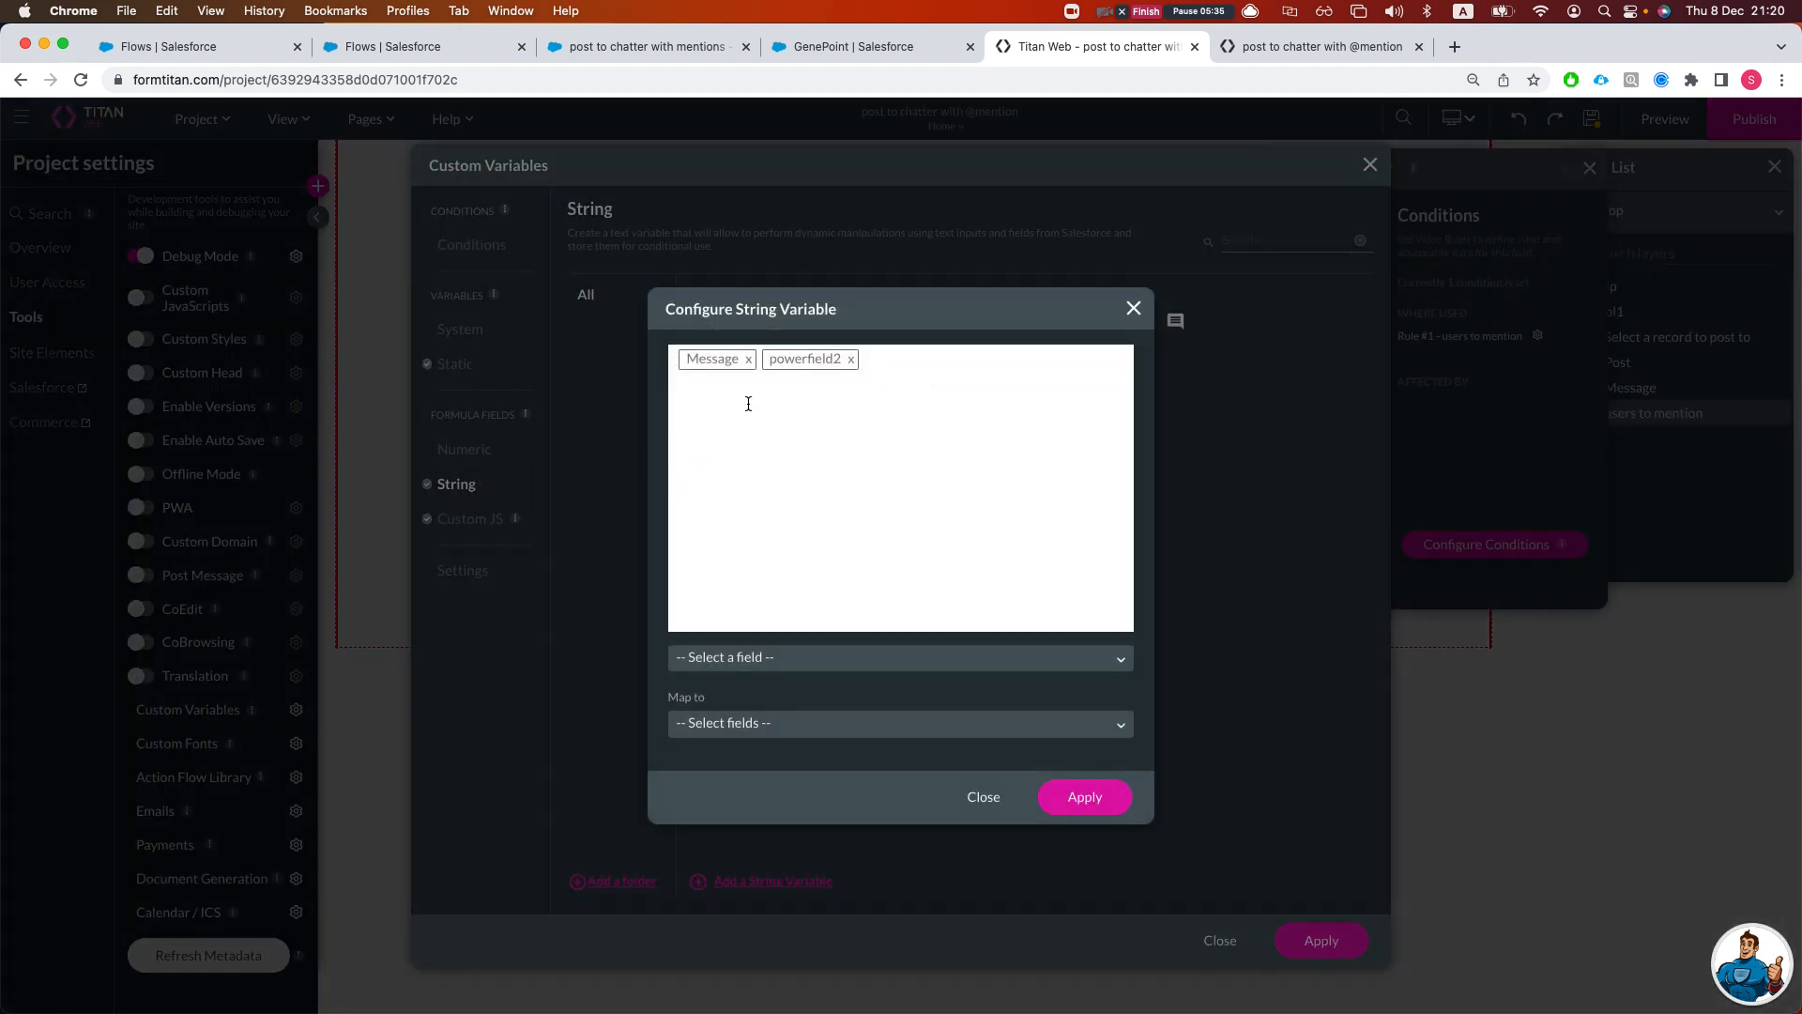
click(851, 360)
click(819, 659)
text(ment)
key(Return)
click(1110, 799)
- Apply the custom variable changes and save the project
mouse_move(725, 321)
mouse_down()
mouse_move(771, 319)
mouse_move(755, 321)
mouse_up()
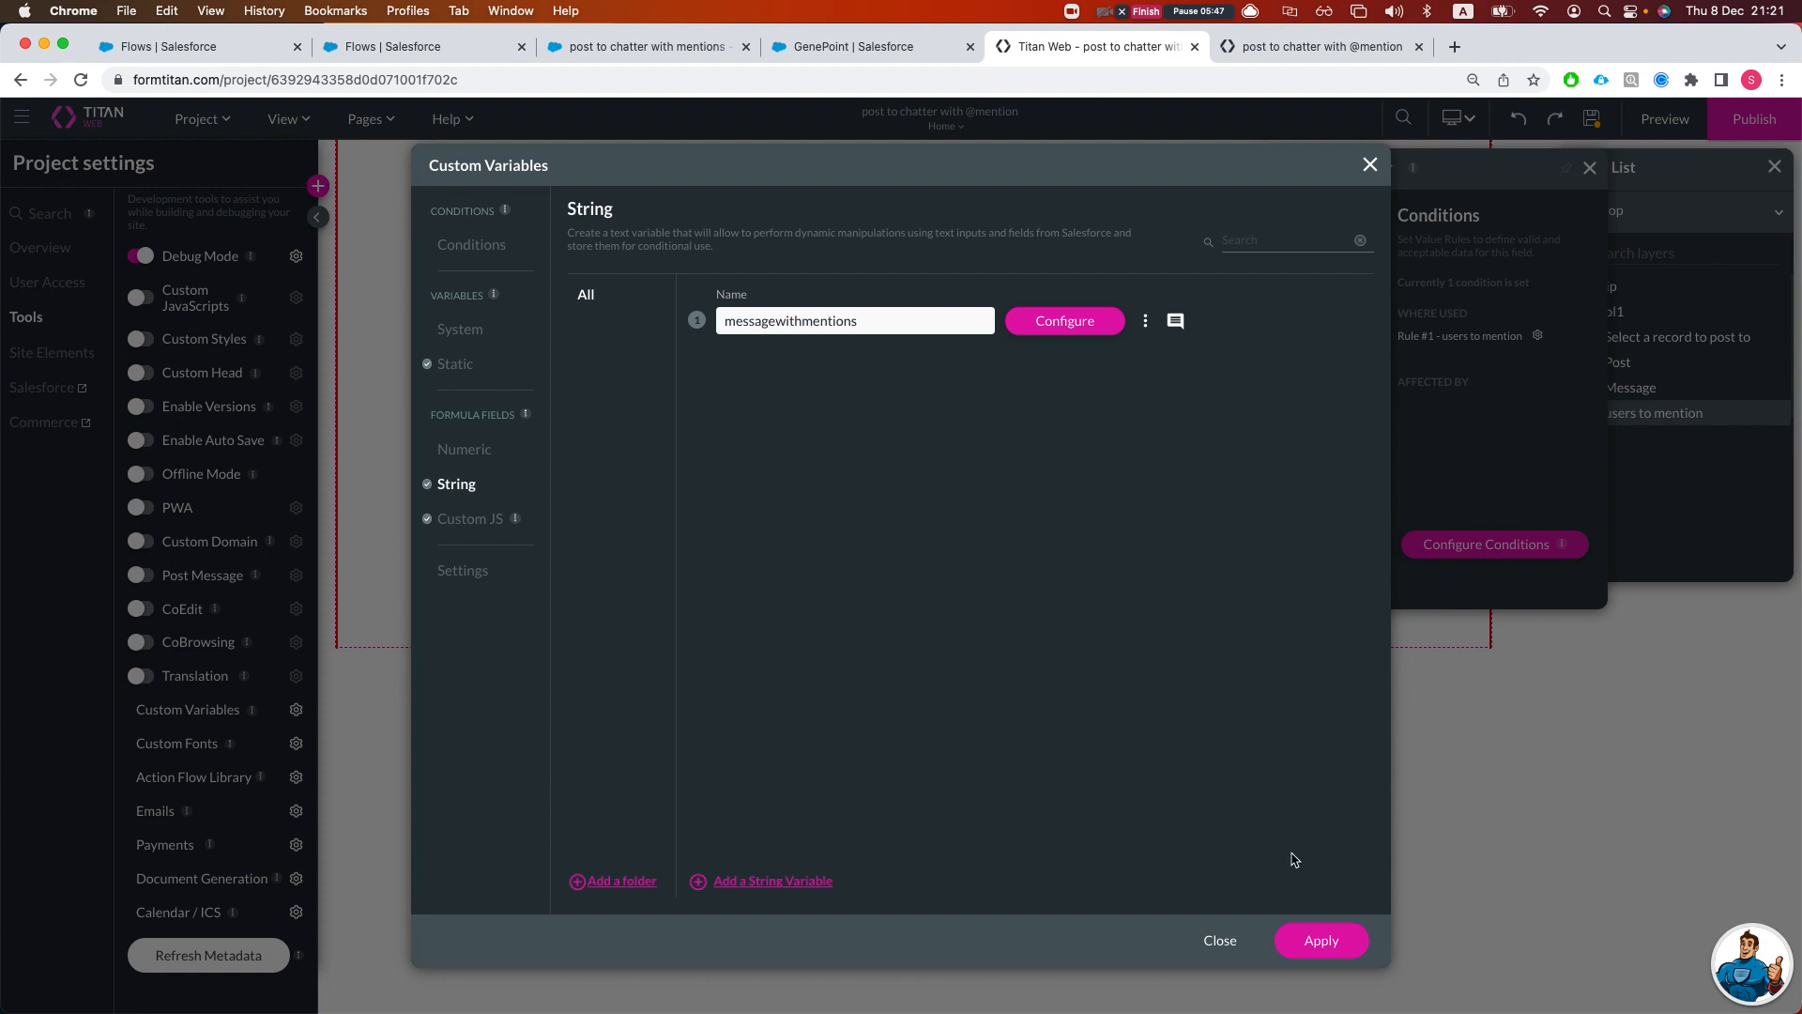
click(1321, 940)
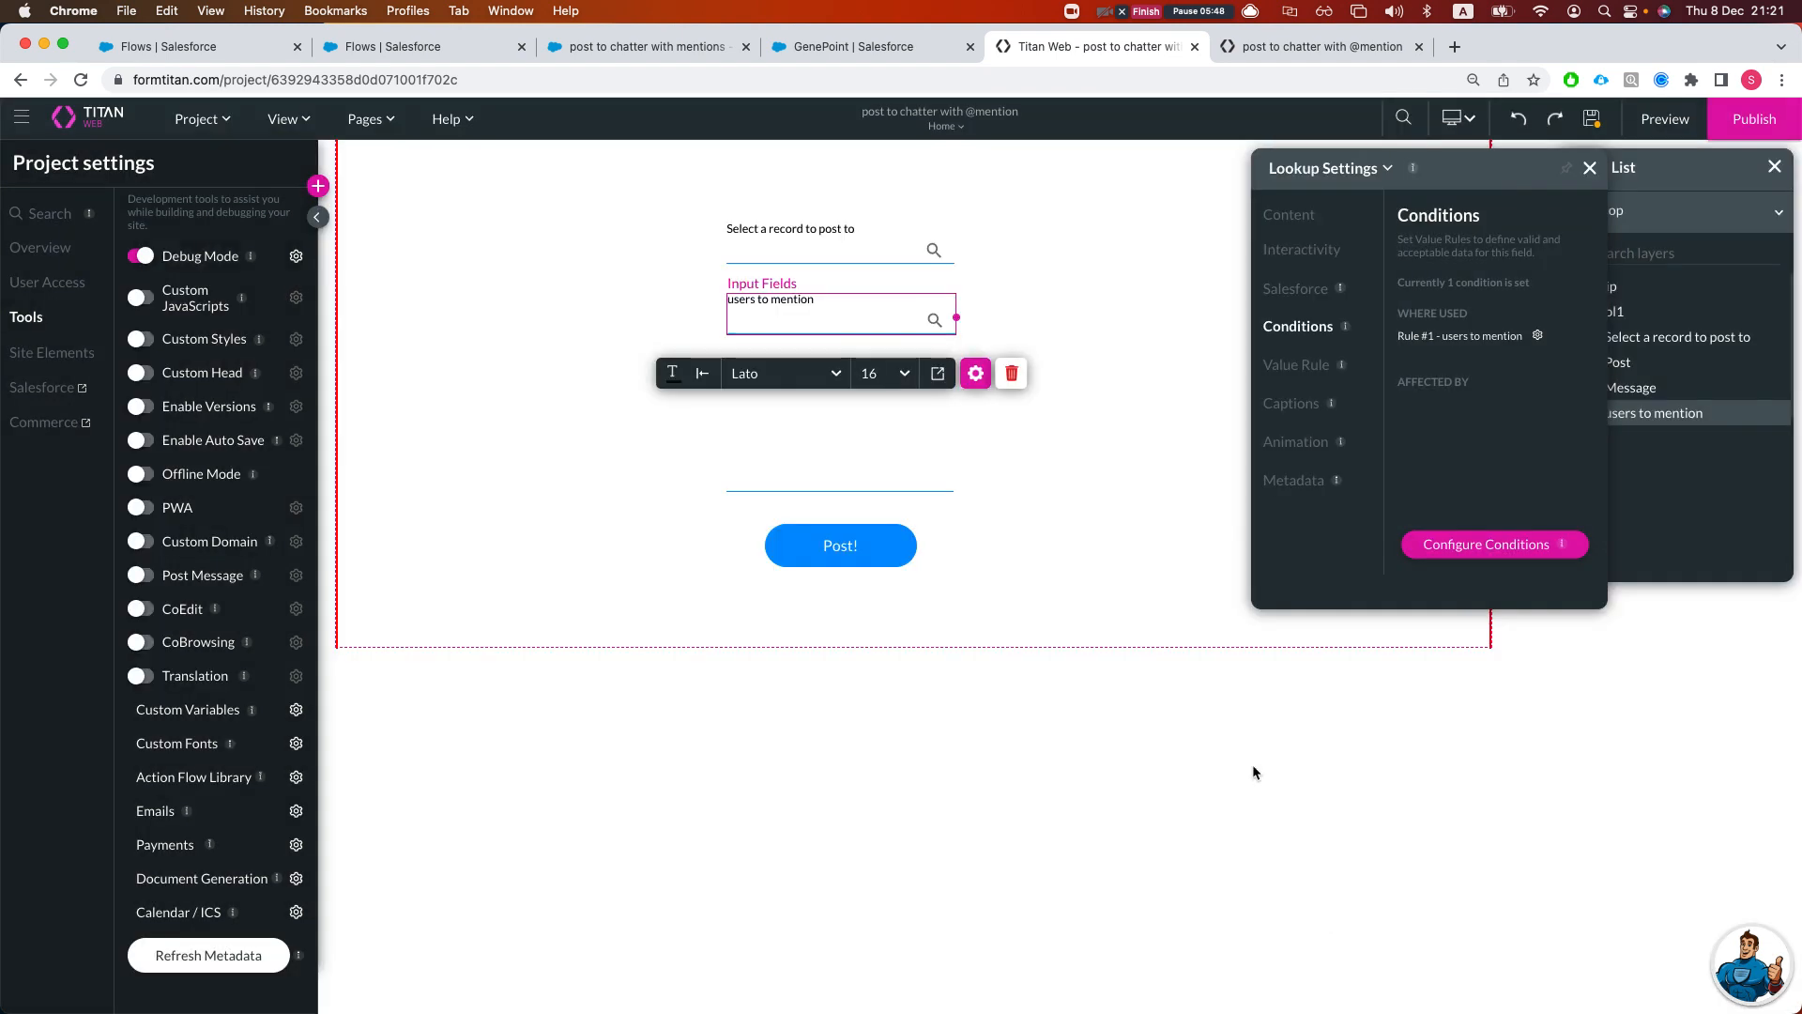
click(1592, 118)
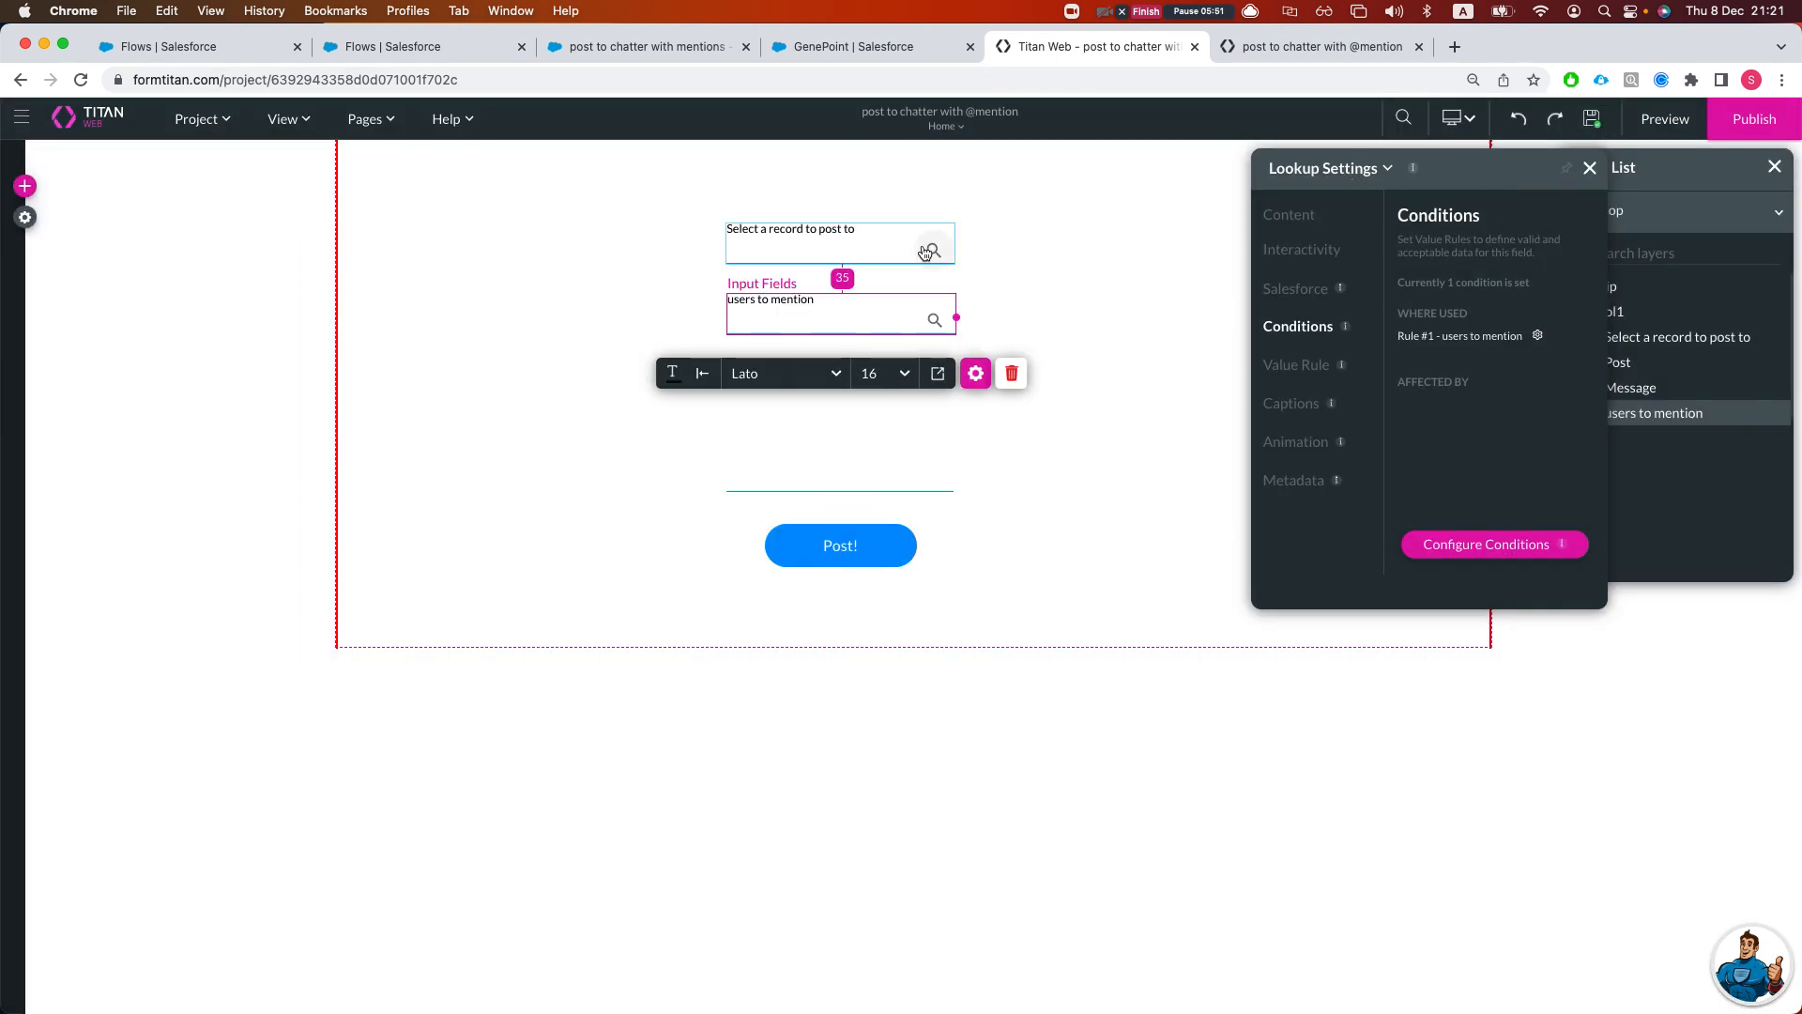